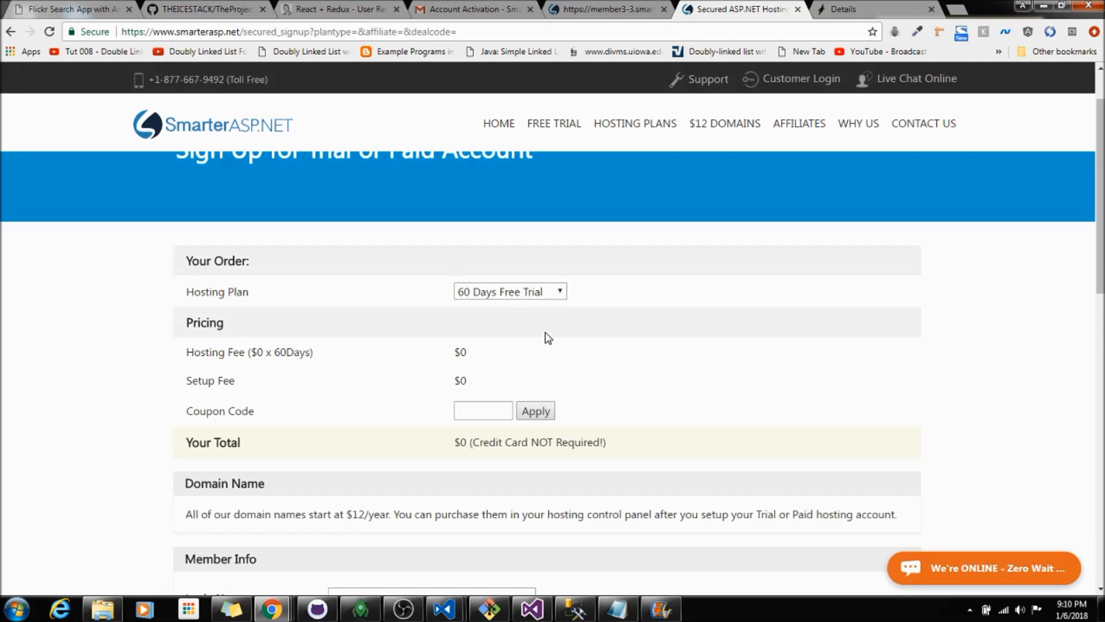
- Look over the member info fields of the sign-up form for the 60 Days Free Trial hosting plan
left_click(410, 329)
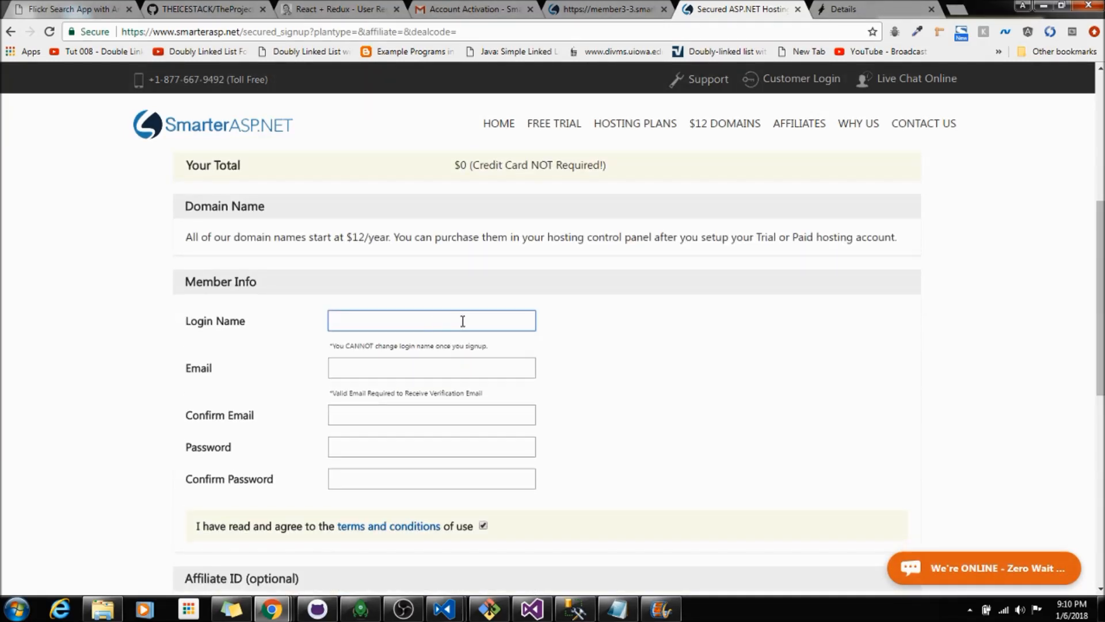
scroll(434, 357, "down", 1)
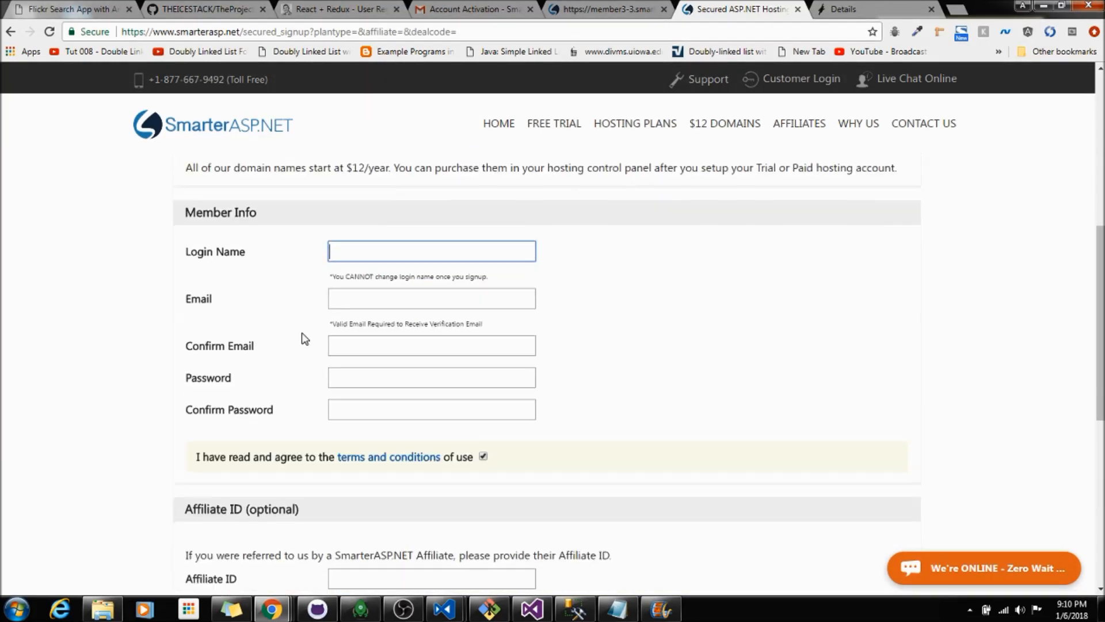
left_click(396, 299)
left_click(367, 343)
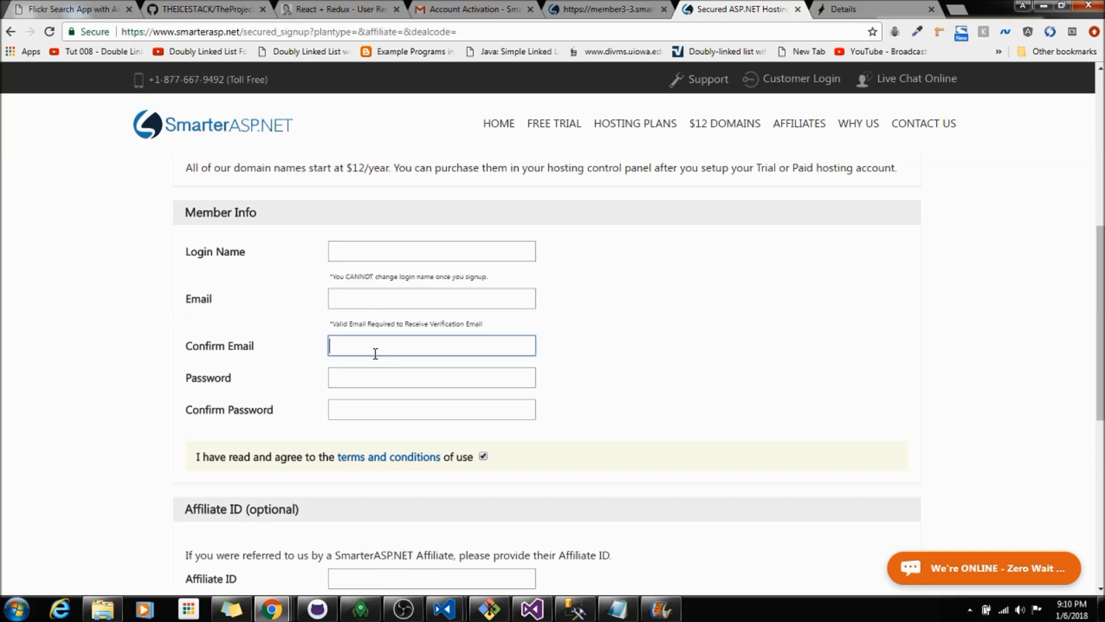
scroll(383, 360, "down", 1)
left_click(385, 425)
scroll(387, 427, "down", 1)
scroll(387, 429, "down", 2)
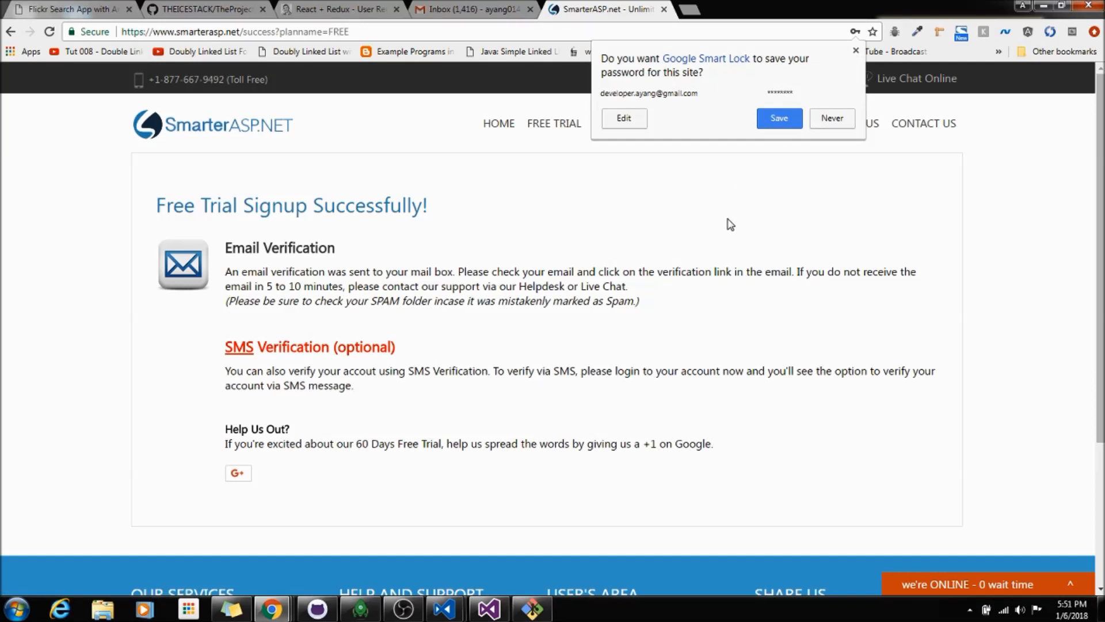
- Open the SmarterASP.net account activation email in Gmail and follow its activation link
left_click(856, 52)
left_click(469, 9)
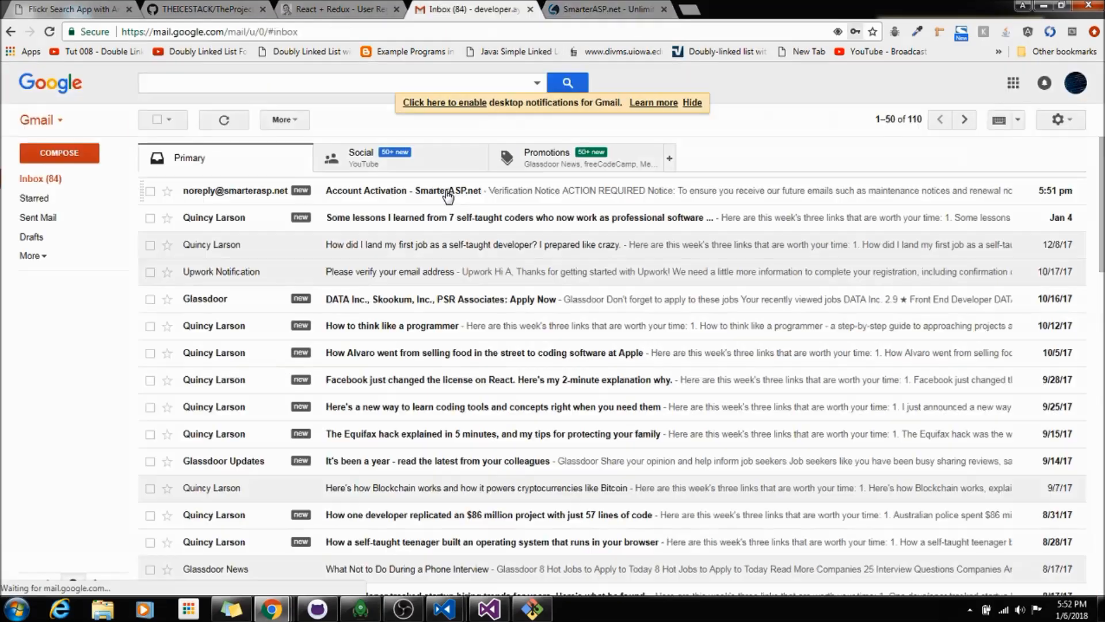
left_click(415, 193)
scroll(470, 477, "down", 3)
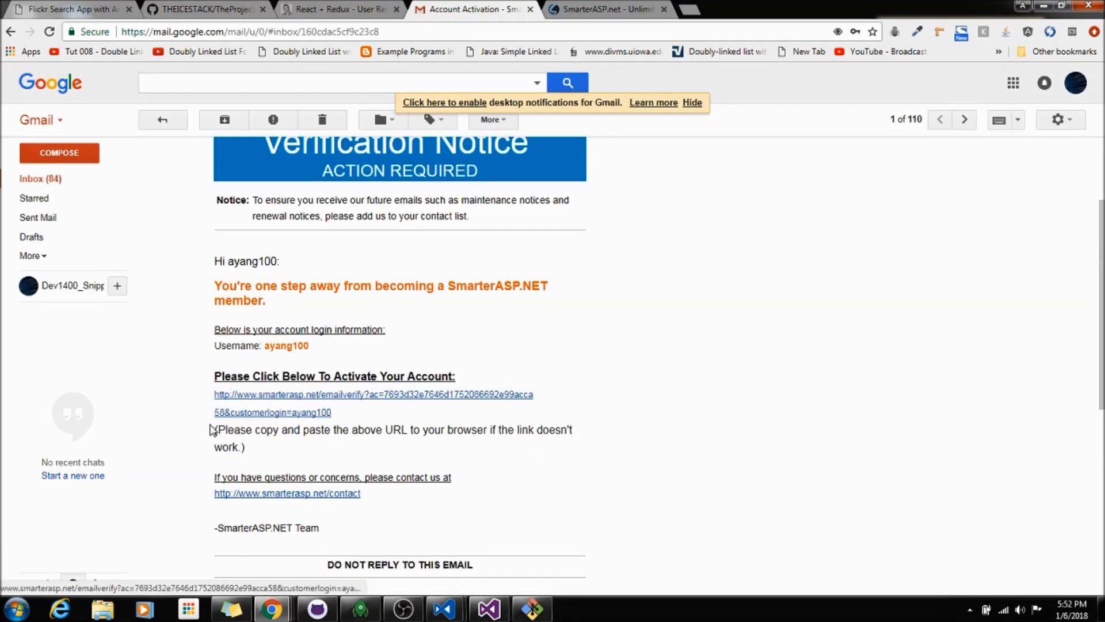
left_click(415, 403)
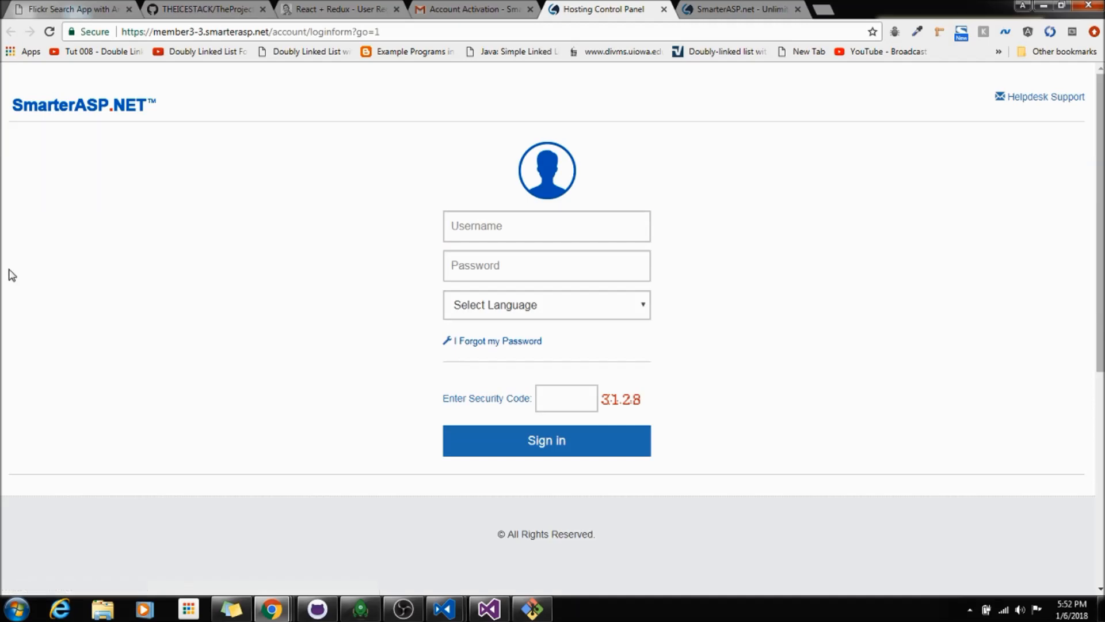
- Sign in to the hosting control panel with the username, account password, English language and security code, declining to save the password
left_click(479, 225)
type("ayang100")
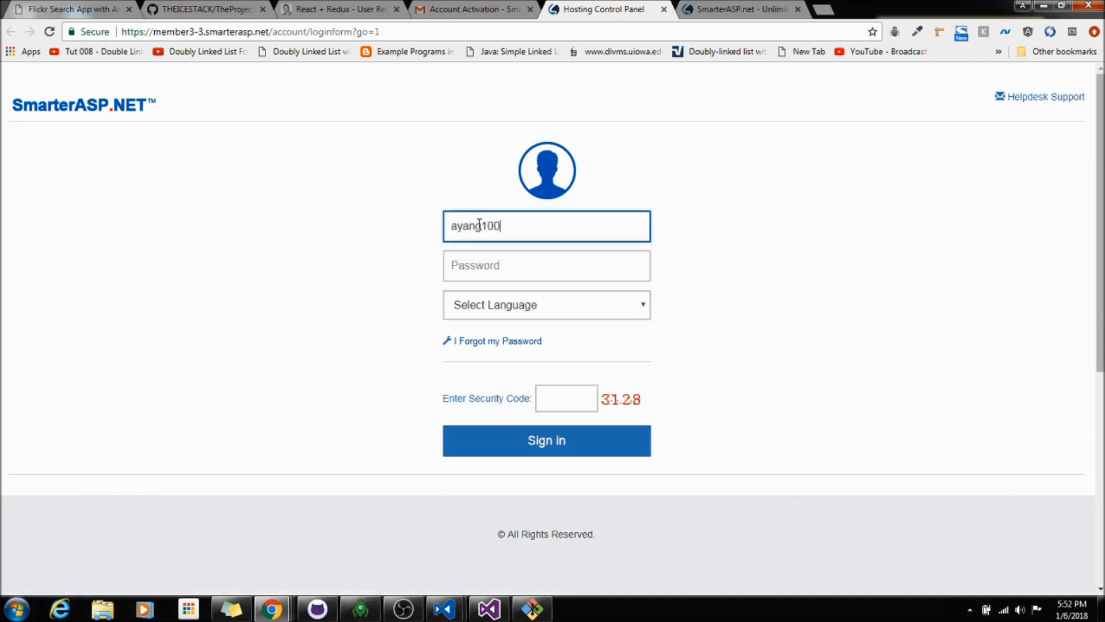
key("Tab")
type("****")
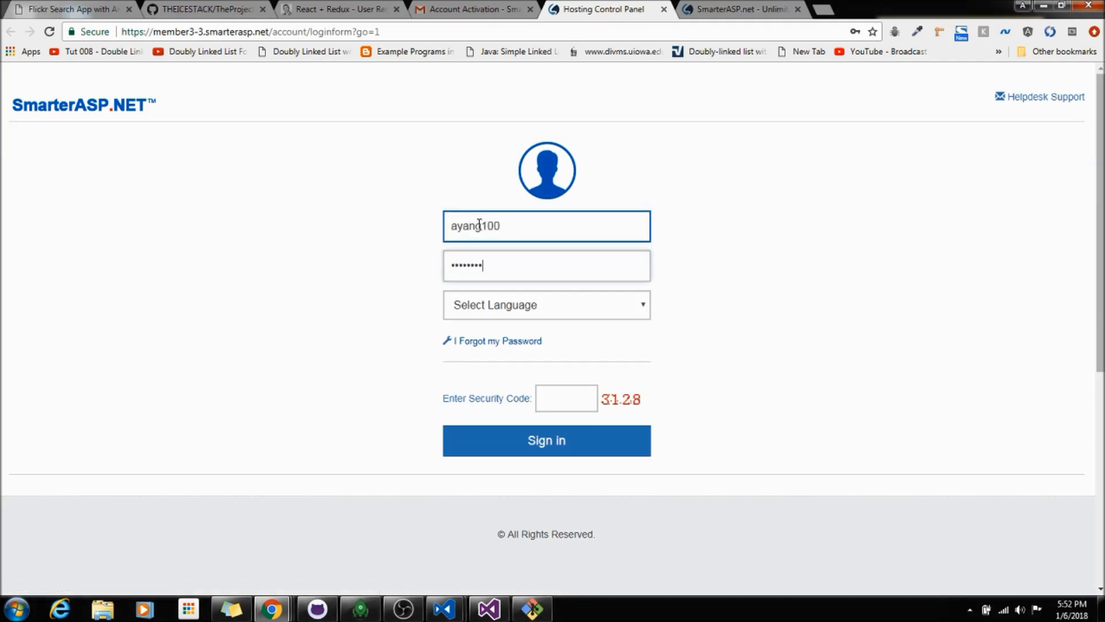
left_click(575, 302)
left_click(547, 352)
left_click(593, 393)
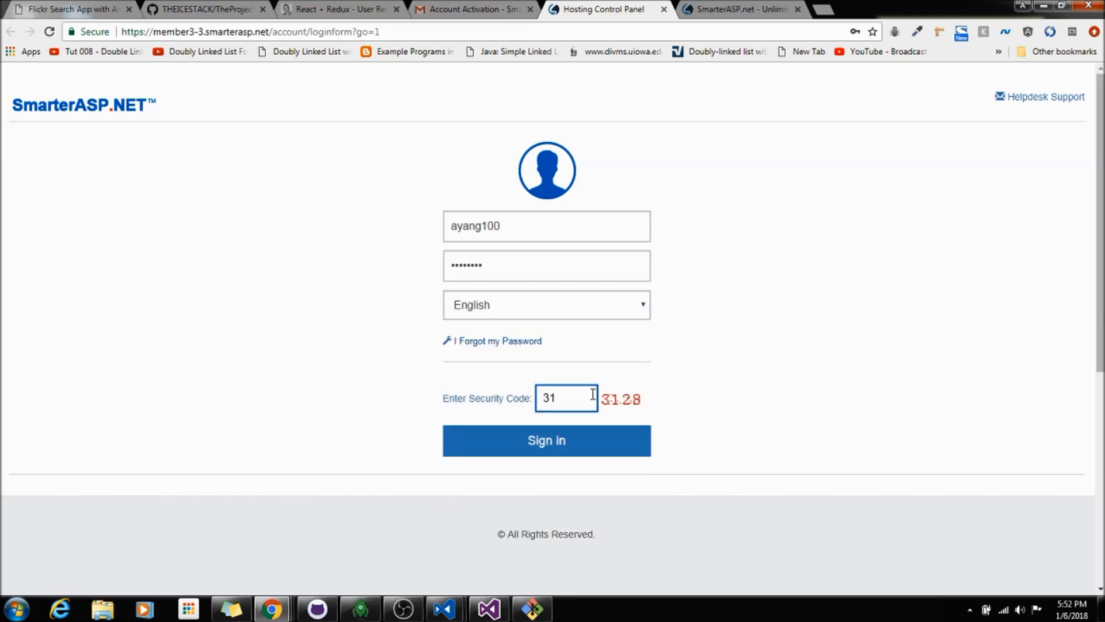
left_click(524, 444)
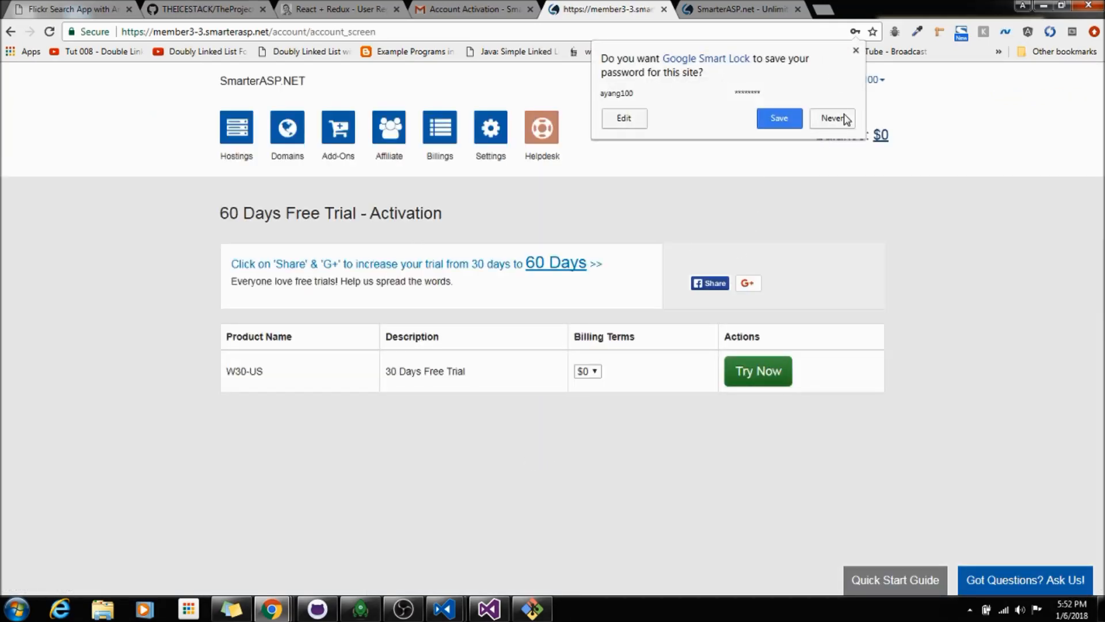
left_click(837, 119)
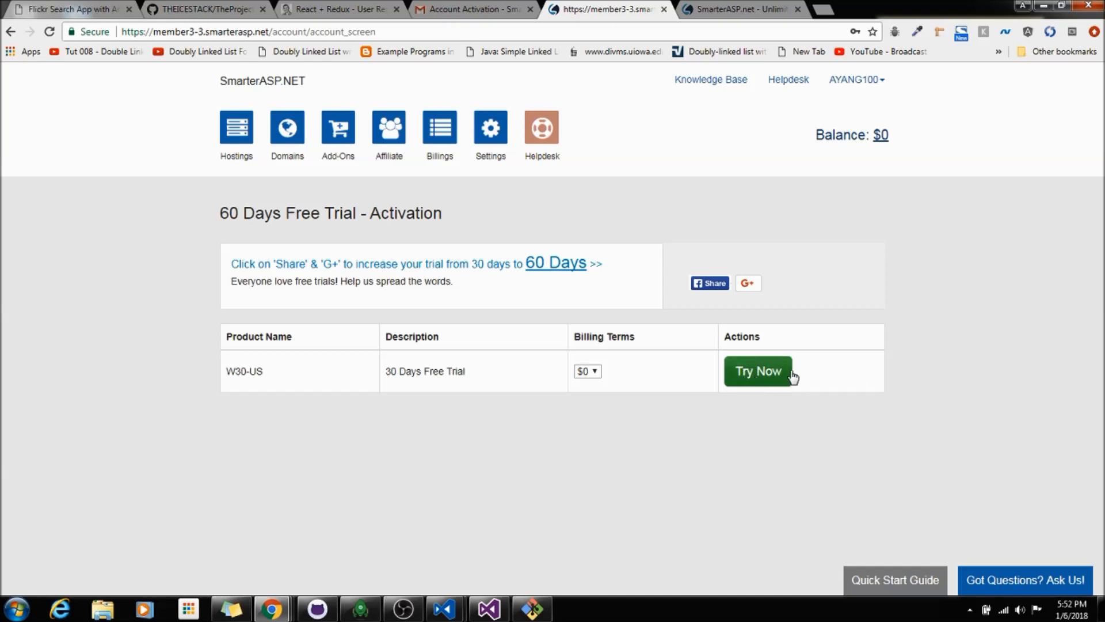
- Start the W30-US 30 Days Free Trial and choose United States as the server location, with Windows Hosting as server type
left_click(754, 379)
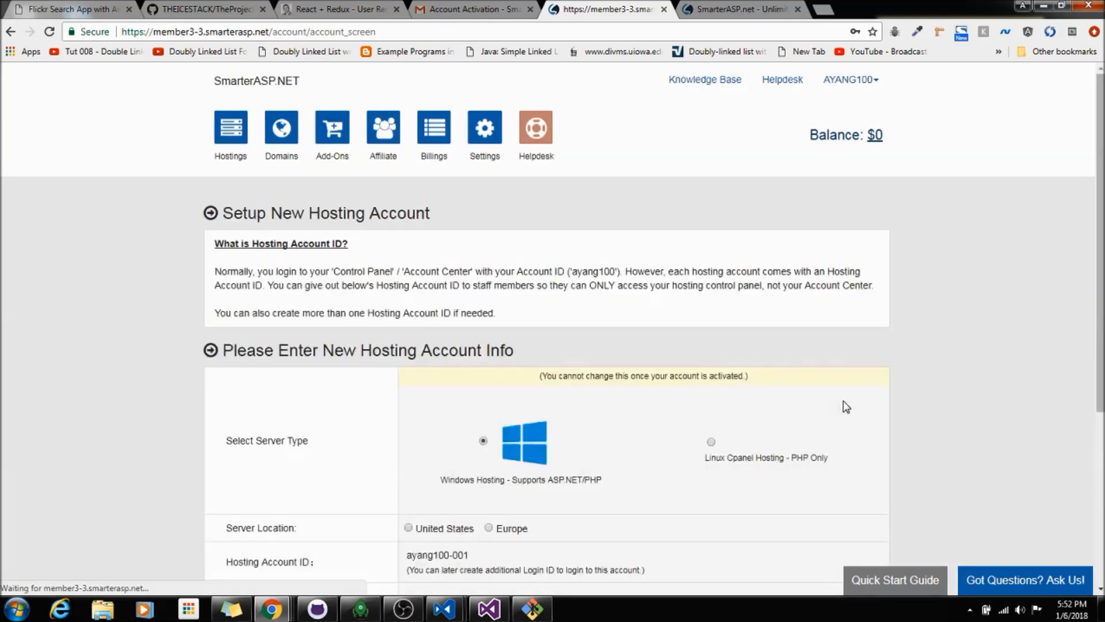
scroll(838, 396, "down", 4)
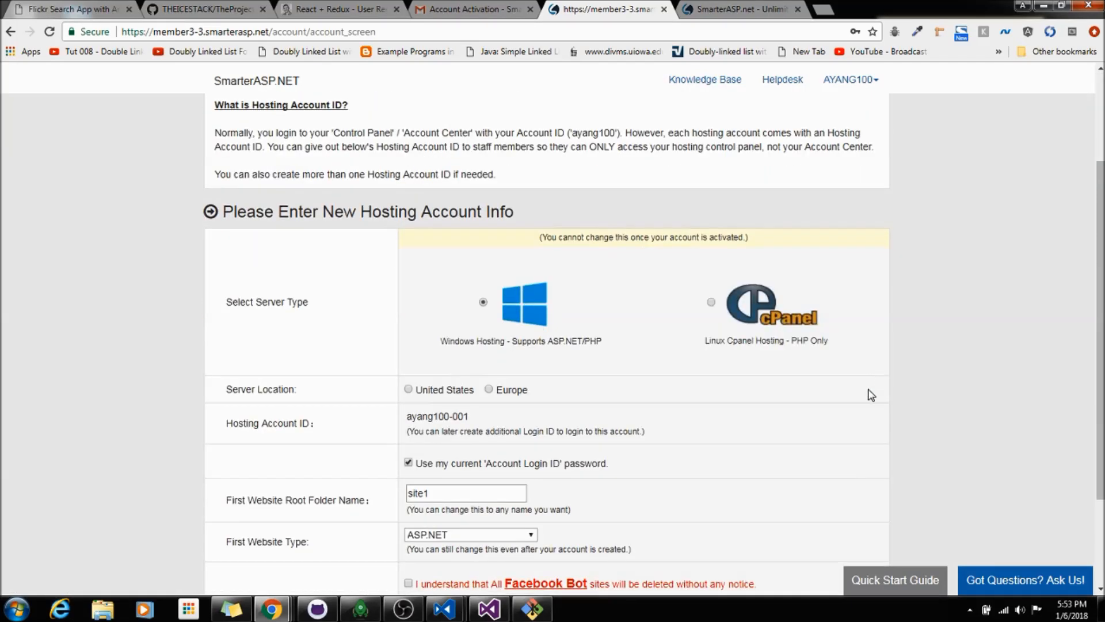
scroll(518, 305, "up", 3)
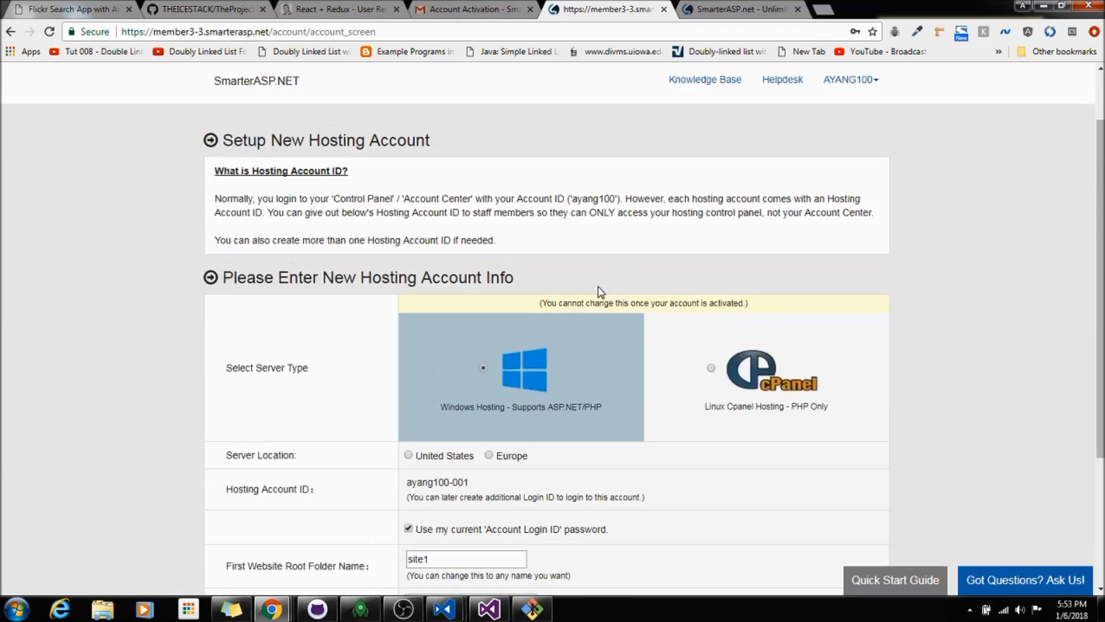
scroll(420, 395, "down", 3)
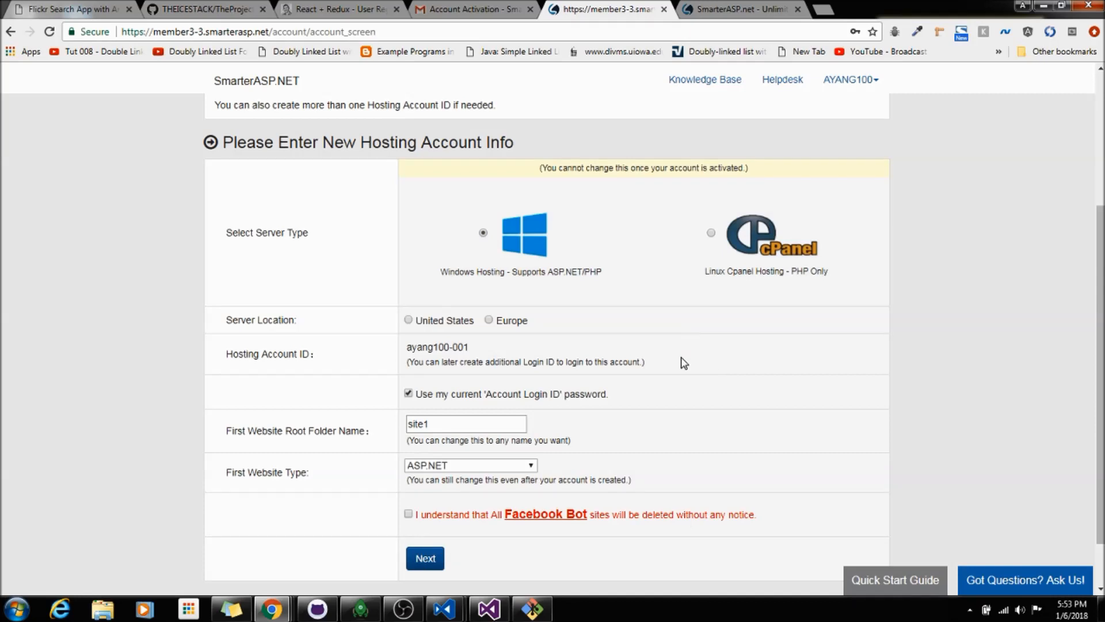
left_click(410, 321)
scroll(539, 322, "down", 1)
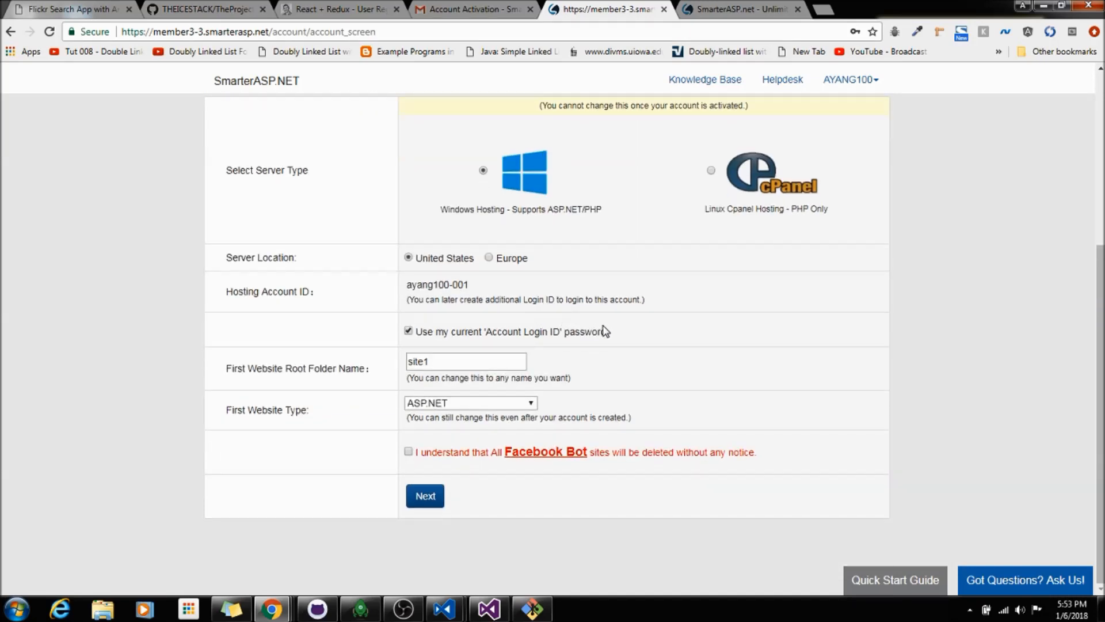
- Replace the first website's root folder name with a personal folder name and keep ASP.NET as the website type
double_click(445, 363)
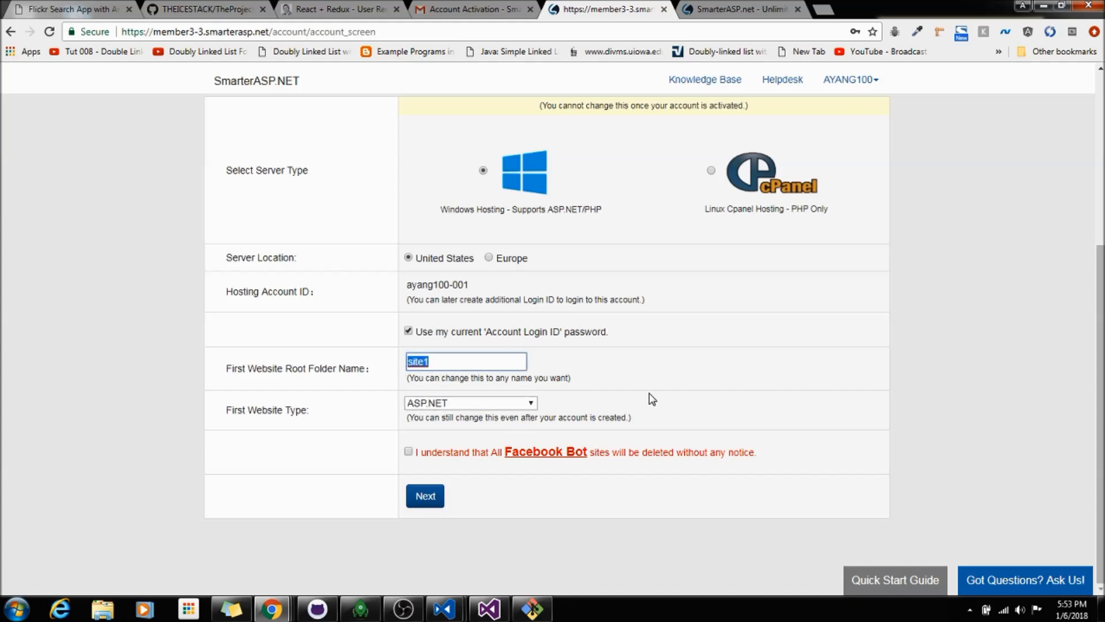
type("ayan")
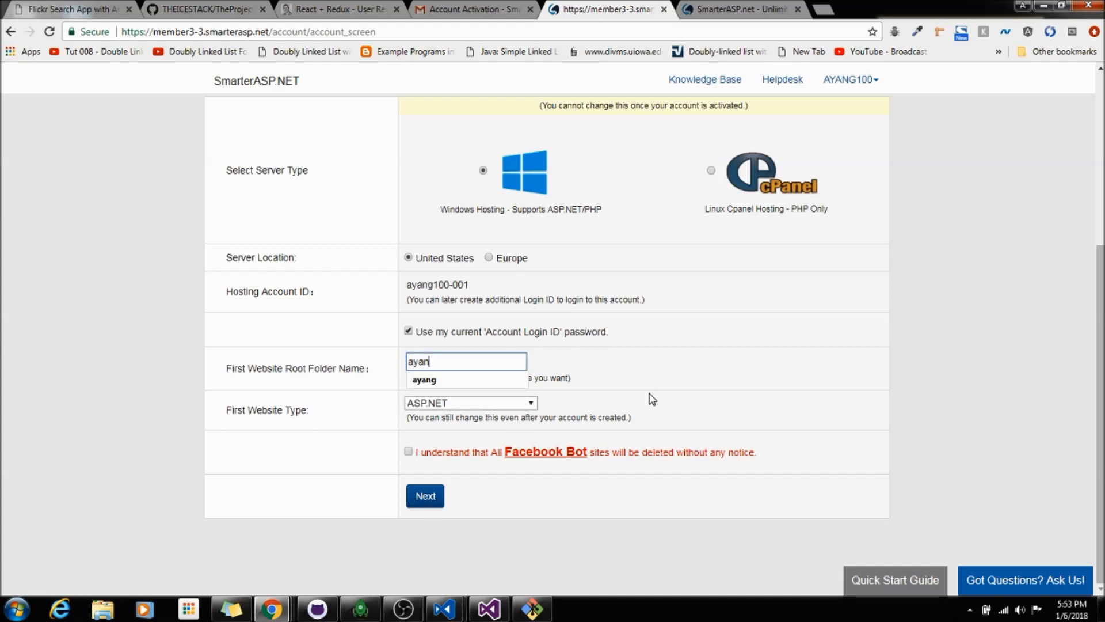
type("g")
left_click(680, 371)
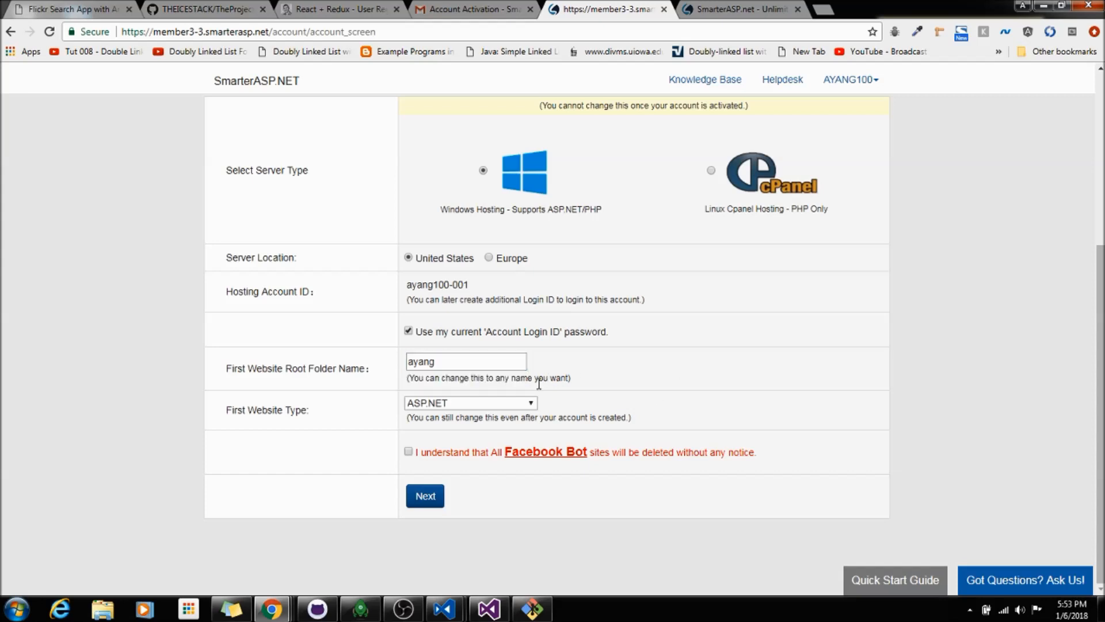
left_click(528, 401)
left_click(530, 402)
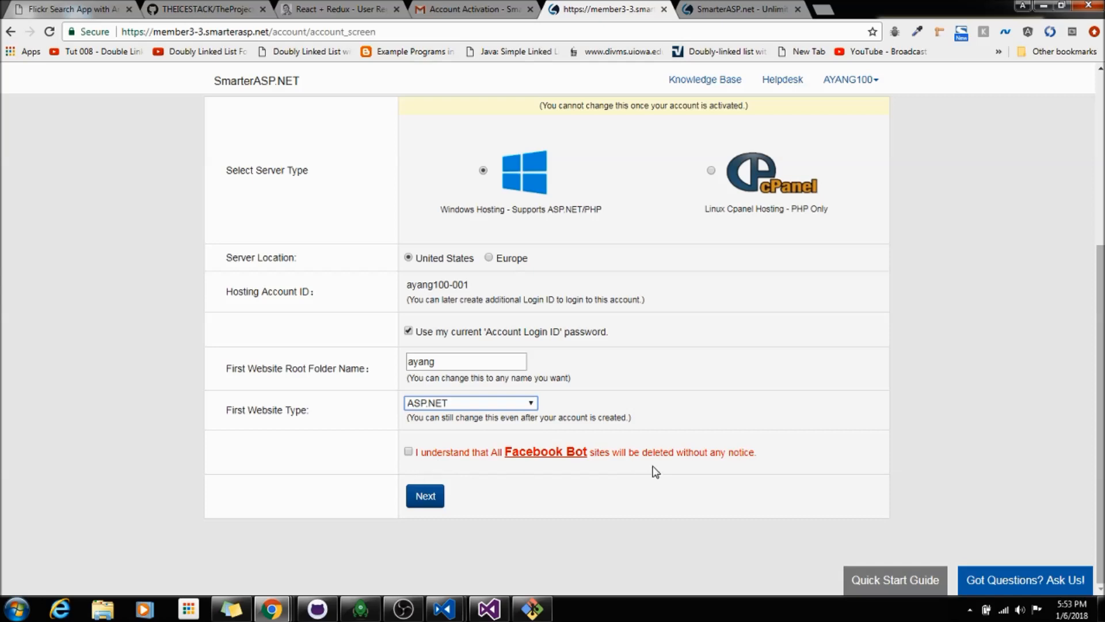
- Accept the Facebook Bot site deletion notice and submit the new hosting account for creation
left_click(408, 452)
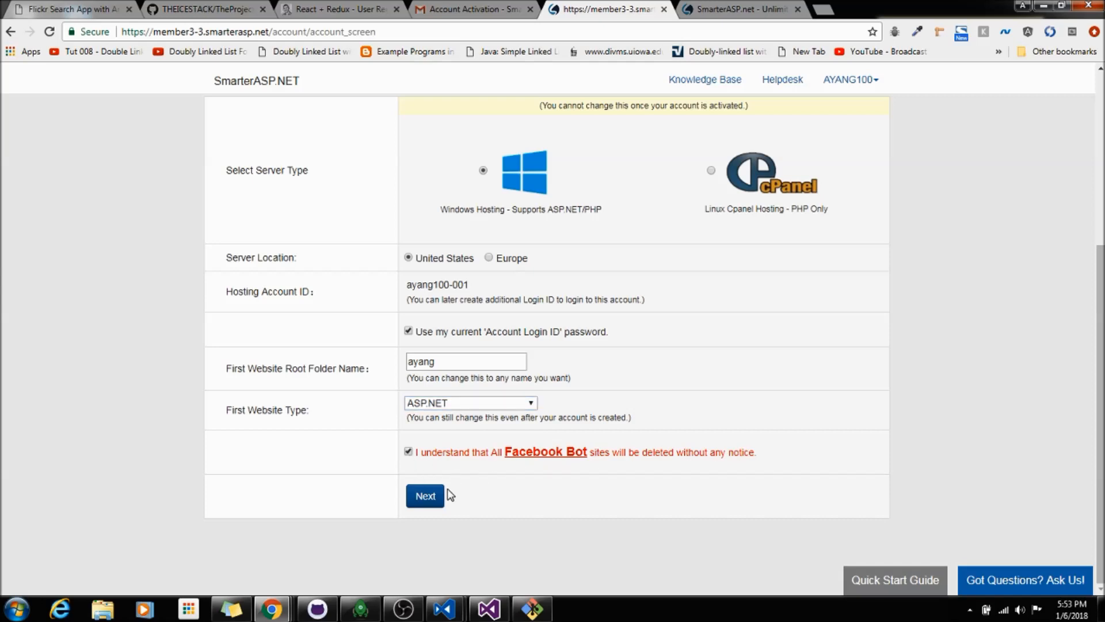
left_click(442, 501)
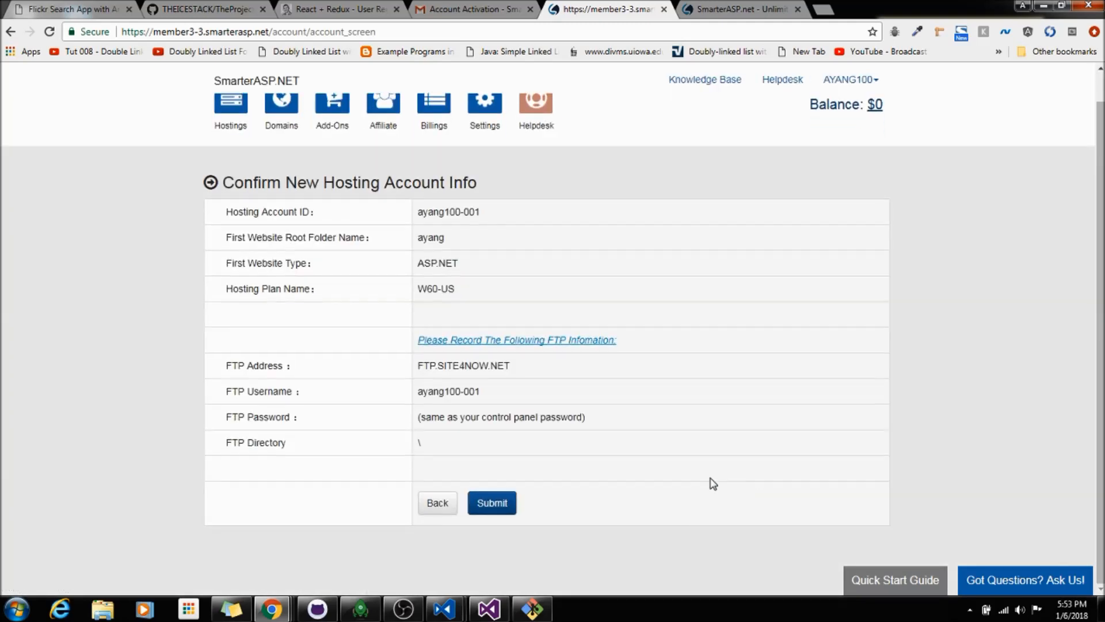
left_click(494, 511)
scroll(553, 472, "down", 1)
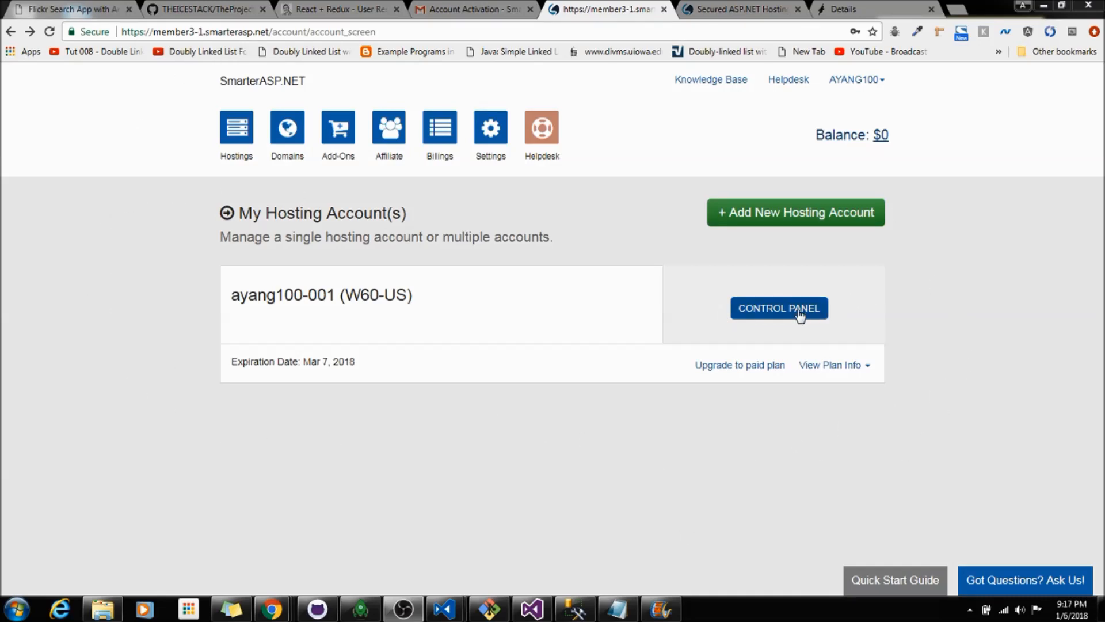
- Open the W60-US hosting account's control panel and go to its database manager
left_click(777, 311)
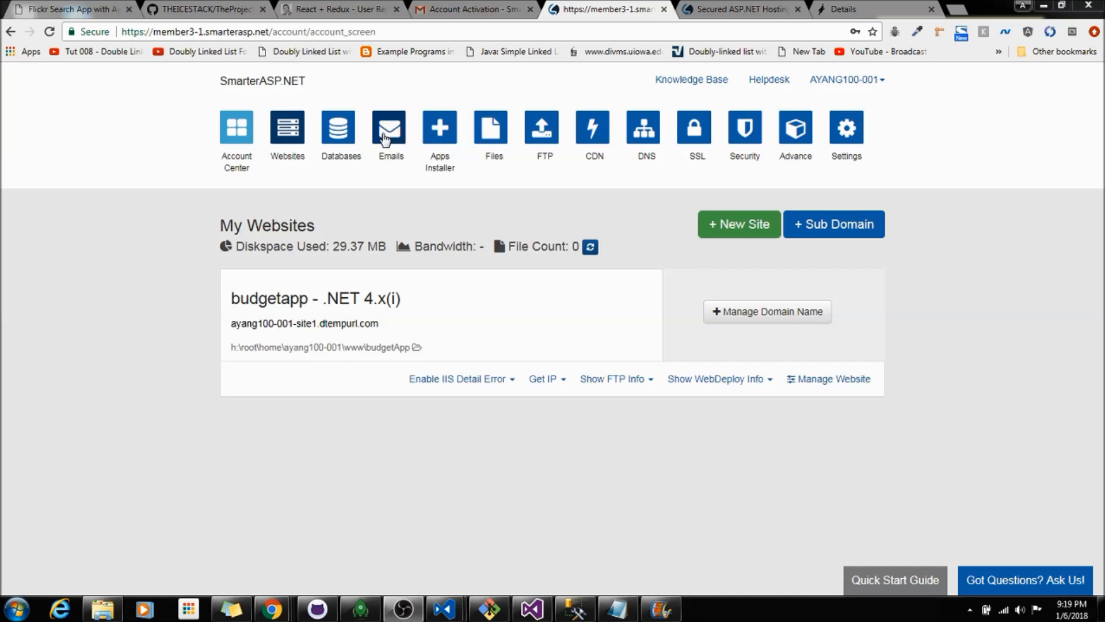
left_click(340, 137)
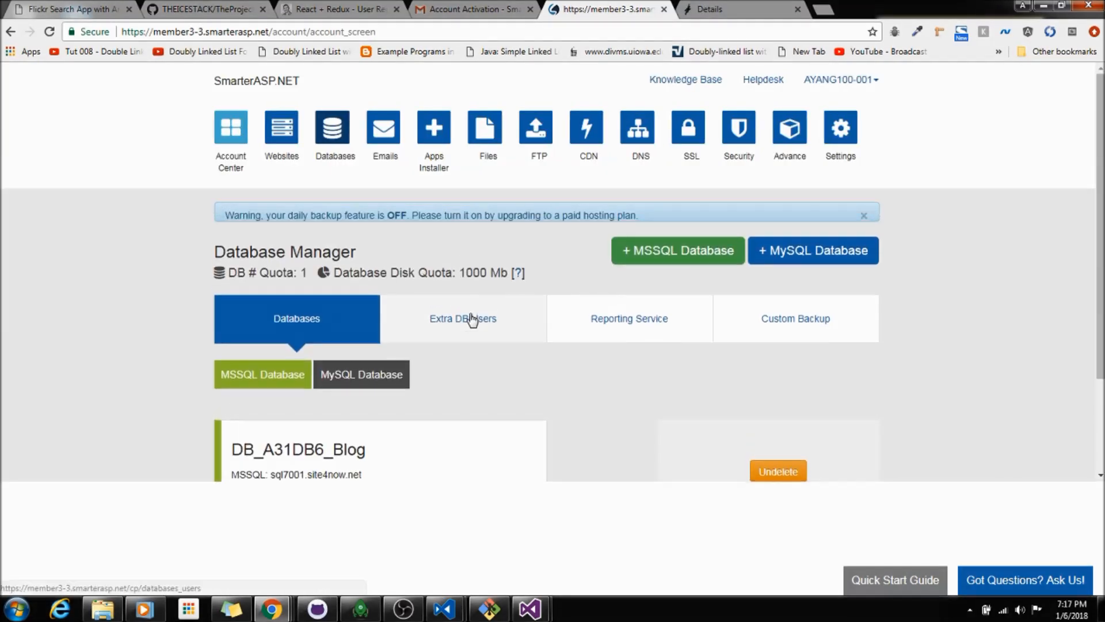
scroll(489, 311, "down", 2)
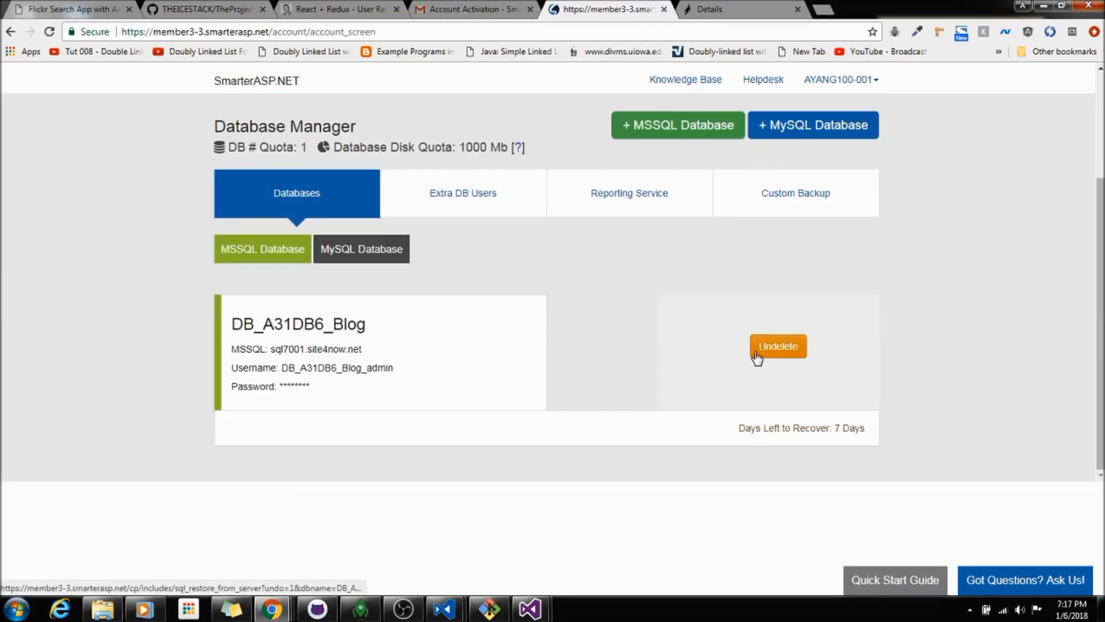
scroll(806, 331, "up", 1)
scroll(814, 336, "down", 1)
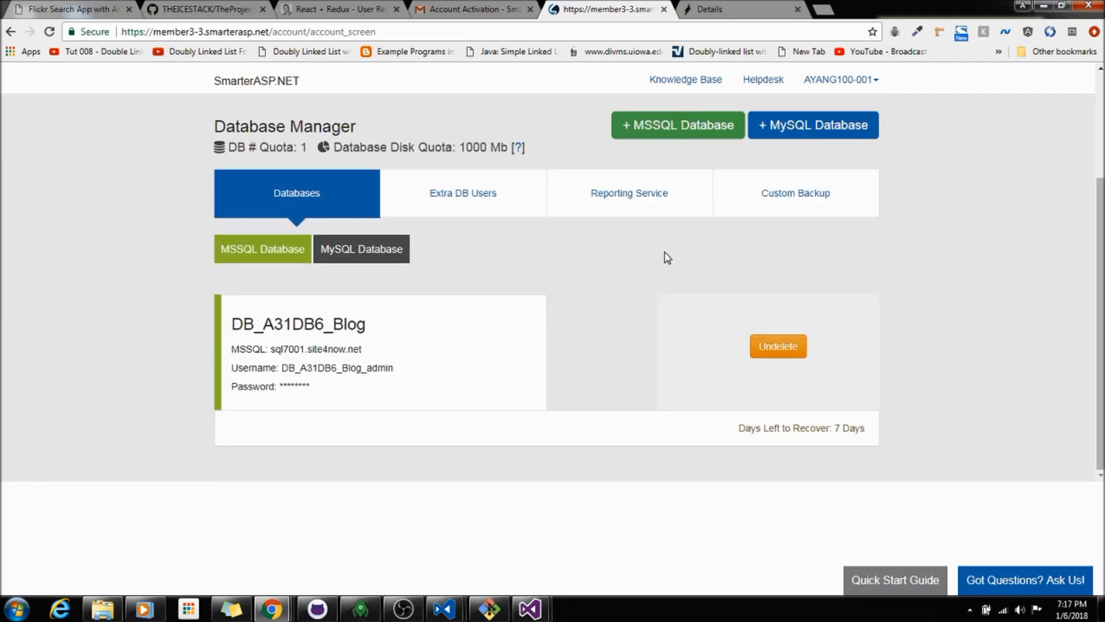
- Add an MSSQL 2014 database named Budget with a database password, decline to save the password, and view its entry
scroll(478, 260, "up", 2)
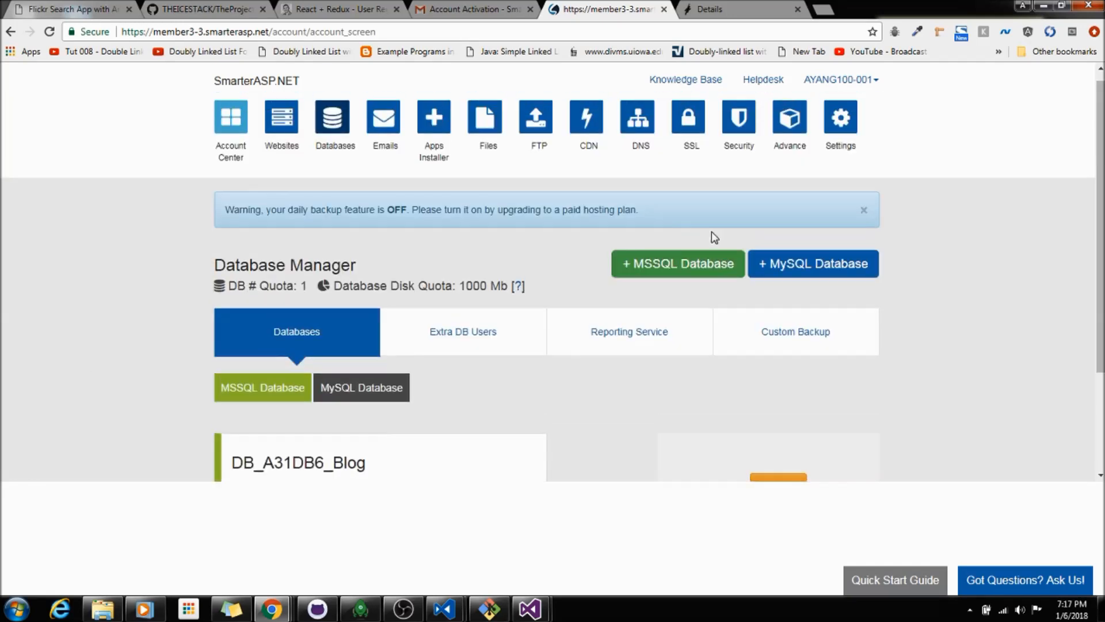
left_click(708, 263)
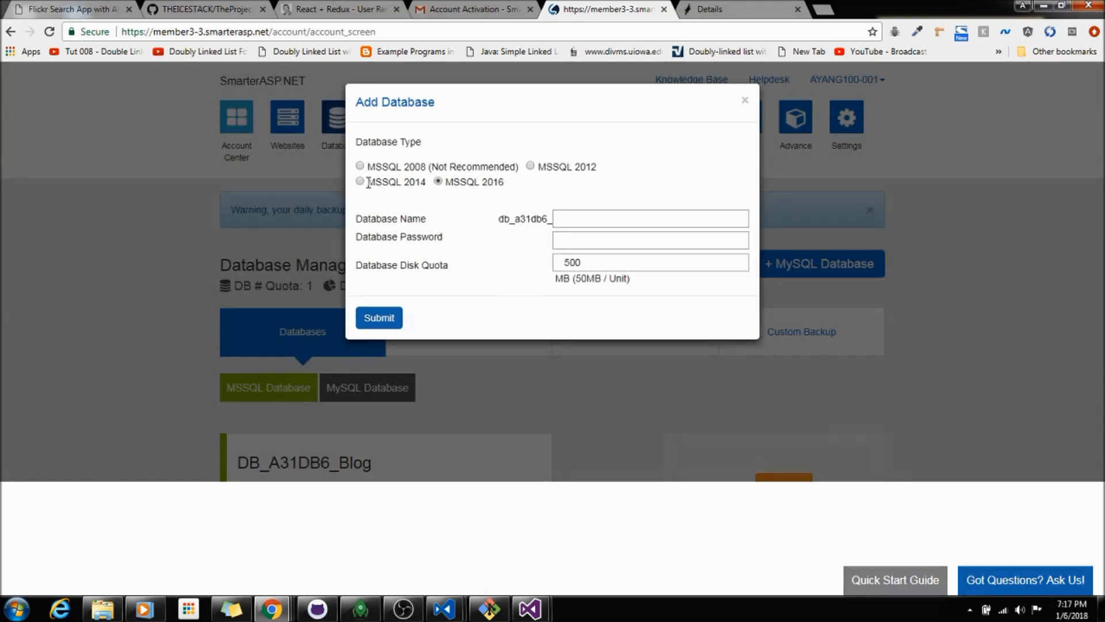
left_click(642, 224)
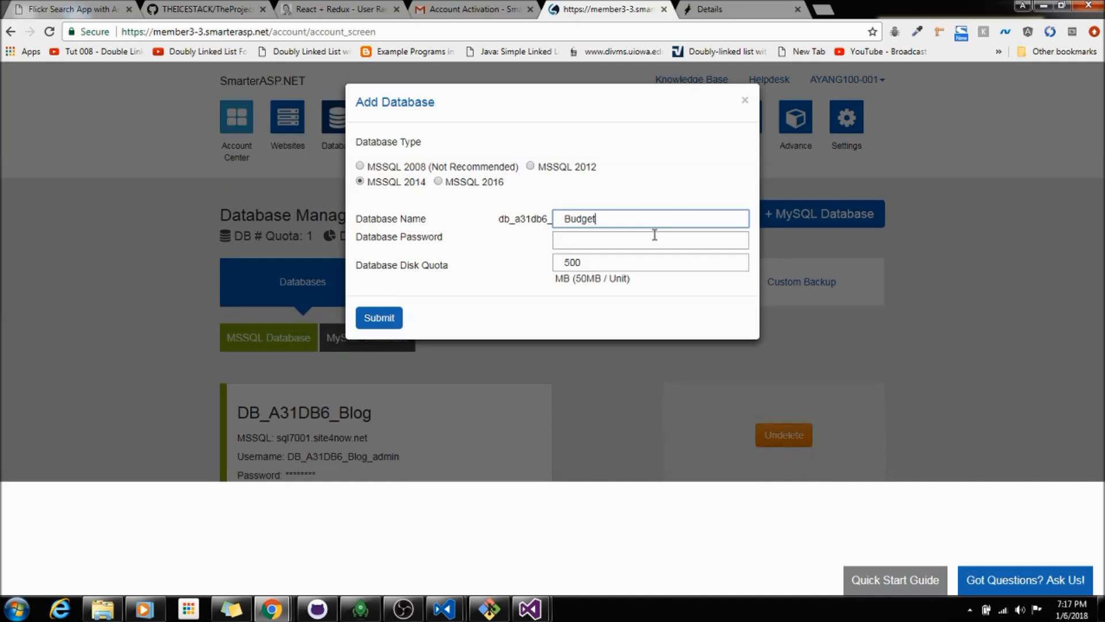
left_click(629, 246)
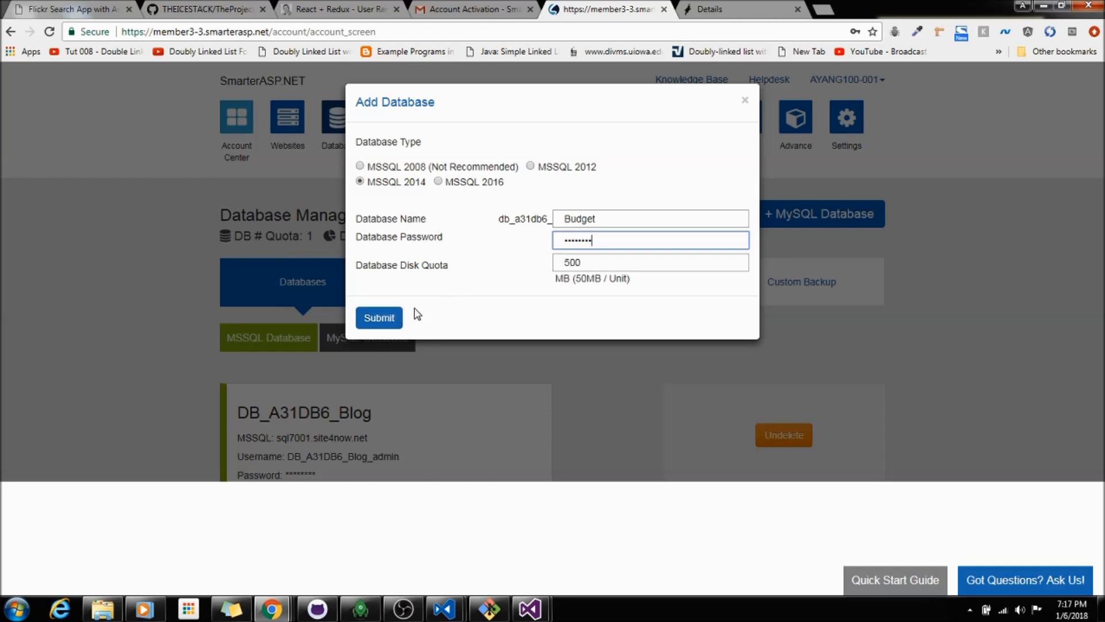
left_click(377, 317)
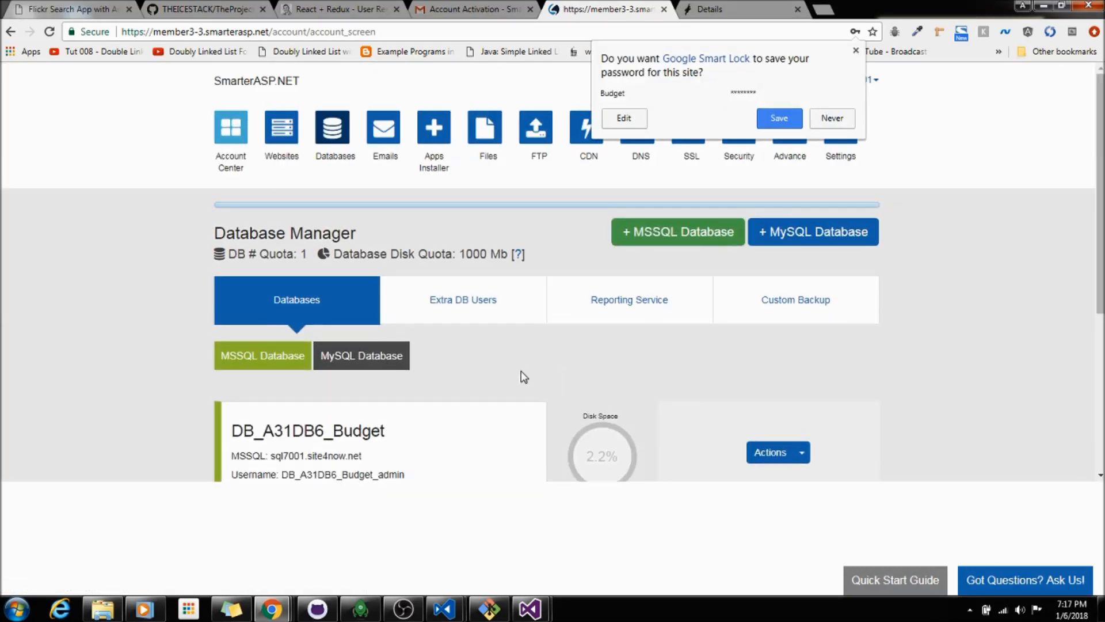
left_click(839, 120)
scroll(970, 289, "down", 2)
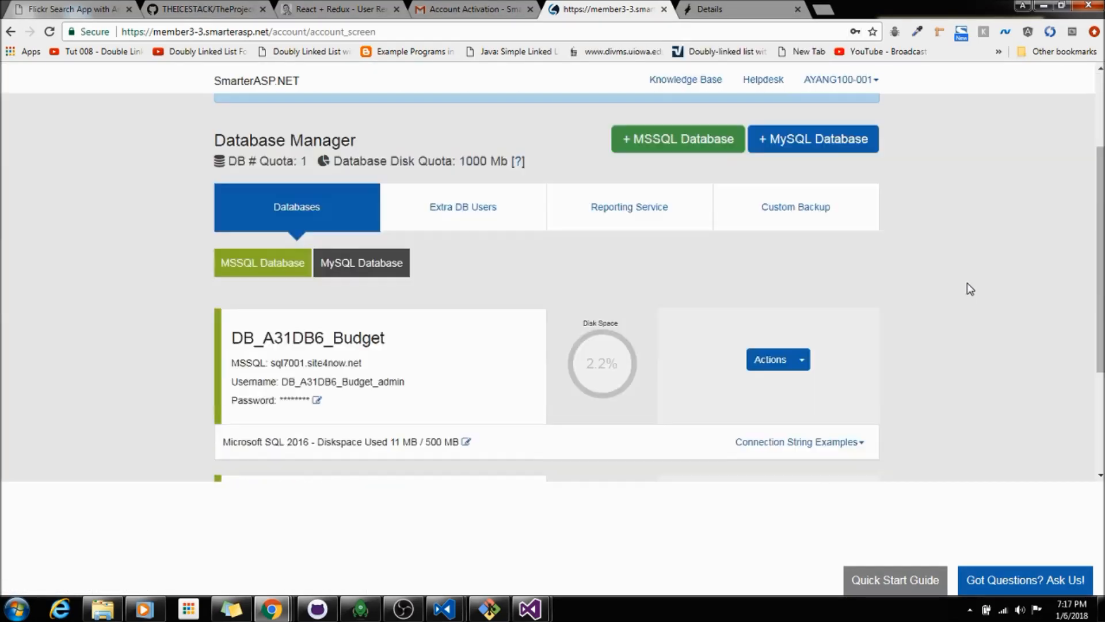
scroll(971, 289, "down", 3)
scroll(764, 316, "up", 1)
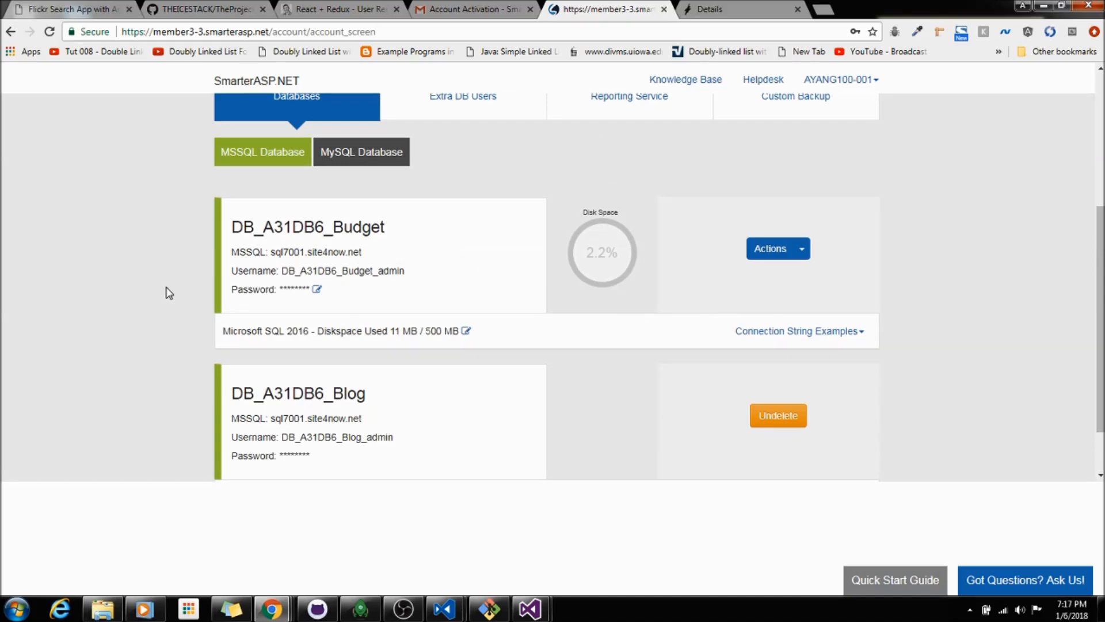
- Show the connection string examples for the Budget database and view the ASP.NET string
left_click(861, 343)
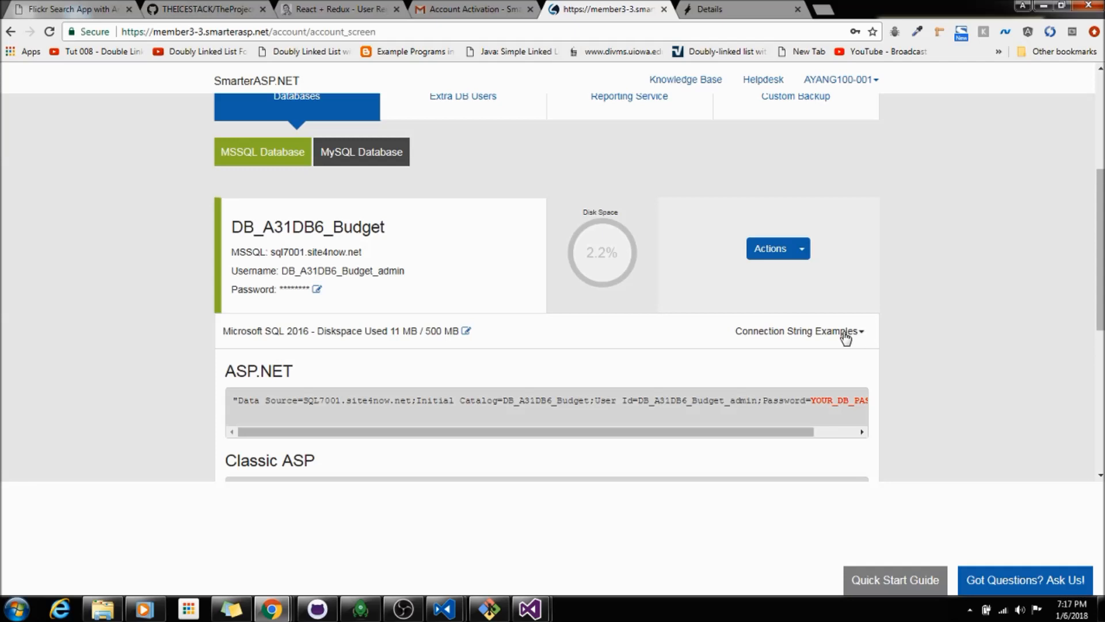
scroll(845, 338, "down", 1)
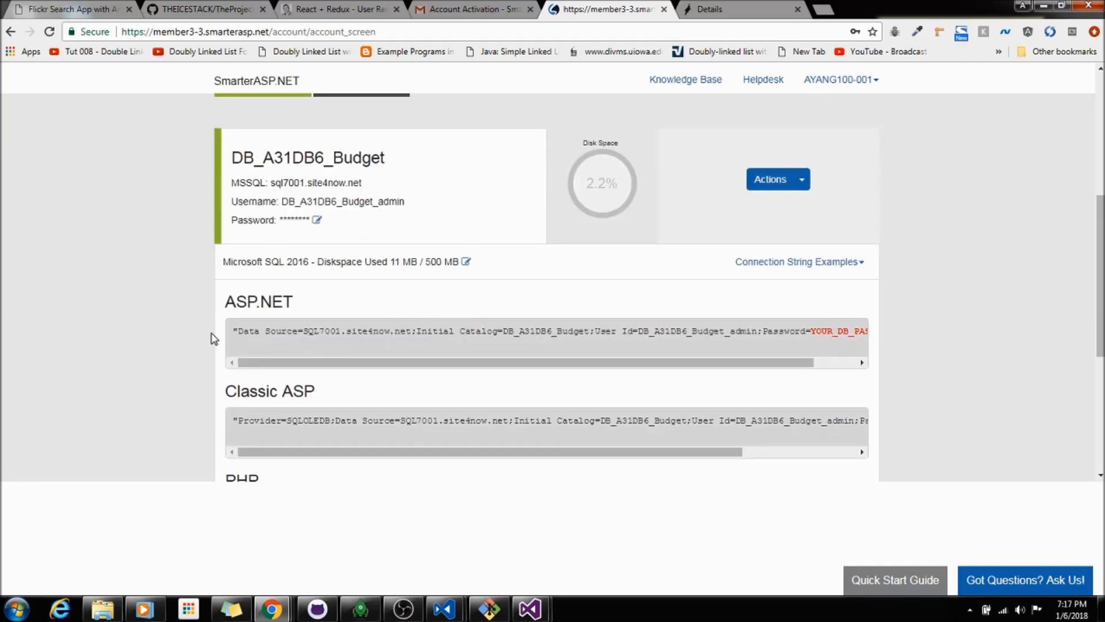
mouse_move(266, 363)
left_mouse_down()
mouse_move(391, 362)
mouse_move(269, 369)
left_mouse_up()
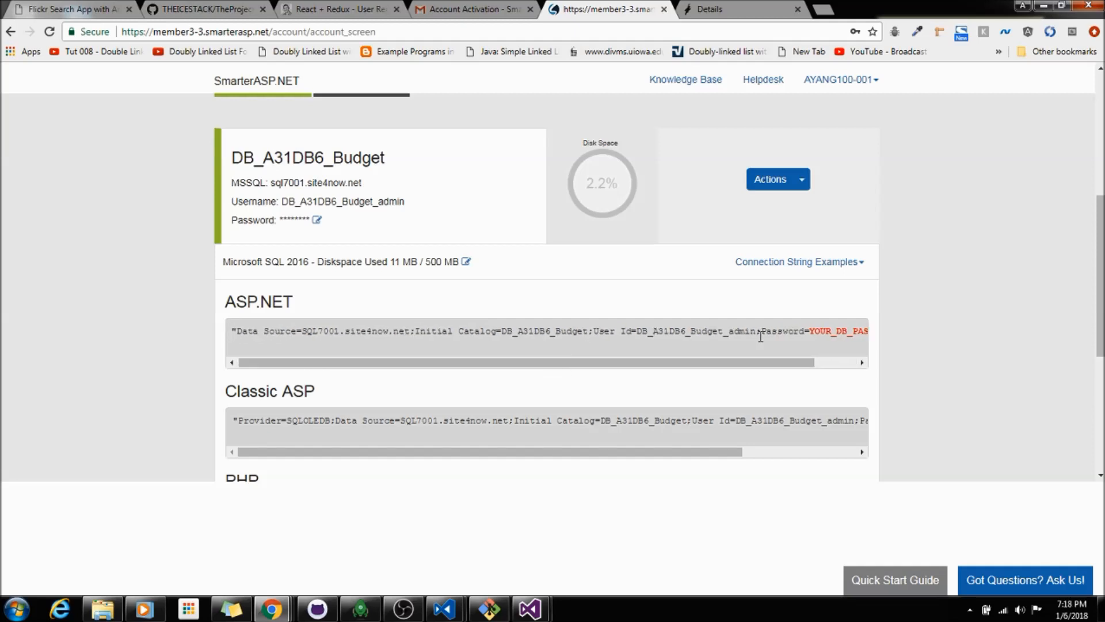
- Launch SQL Server 2014 Management Studio and bring up its server connection dialog
left_click(21, 613)
mouse_move(58, 229)
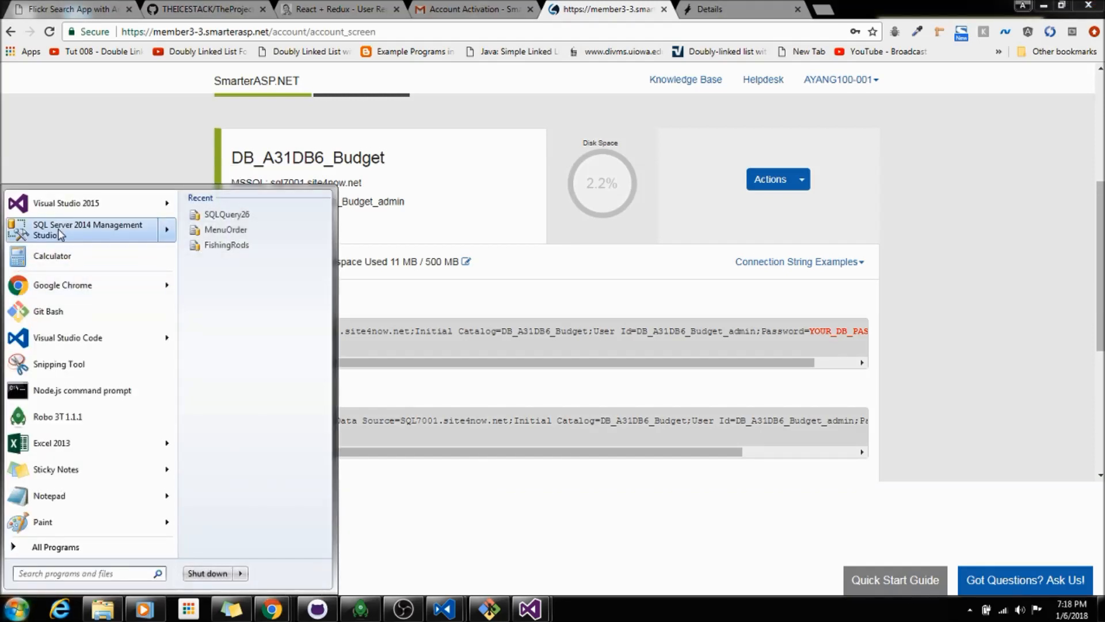
left_click(98, 237)
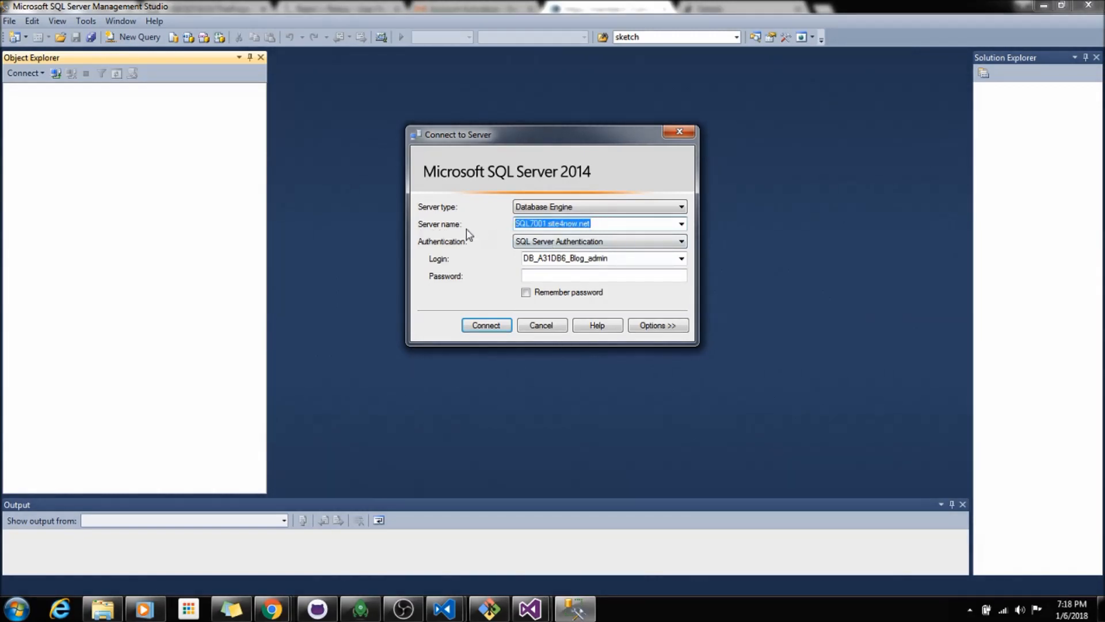
left_click(580, 613)
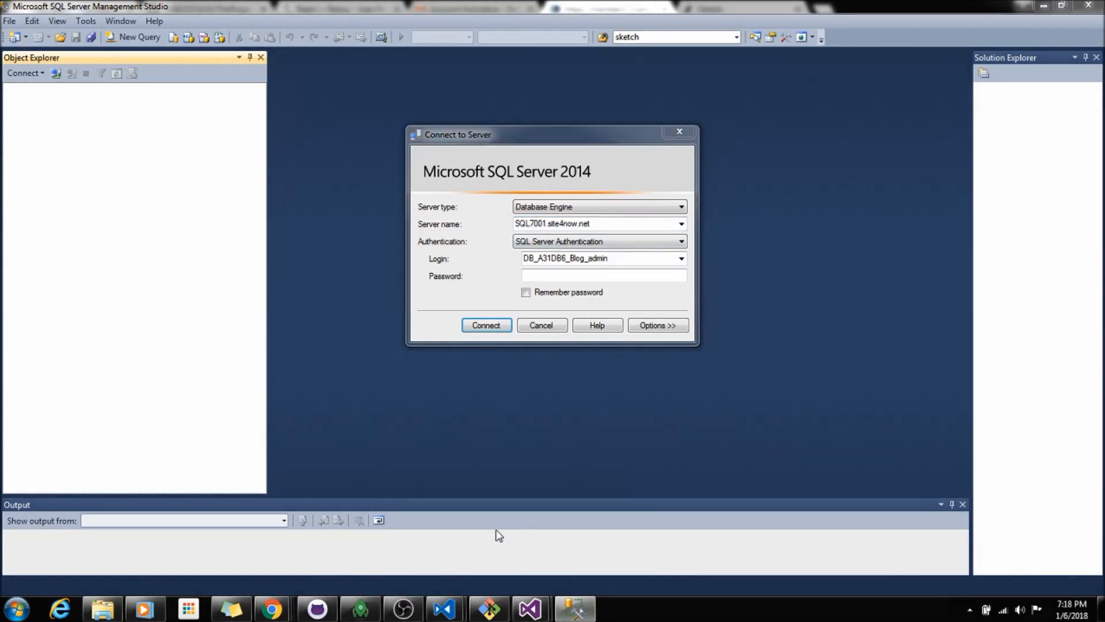
- Switch to the hosting page in Chrome and copy the user ID from the Budget database's ASP.NET connection string
mouse_move(271, 608)
left_click(177, 530)
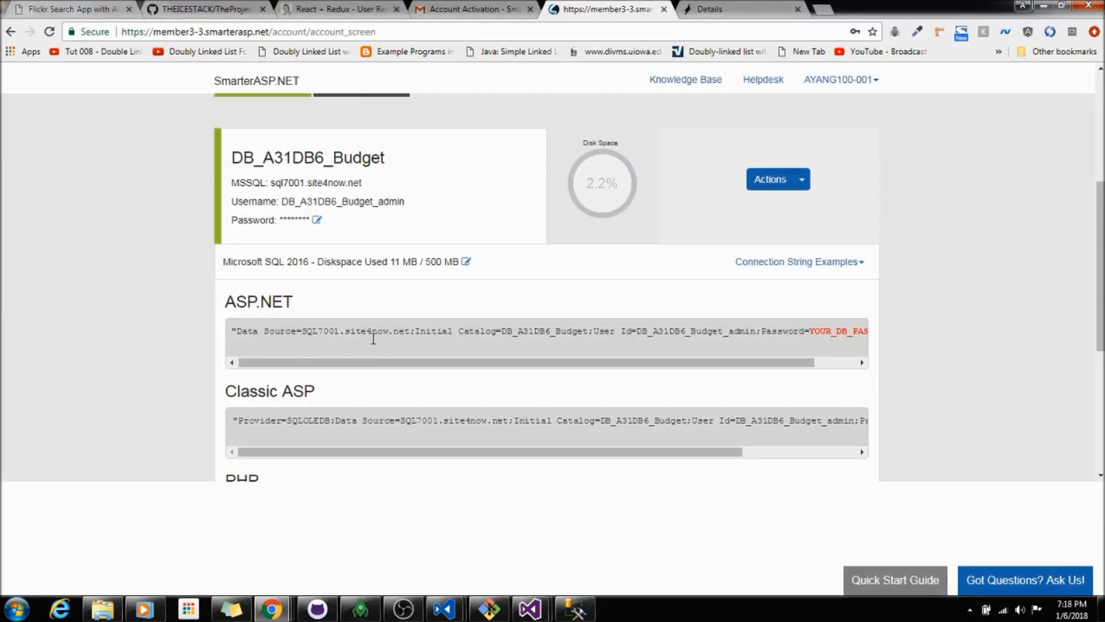
left_click_drag(411, 331, 303, 332)
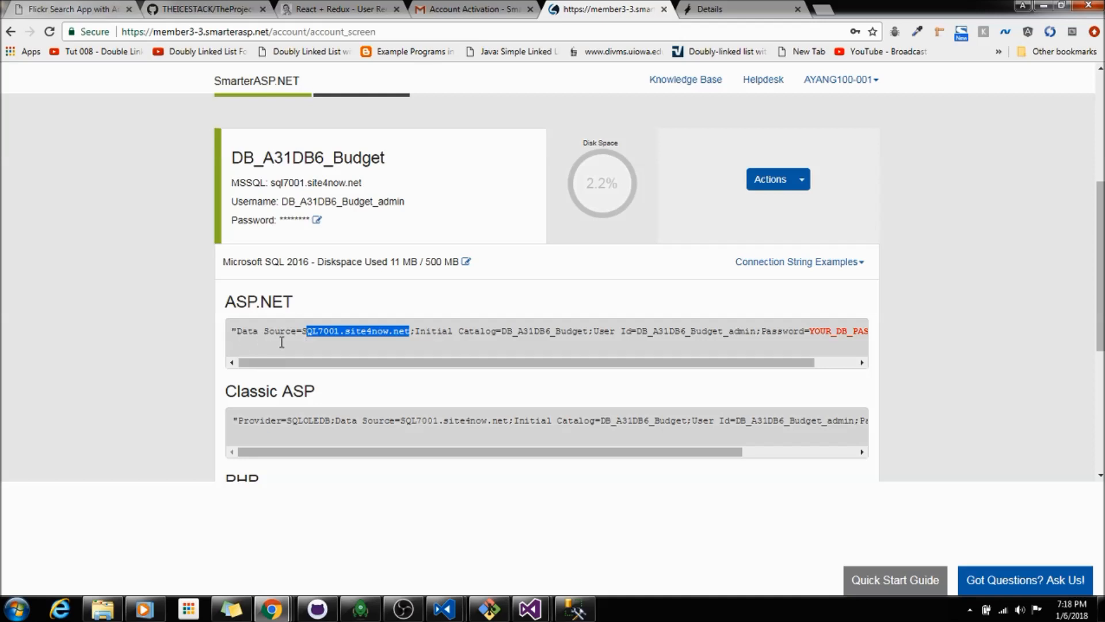
left_click(353, 333)
left_click_drag(557, 363, 606, 364)
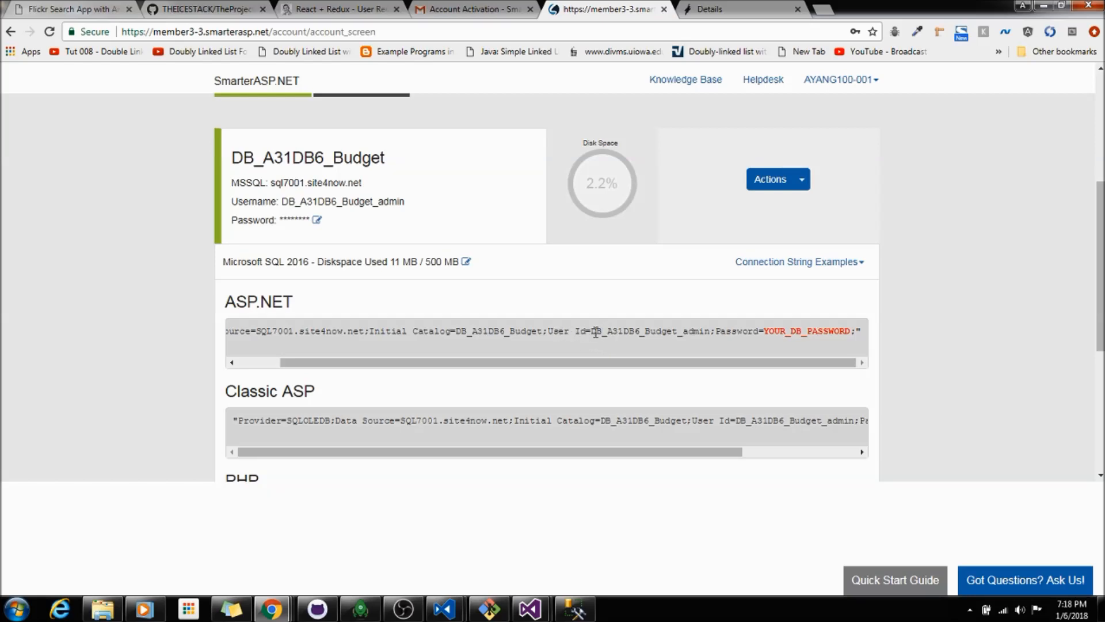
left_click_drag(591, 333, 708, 332)
key("ctrl+c")
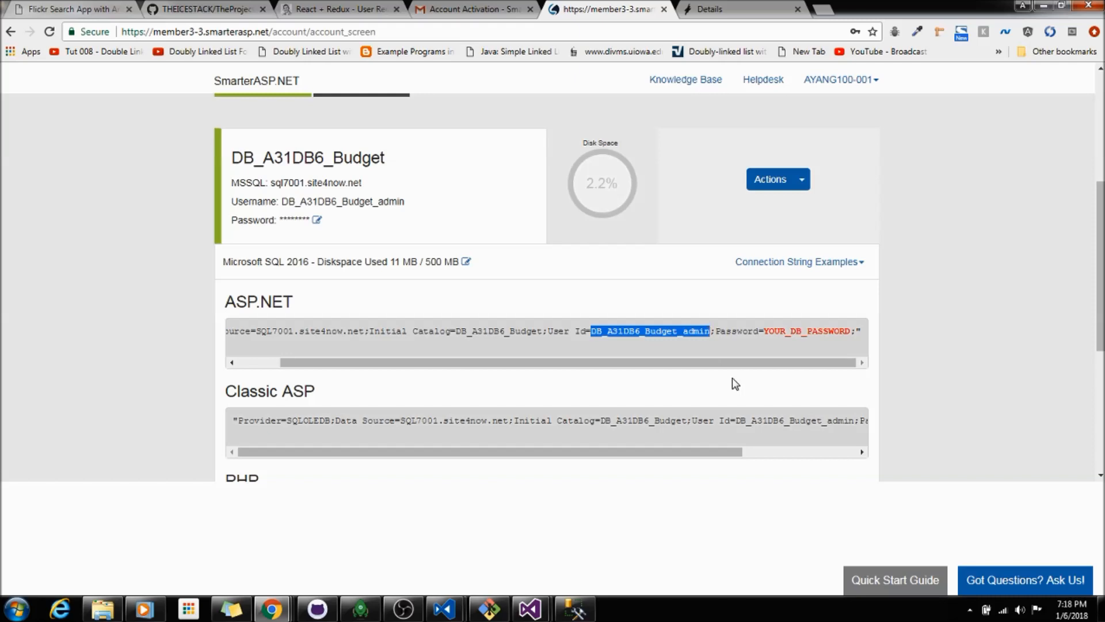
- Switch to SQL Server Management Studio and replace the connection login with DB_A31DB6_Budget_admin
left_click(575, 608)
left_click(617, 259)
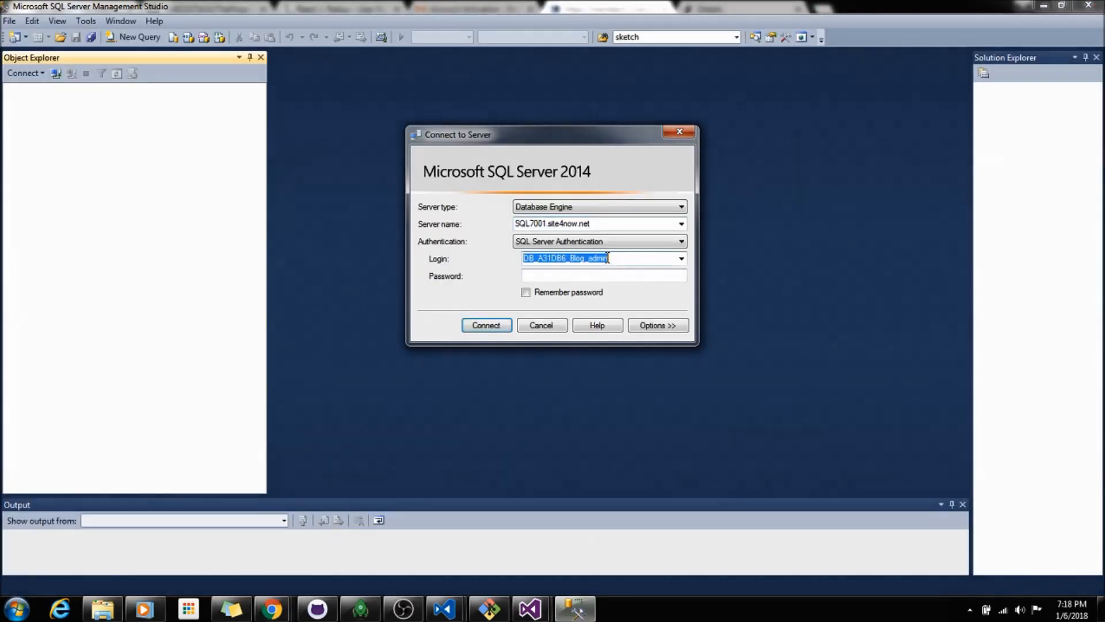
left_click(630, 241)
left_click(596, 263)
left_click(627, 258)
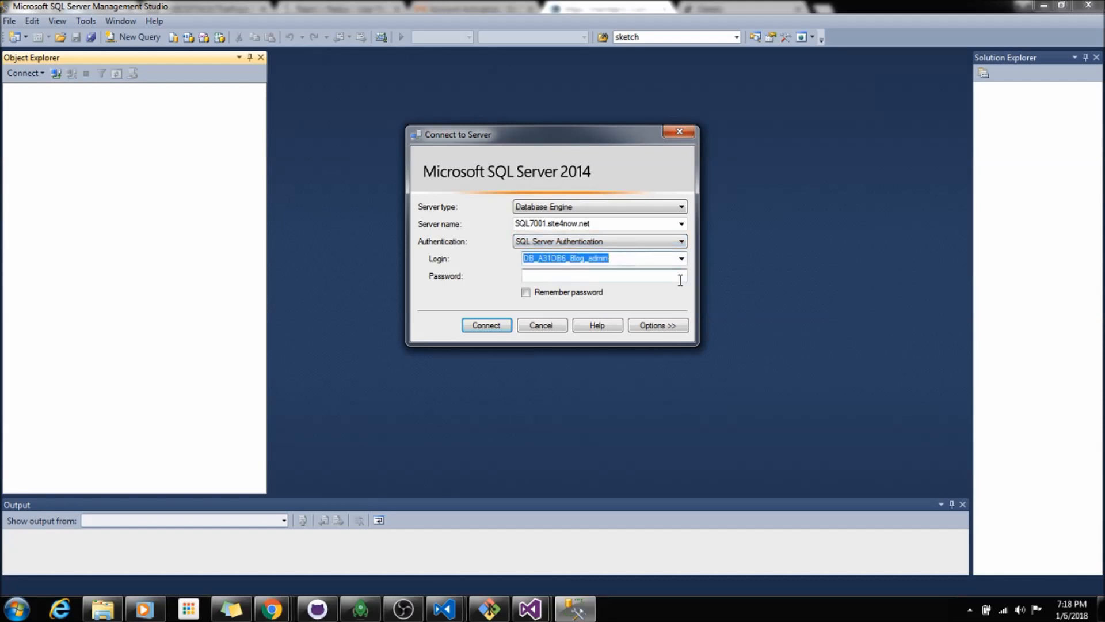
left_click(641, 262)
left_click_drag(647, 259, 520, 257)
key("ctrl+v")
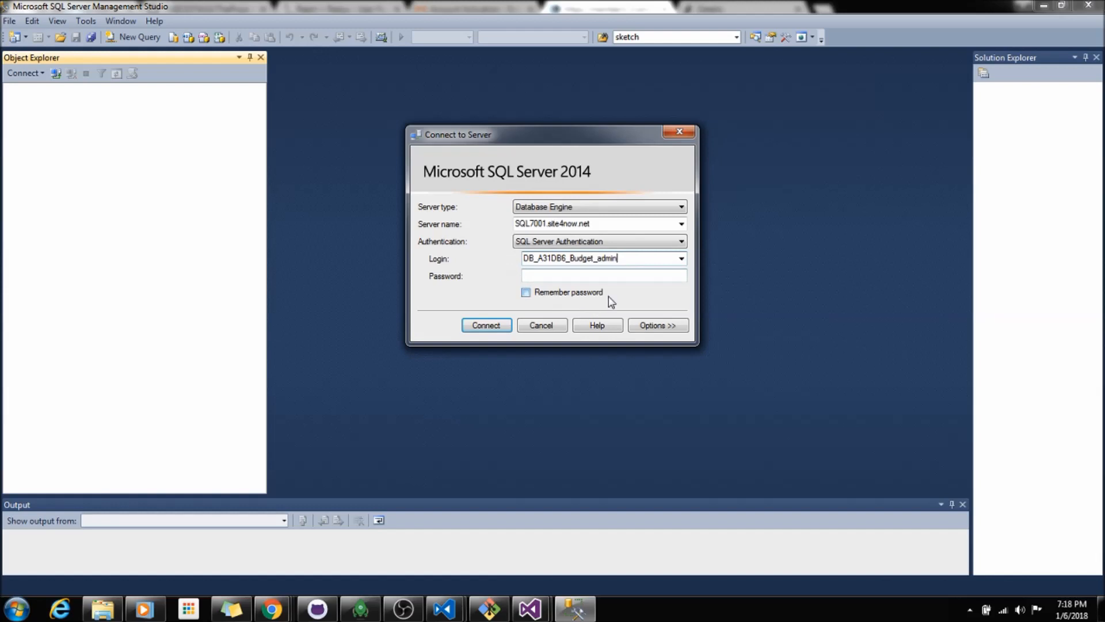
- Enter the database password and connect to the SQL7001.site4now.net server
key("Tab")
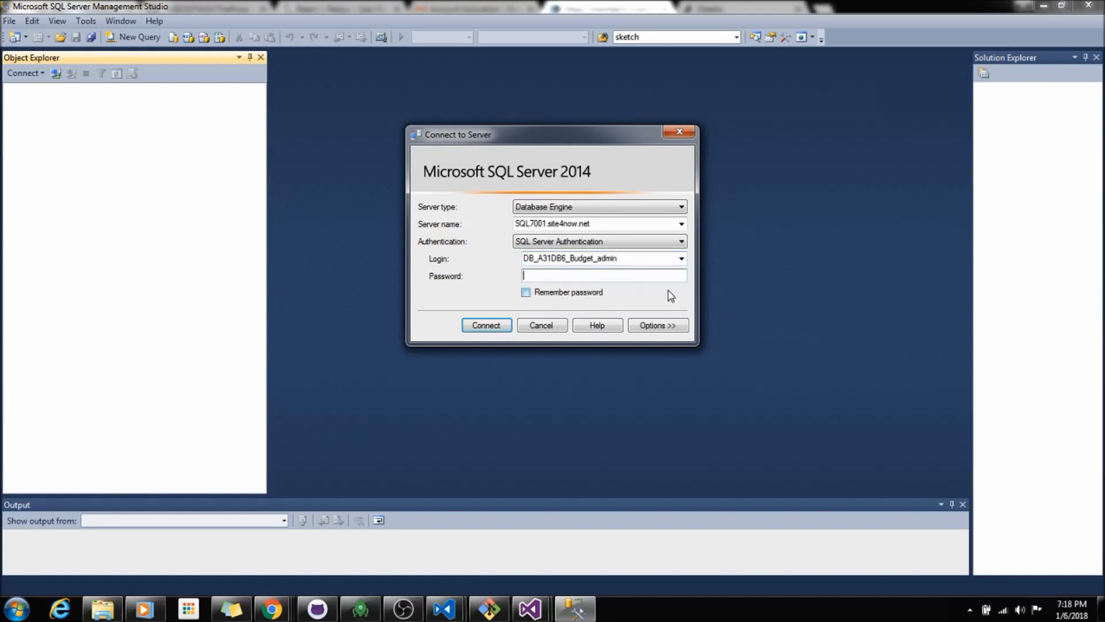
type("*")
left_click(485, 325)
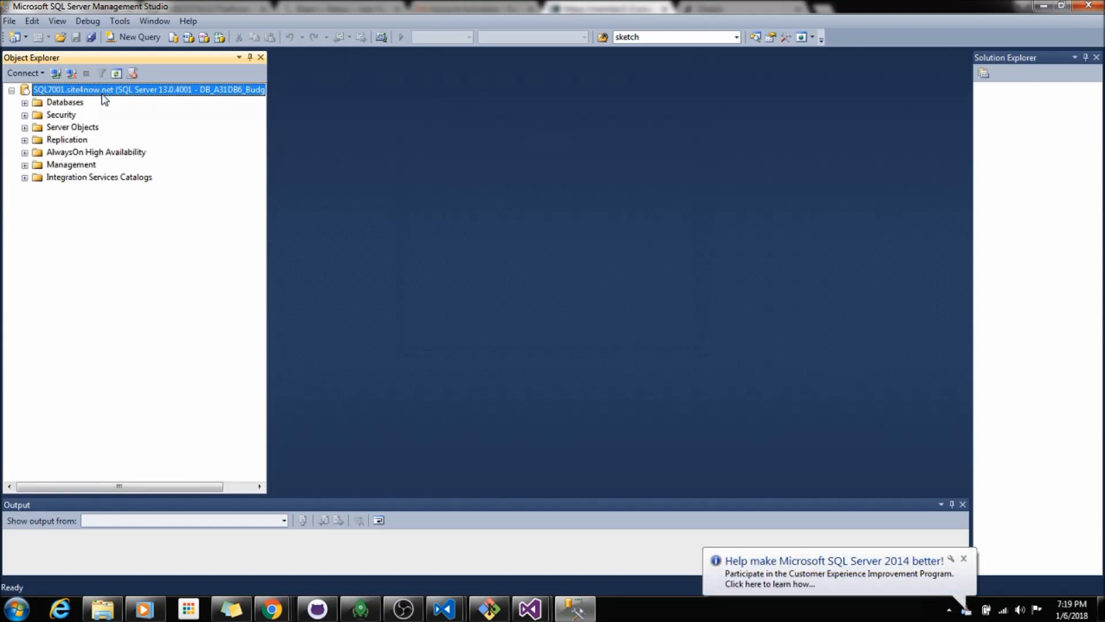
- Expand the server's databases and look through the tables of the Budget database
double_click(67, 102)
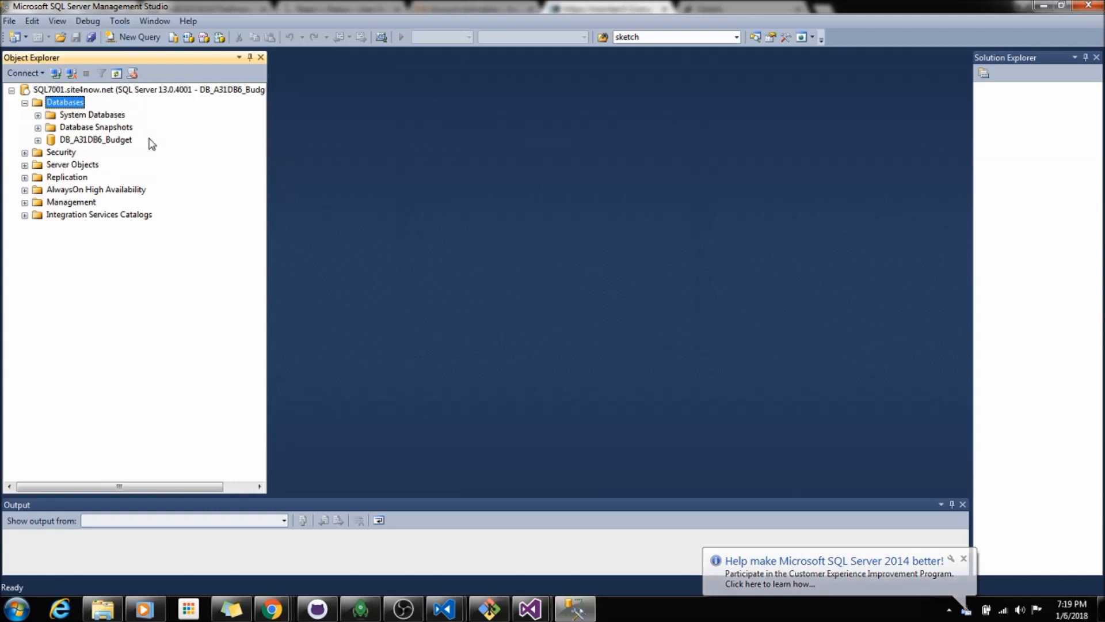
double_click(89, 140)
left_click(51, 164)
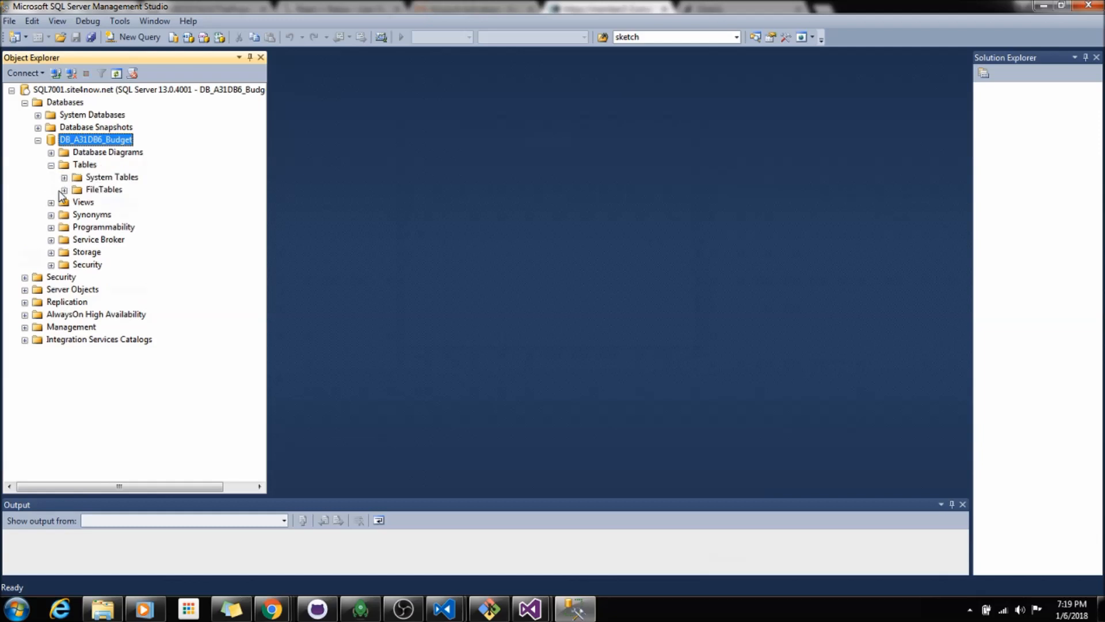
left_click(51, 165)
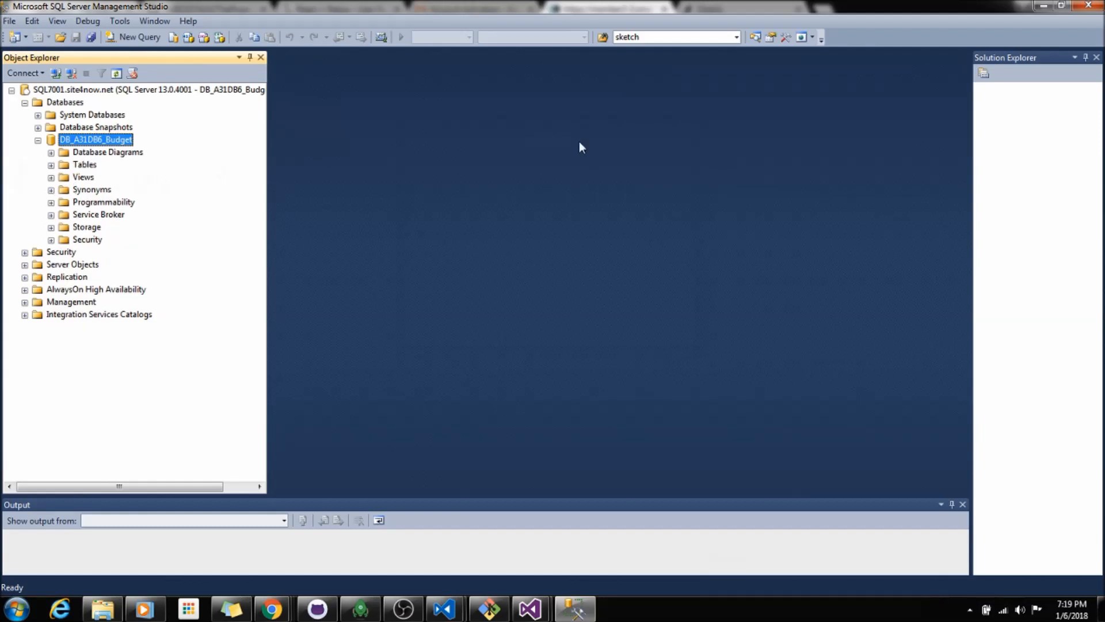
- Switch to the BudgetYou project in Visual Studio and examine the AzureConnection and Budget connection strings in Web.config
left_click(1038, 7)
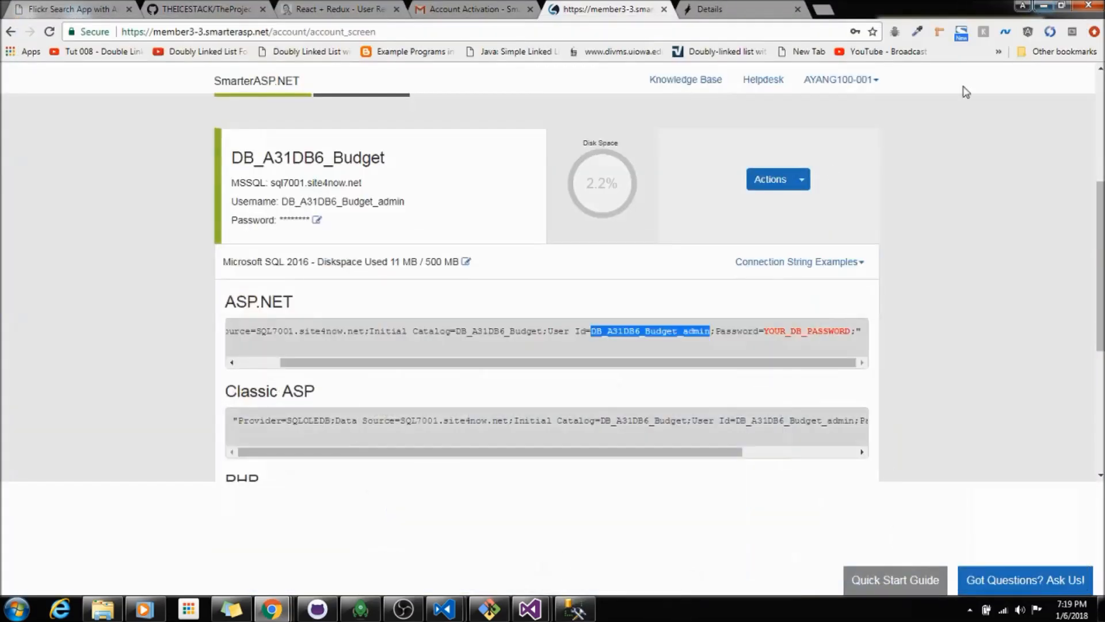
left_click(306, 339)
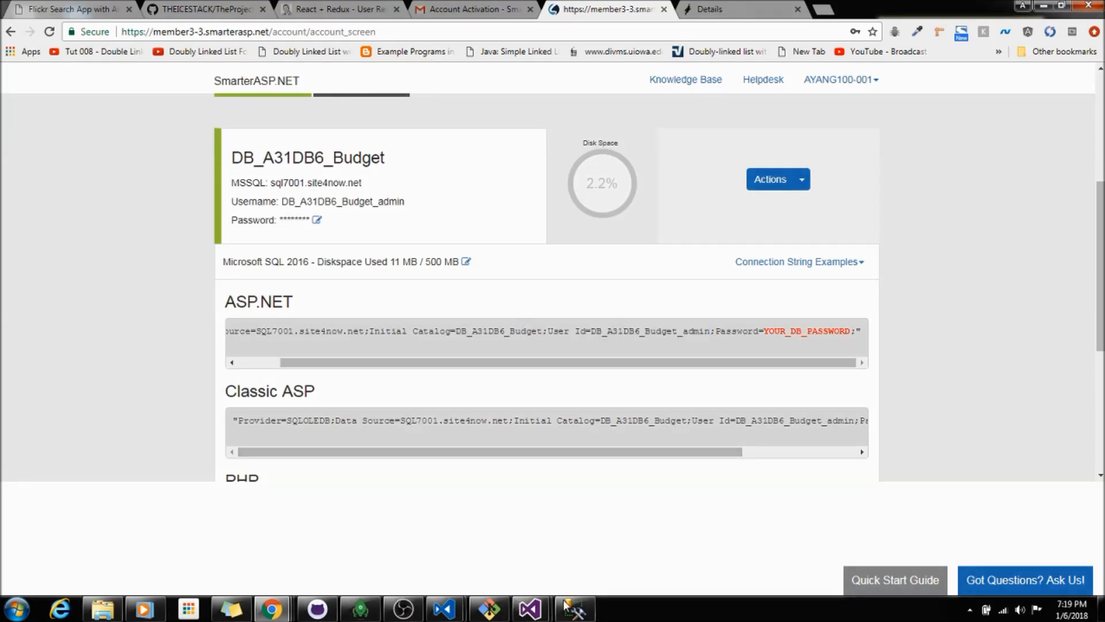
mouse_move(531, 609)
left_click(555, 574)
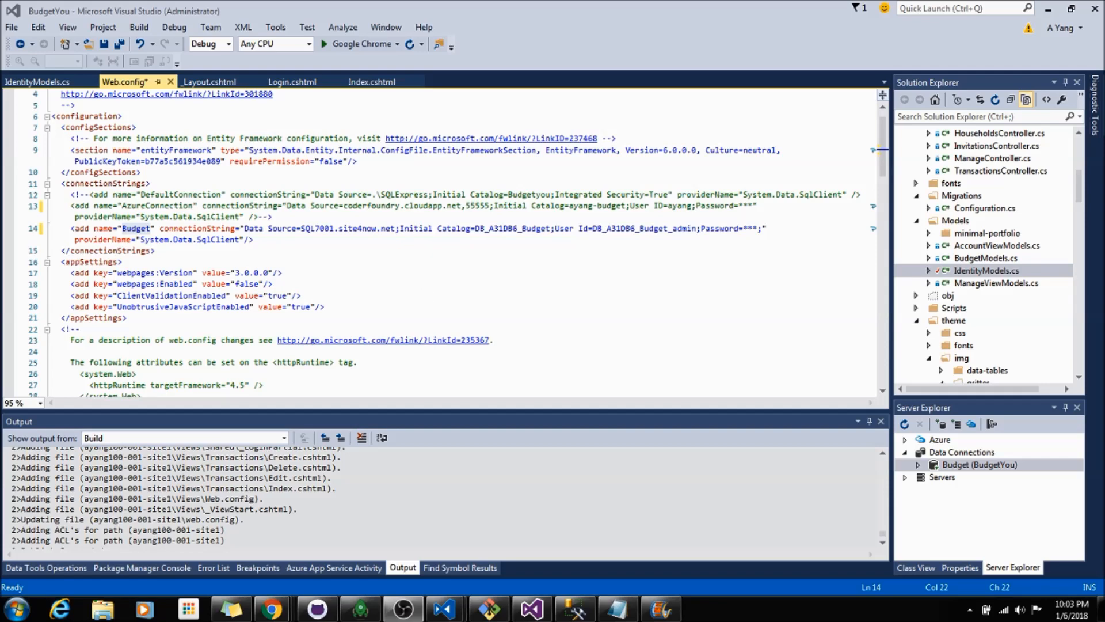
left_click_drag(1079, 186, 1079, 355)
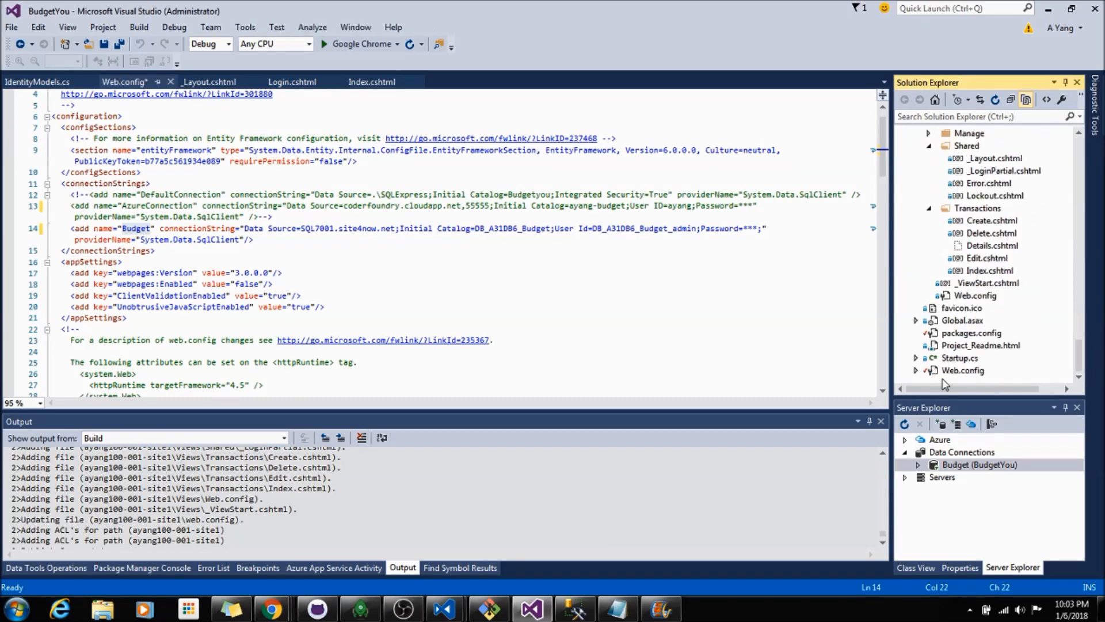
left_click(260, 232)
left_click(126, 217)
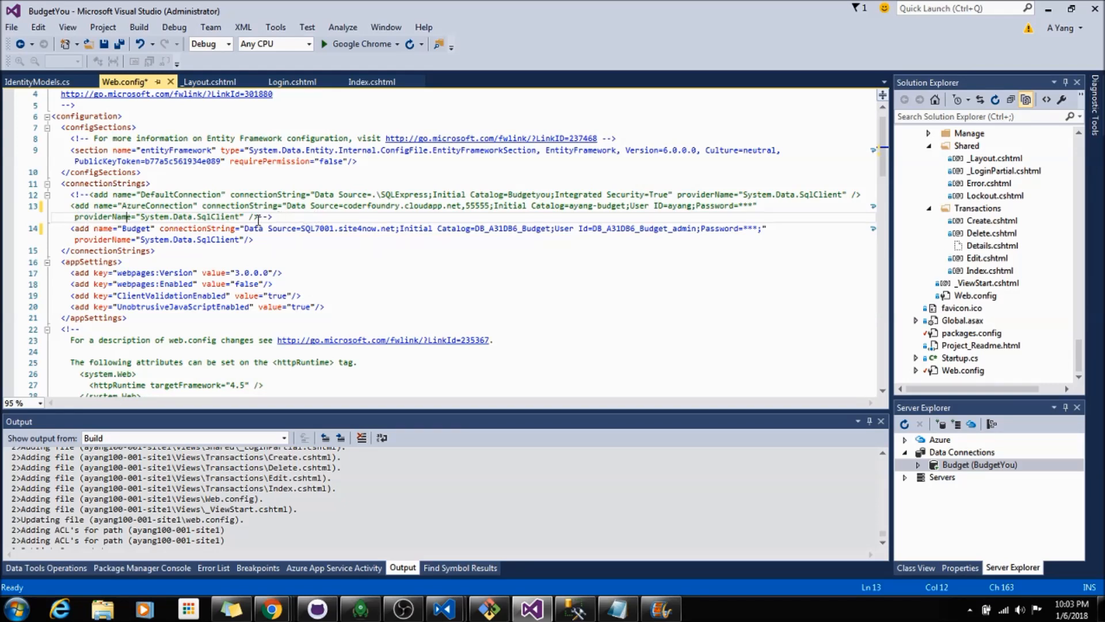
left_click_drag(292, 215, 71, 205)
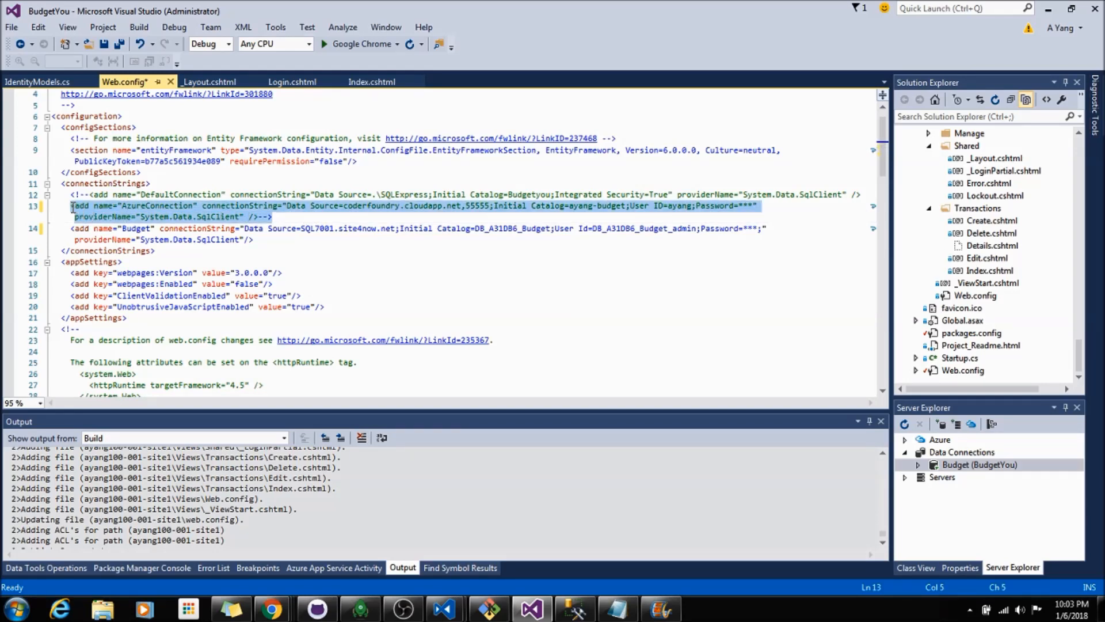
left_click(288, 228)
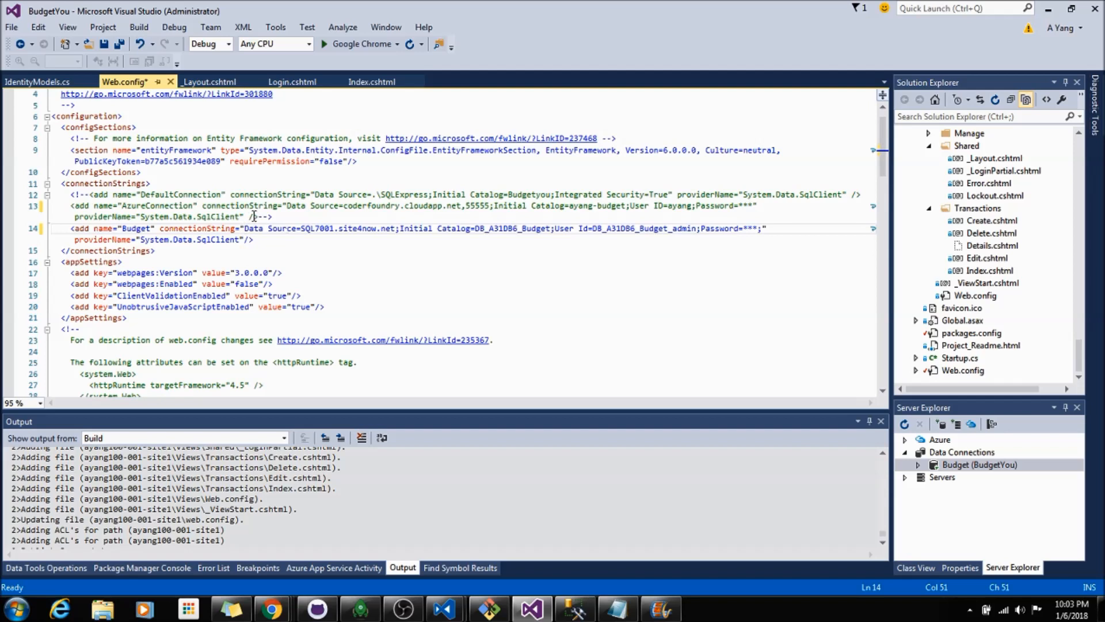
left_click_drag(258, 218, 77, 208)
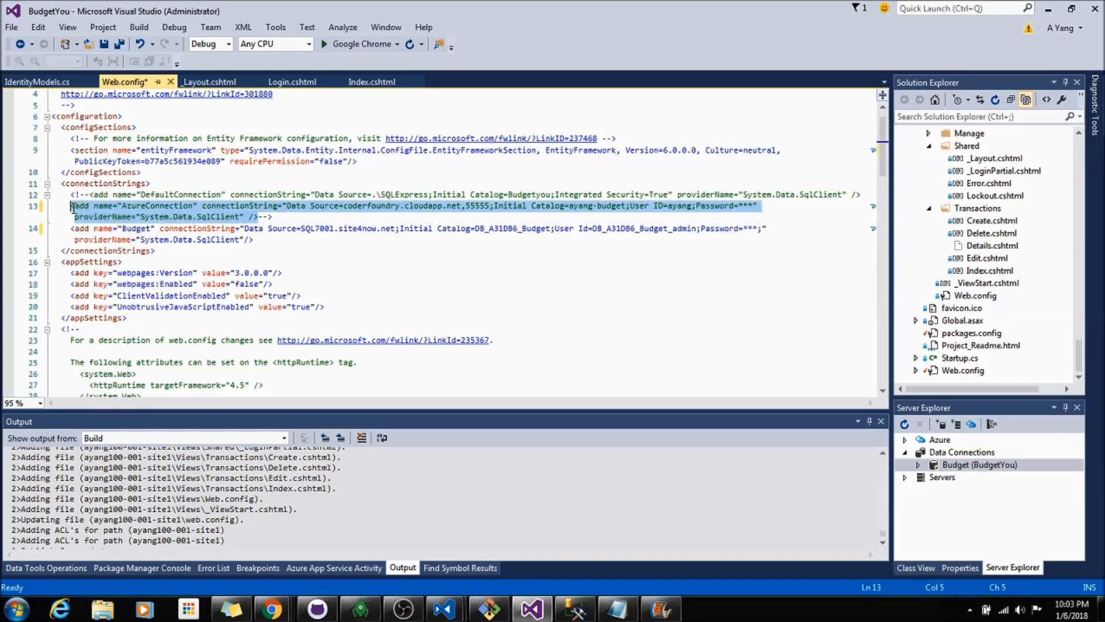
left_click(351, 238)
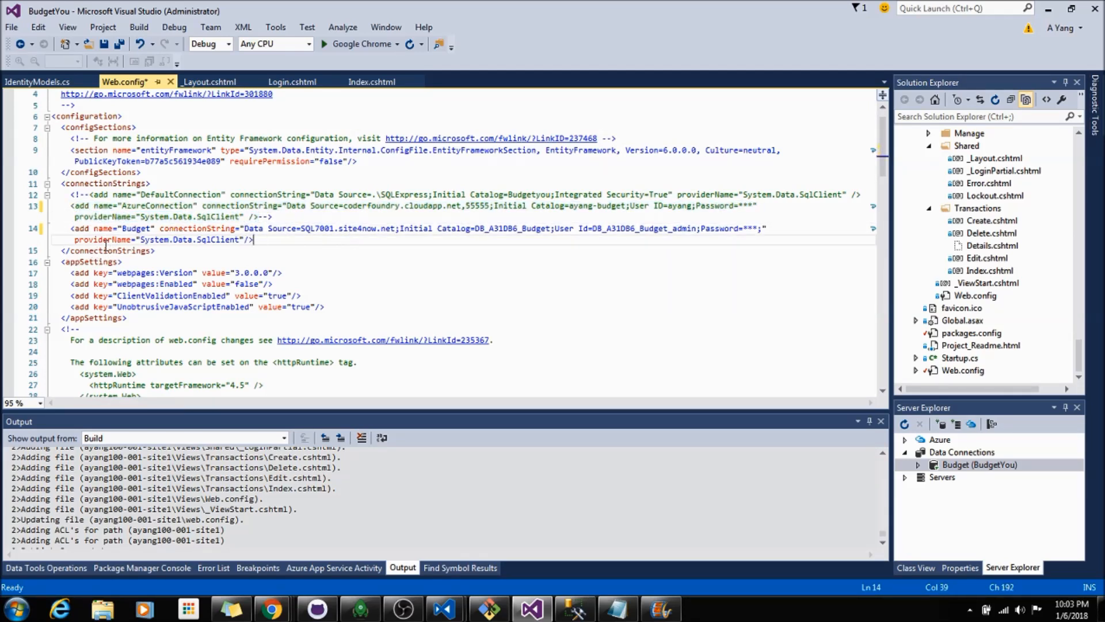
left_click_drag(70, 228, 397, 234)
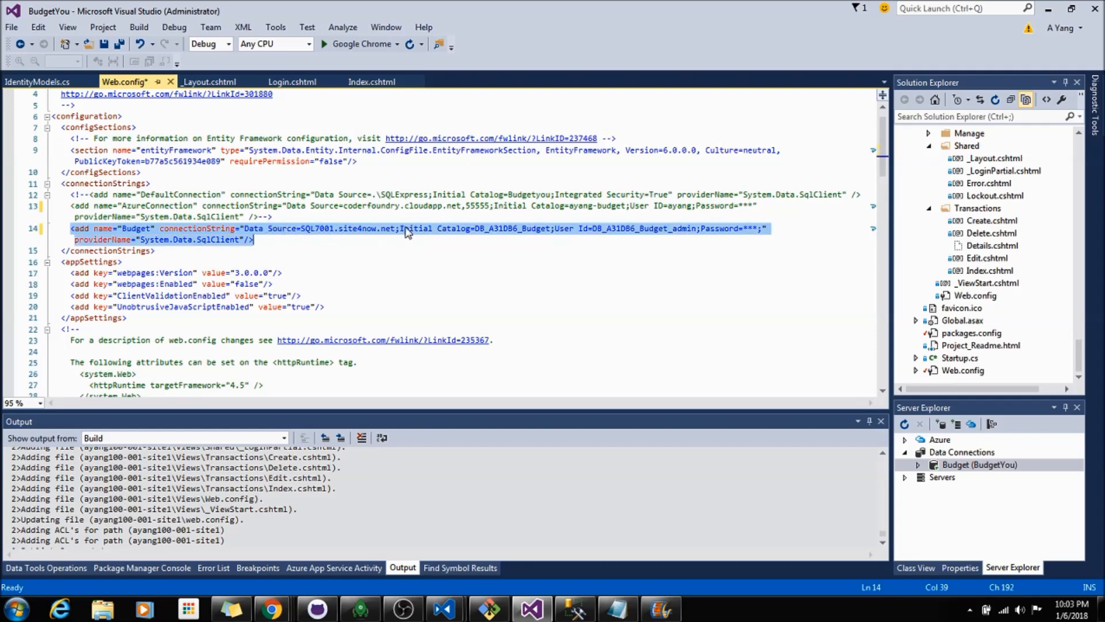
left_click(397, 234)
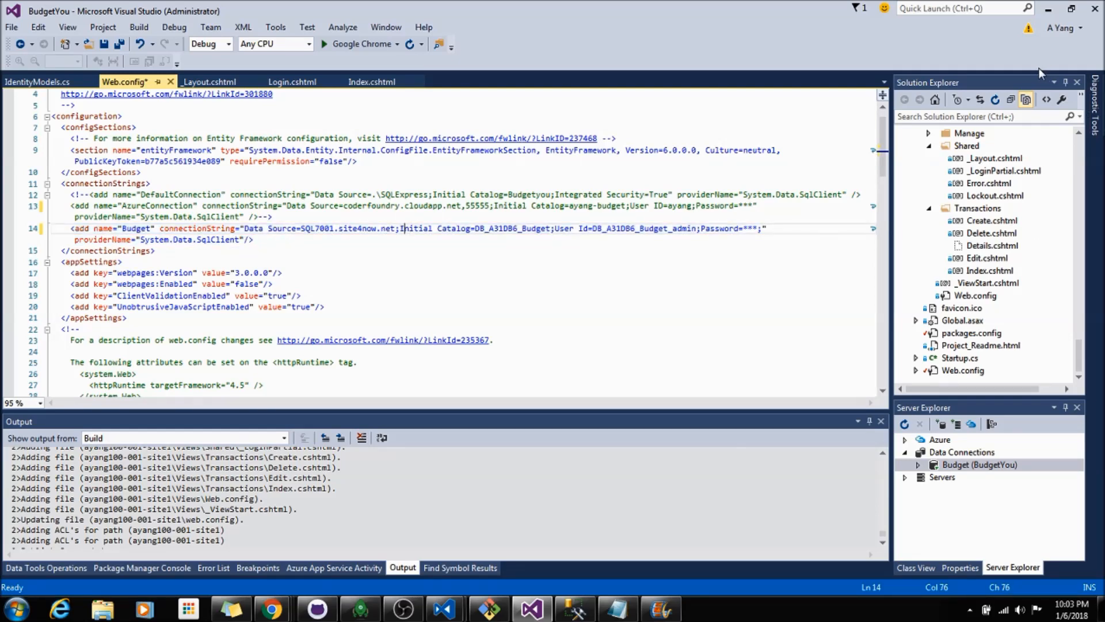
- Switch to the SmarterASP.NET database manager in Chrome and select the Budget database's full ASP.NET connection string
mouse_move(271, 609)
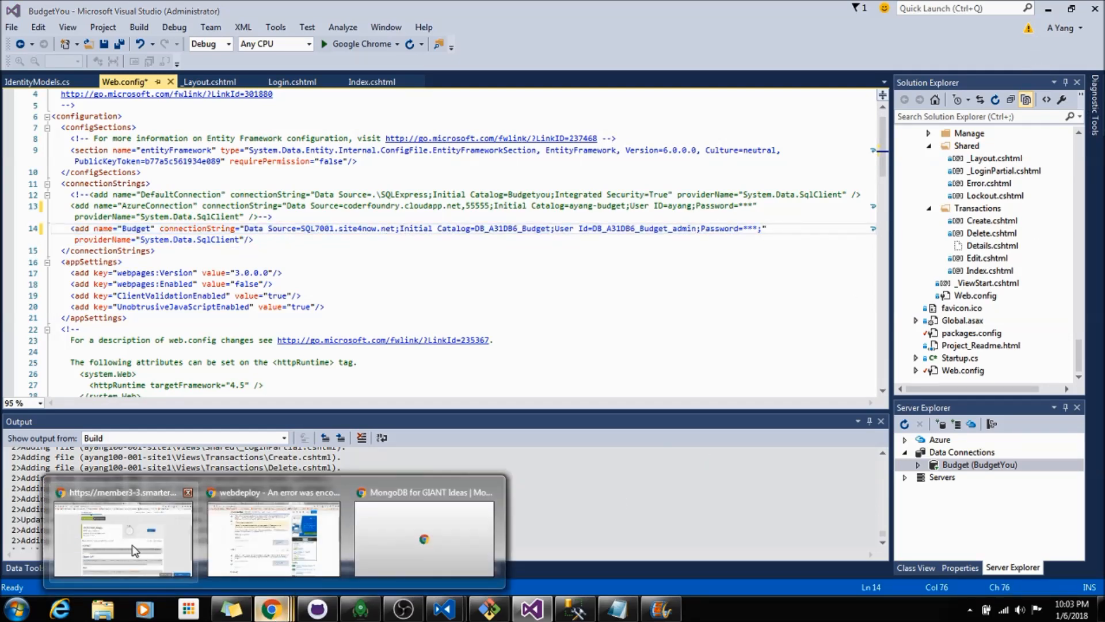
left_click(123, 574)
scroll(407, 501, "up", 4)
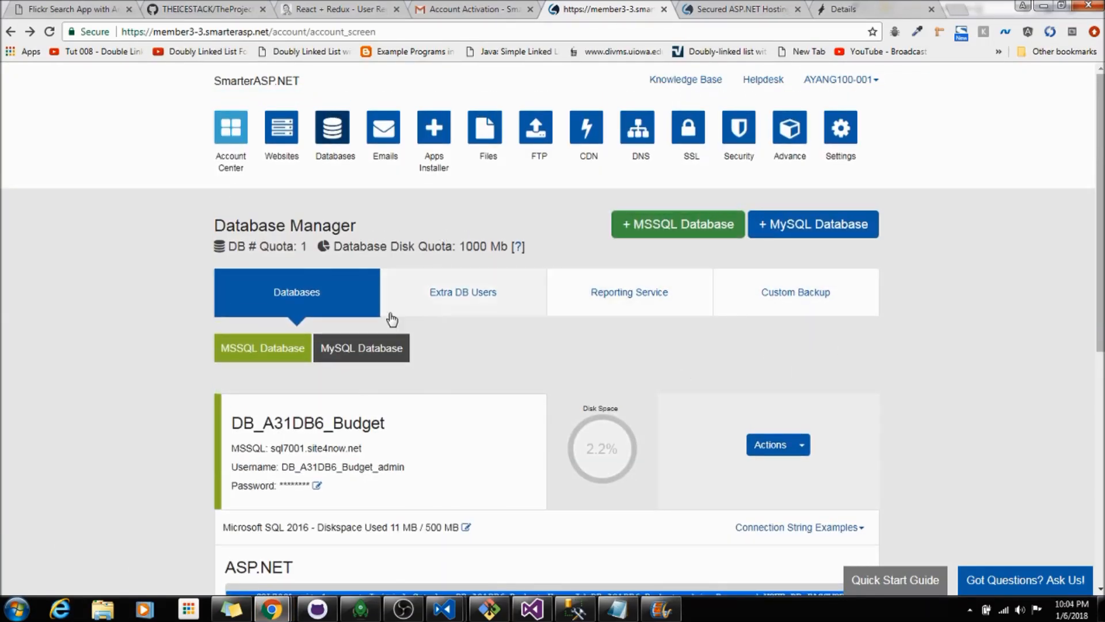
scroll(257, 381, "down", 2)
left_click(771, 389)
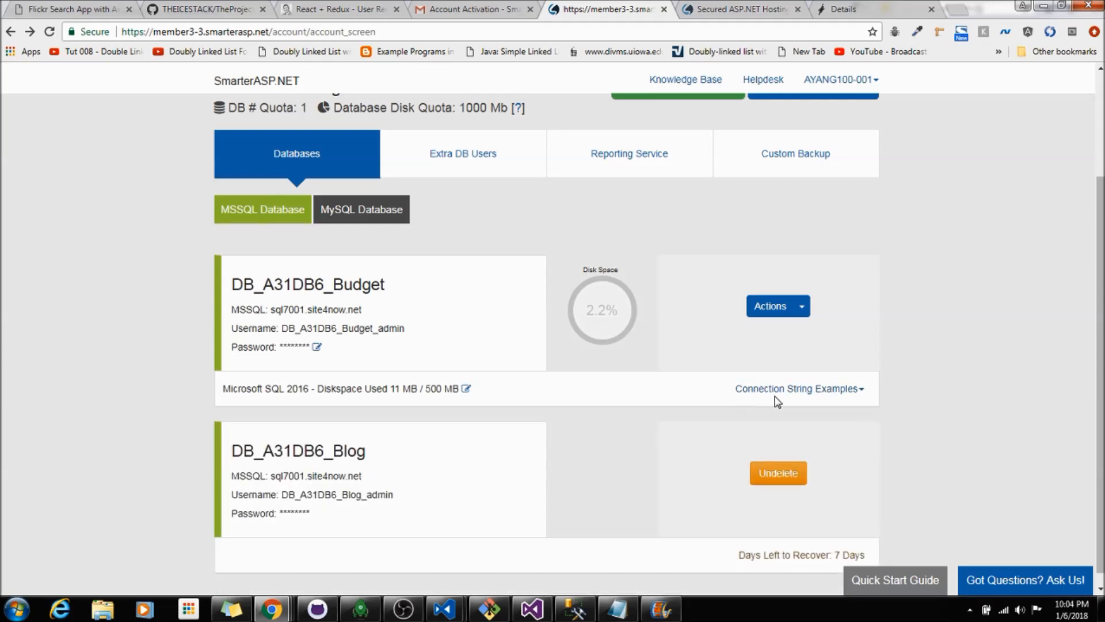
left_click(838, 391)
scroll(464, 427, "down", 1)
left_click_drag(439, 424, 357, 429)
left_click_drag(241, 390, 870, 395)
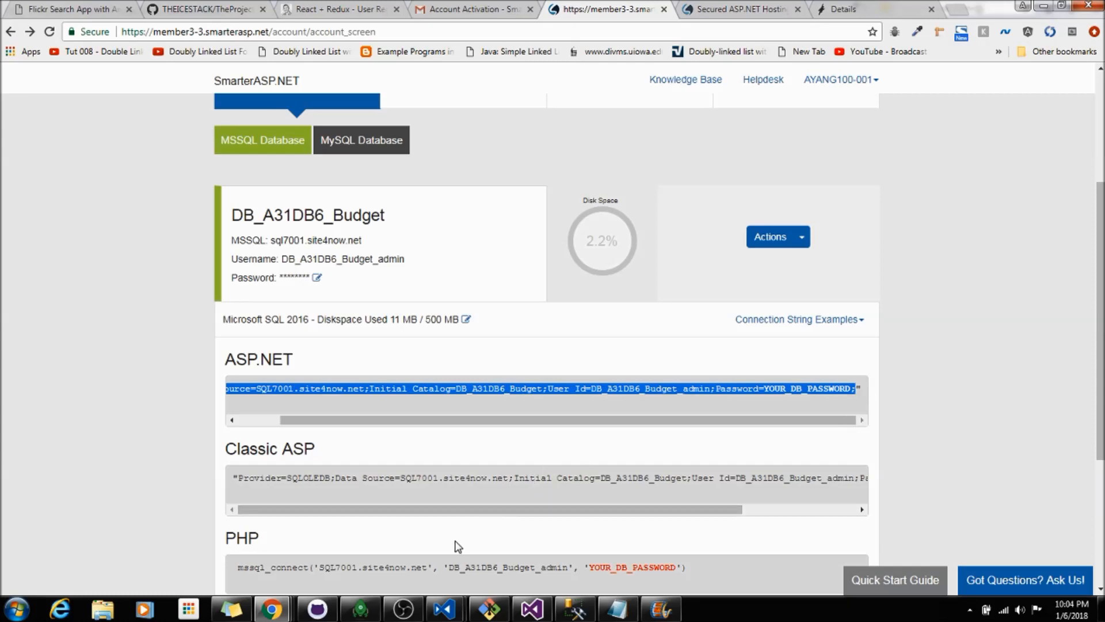
- Switch to Visual Studio and examine the Budget connection string's name, data source and password part in Web.config
left_click(532, 609)
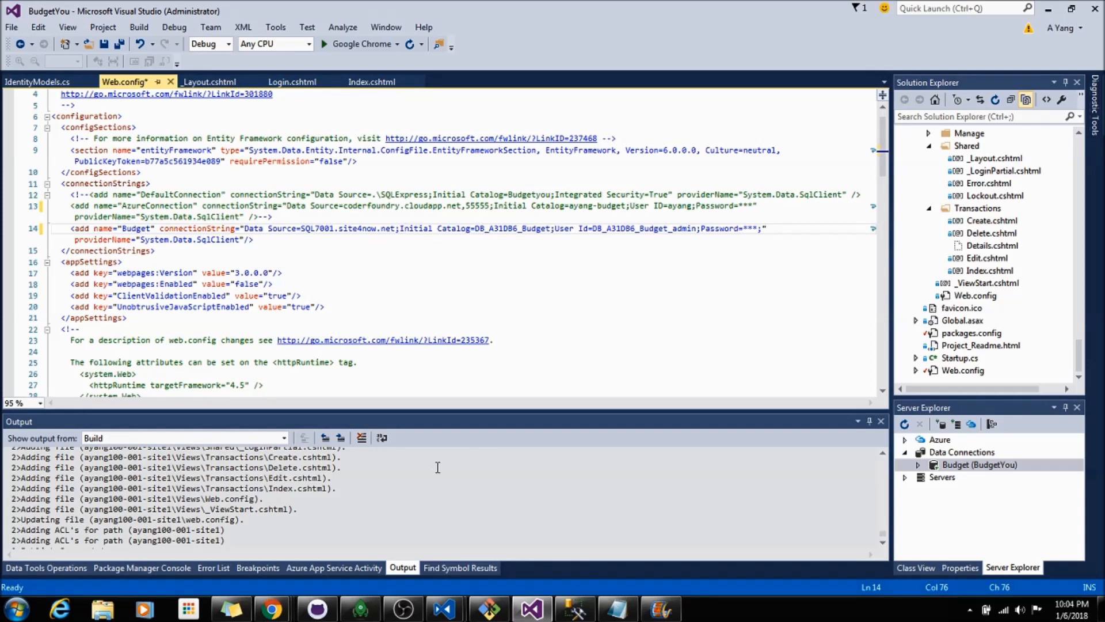
left_click(364, 253)
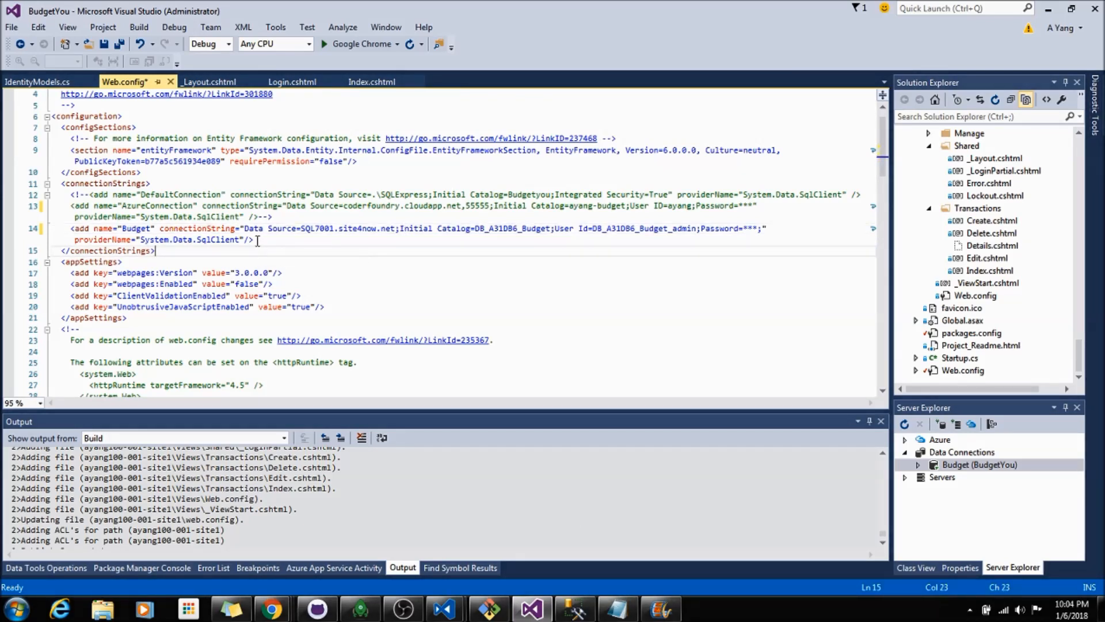
left_click_drag(246, 228, 765, 229)
left_click(765, 239)
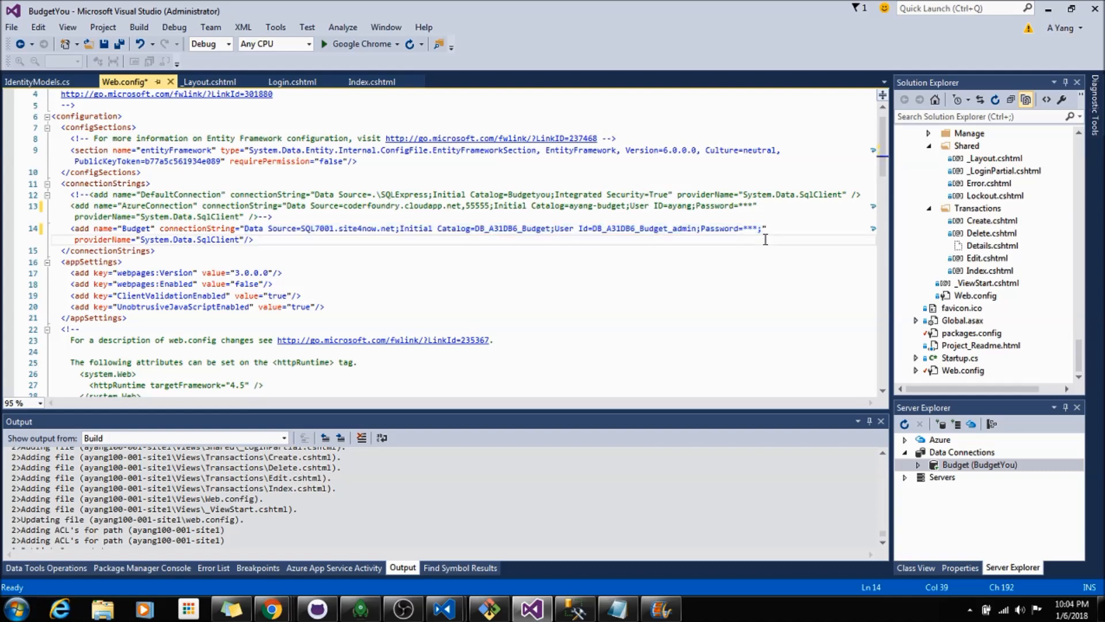
left_click_drag(744, 229, 757, 230)
left_click(298, 244)
double_click(140, 228)
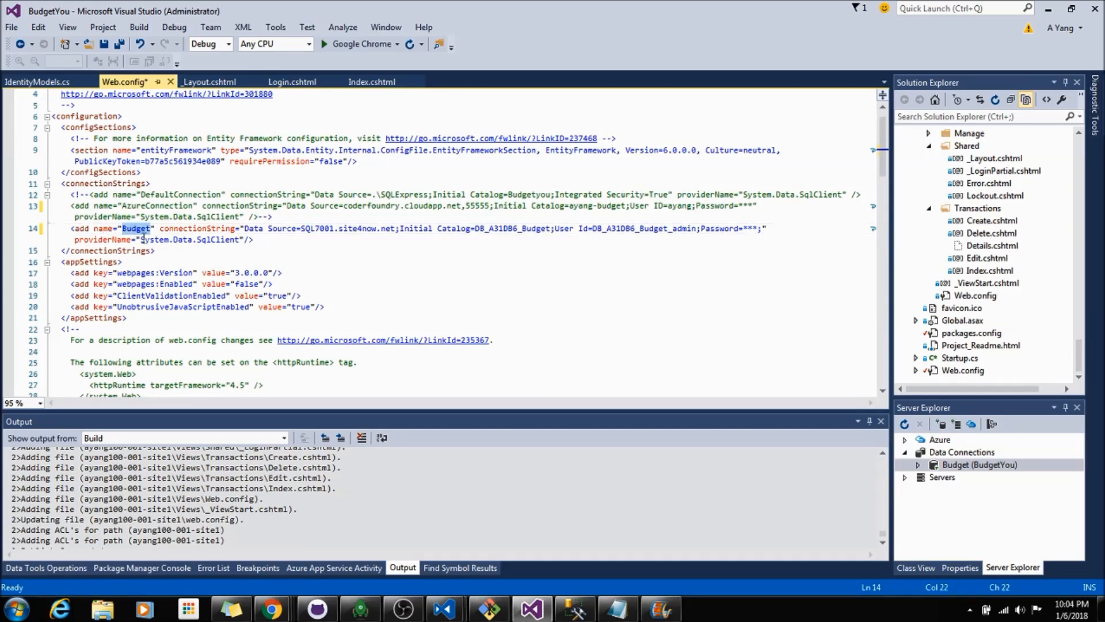
key("End")
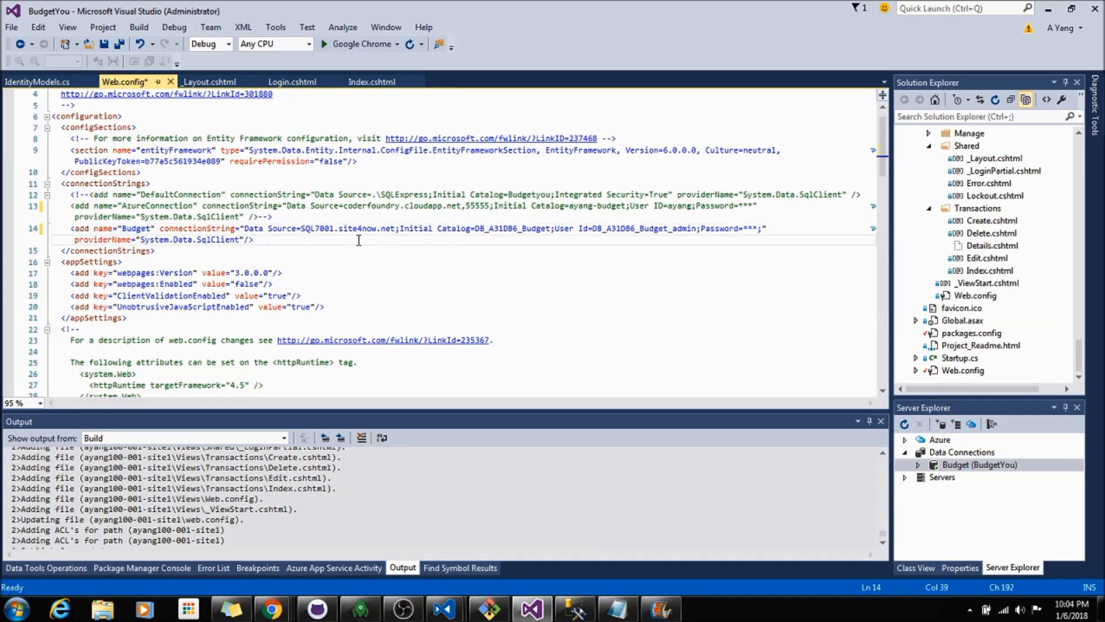
double_click(145, 229)
left_click(232, 229)
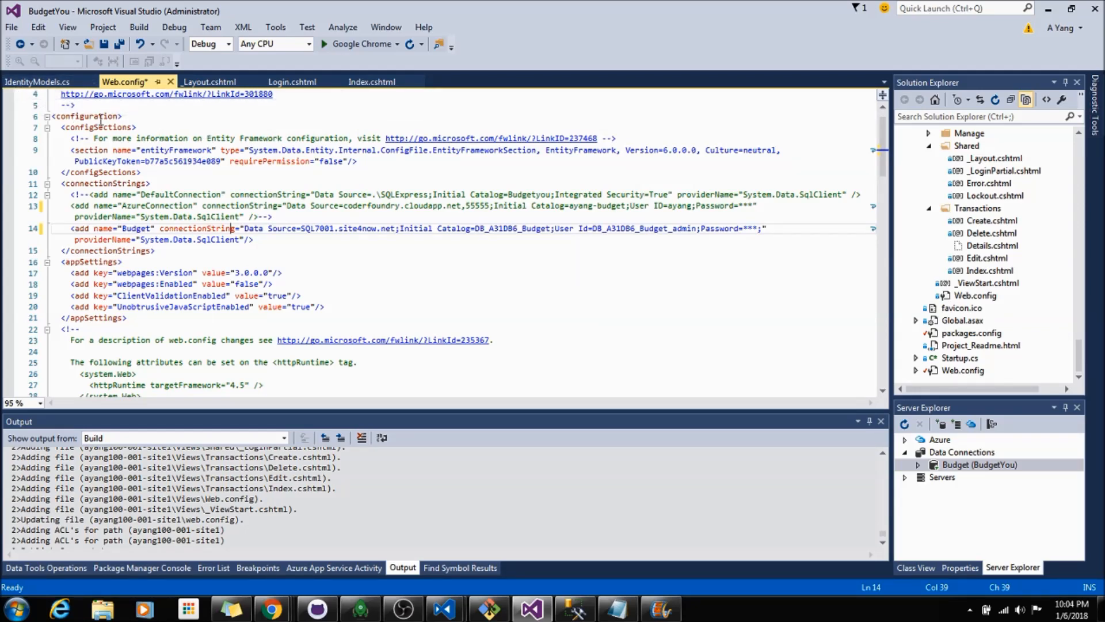
- Open IdentityModels.cs and check the Budget connection name passed to the ApplicationDbContext base constructor
scroll(973, 248, "up", 12)
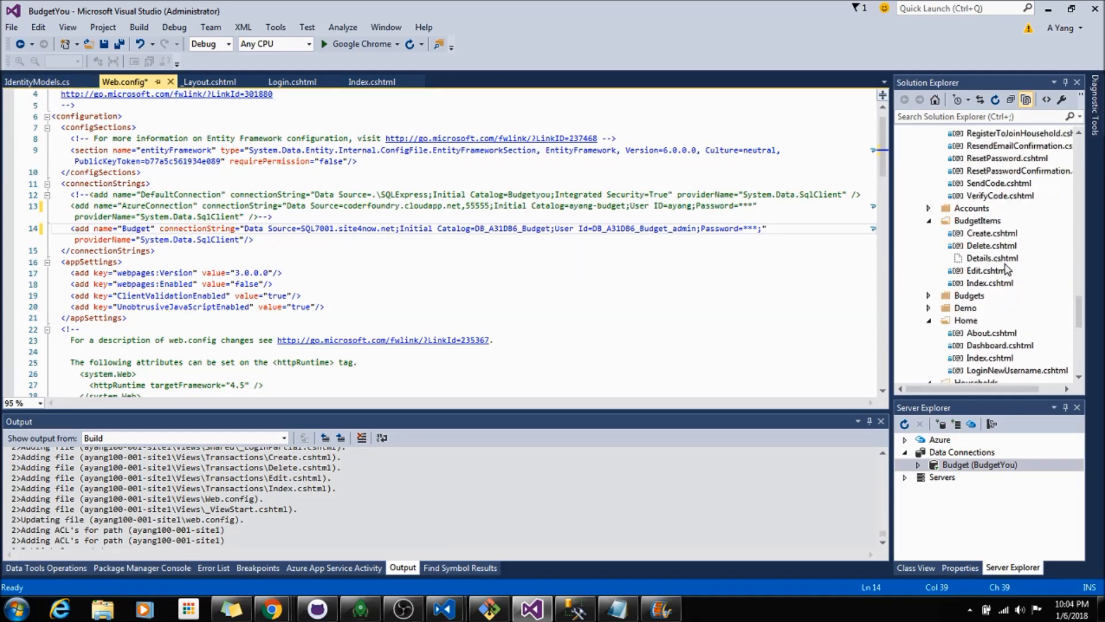
left_click(37, 81)
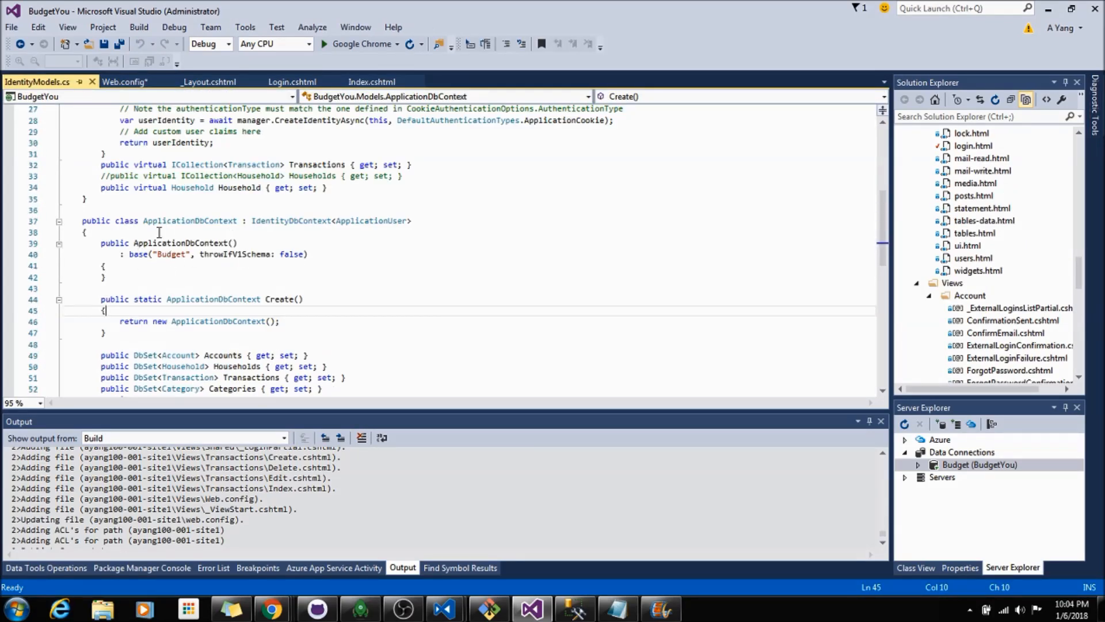
double_click(176, 254)
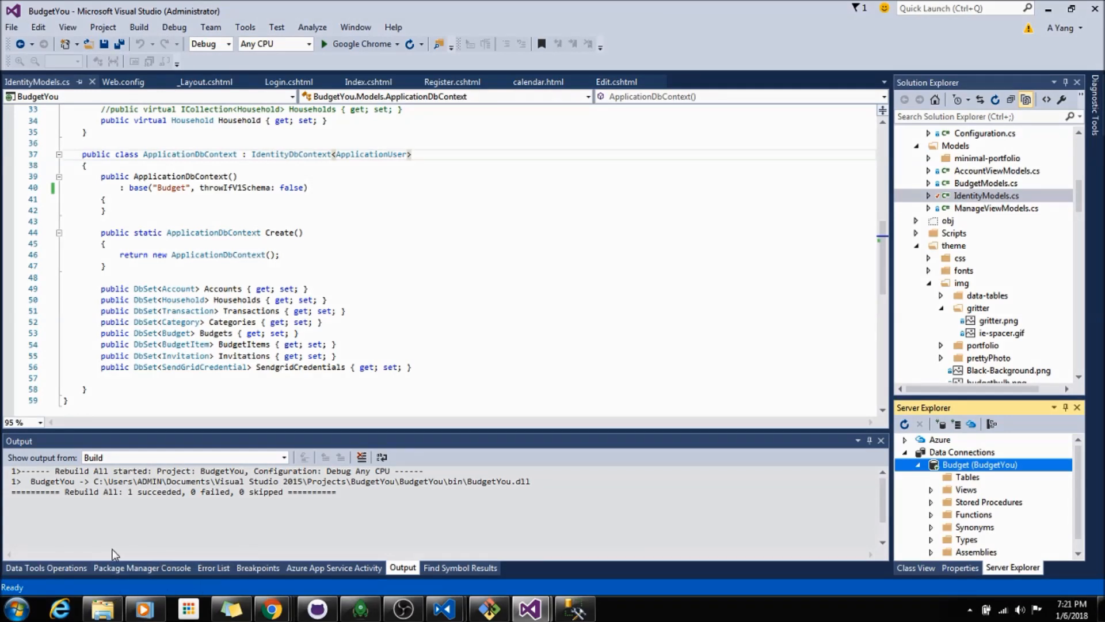
- Run update-database in the Package Manager Console, and refresh the Budget data connection to check its tables
left_click(132, 573)
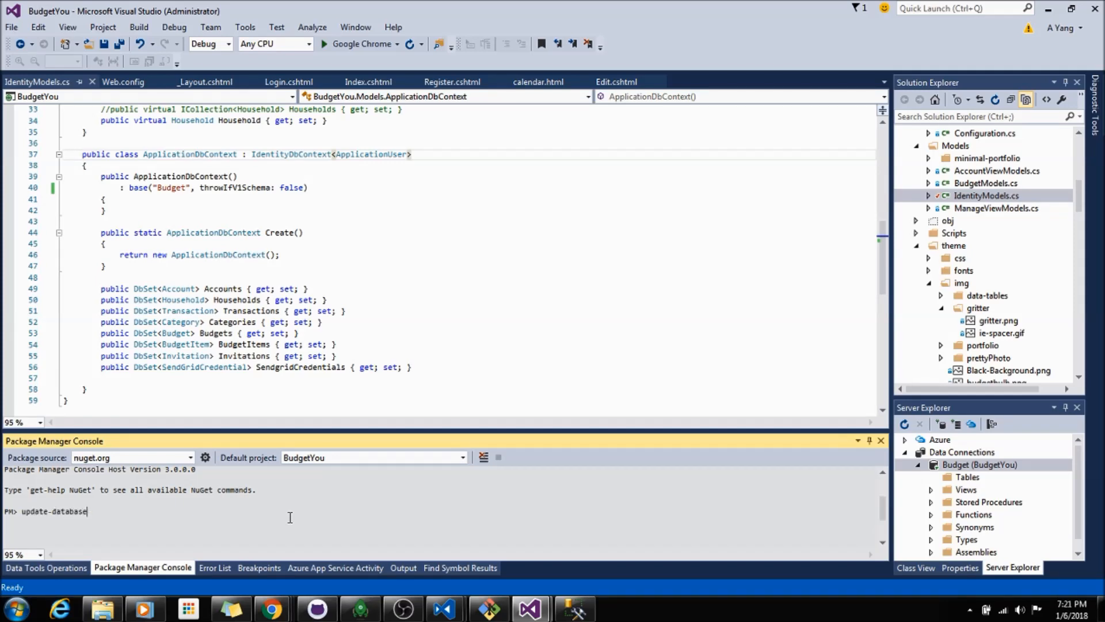
key("Return")
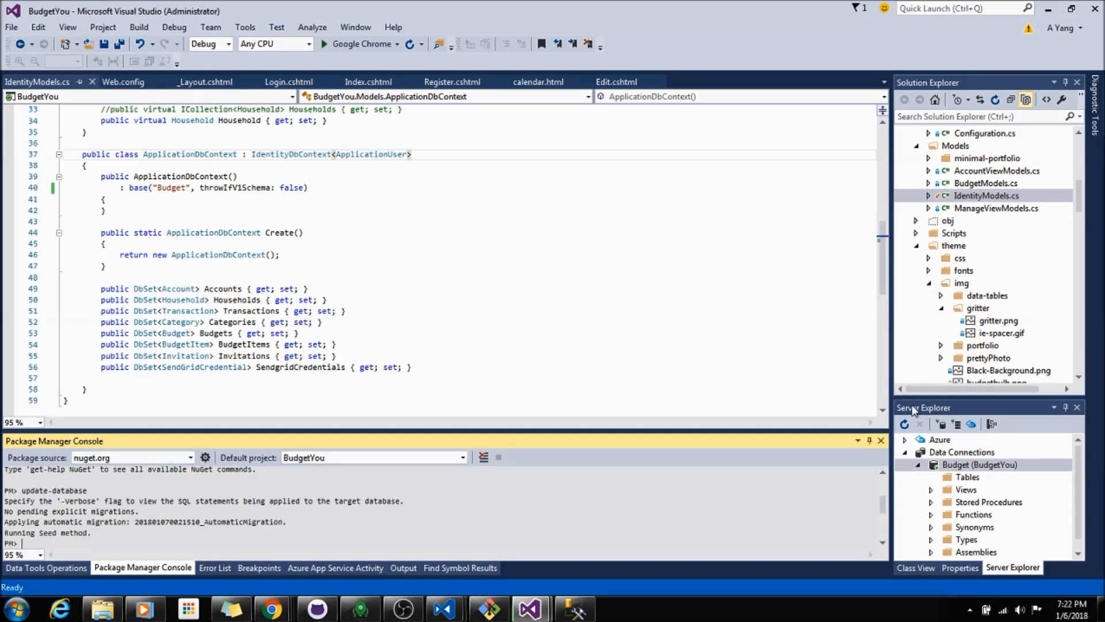
left_click(905, 425)
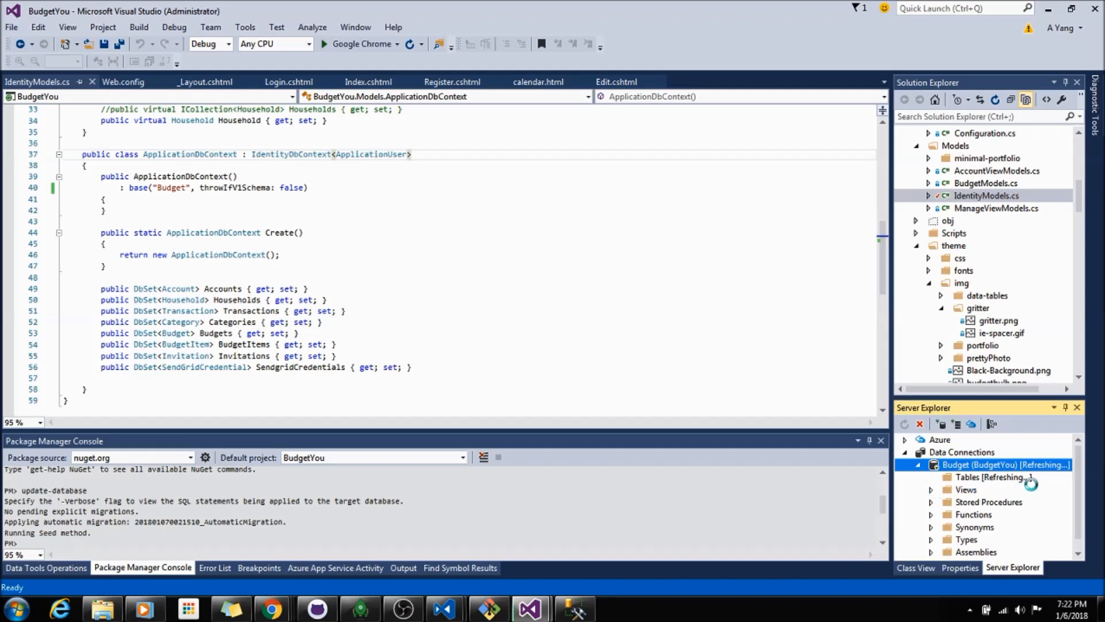
scroll(1036, 510, "down", 5)
scroll(1039, 504, "up", 3)
scroll(1040, 505, "up", 2)
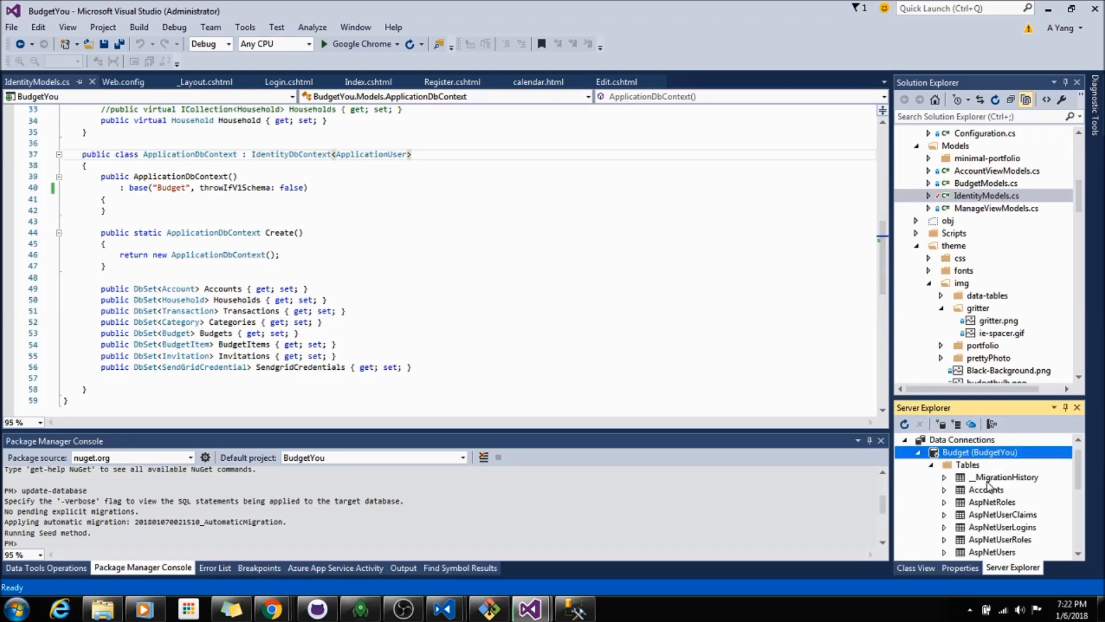
left_click(931, 465)
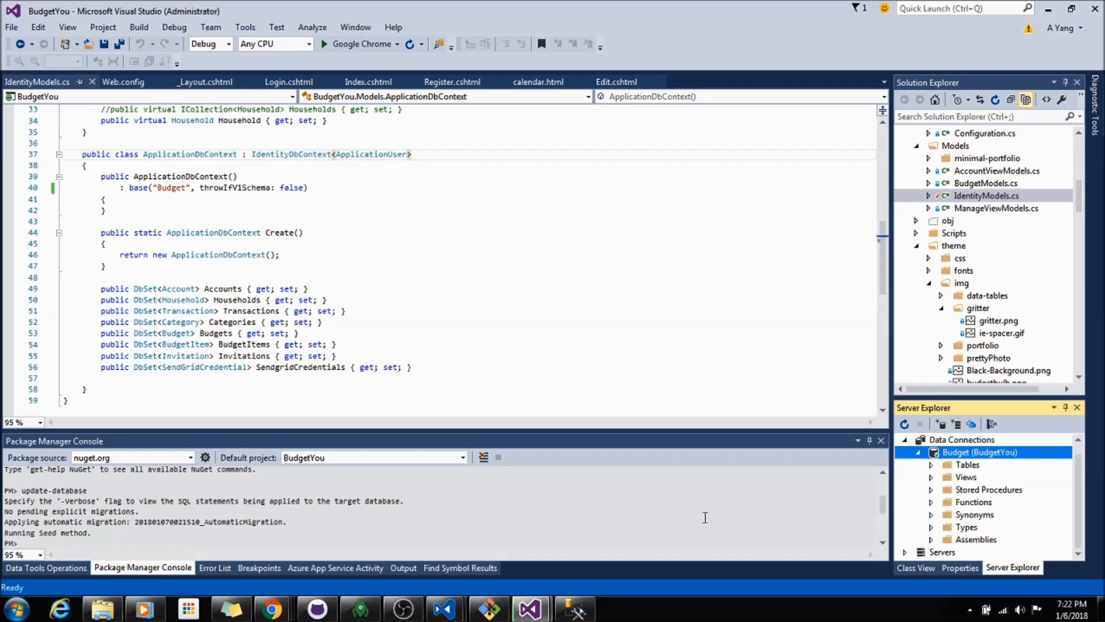
- Switch to SQL Server Management Studio, refresh the server's databases and look through the tables of DB_A31DB6_Budget
left_click(575, 609)
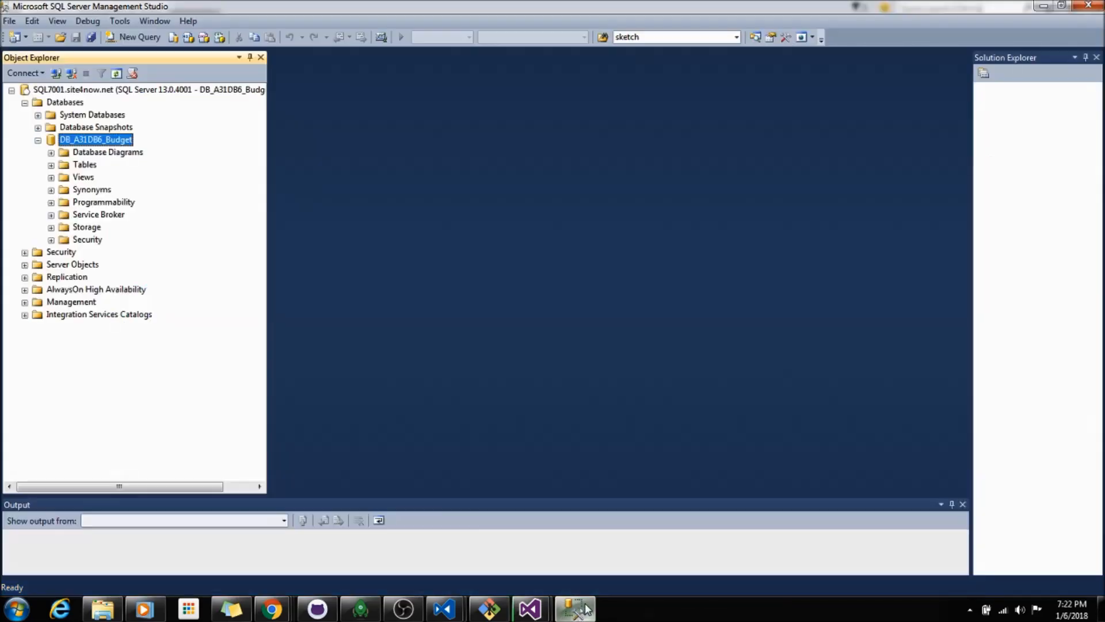
left_click(148, 332)
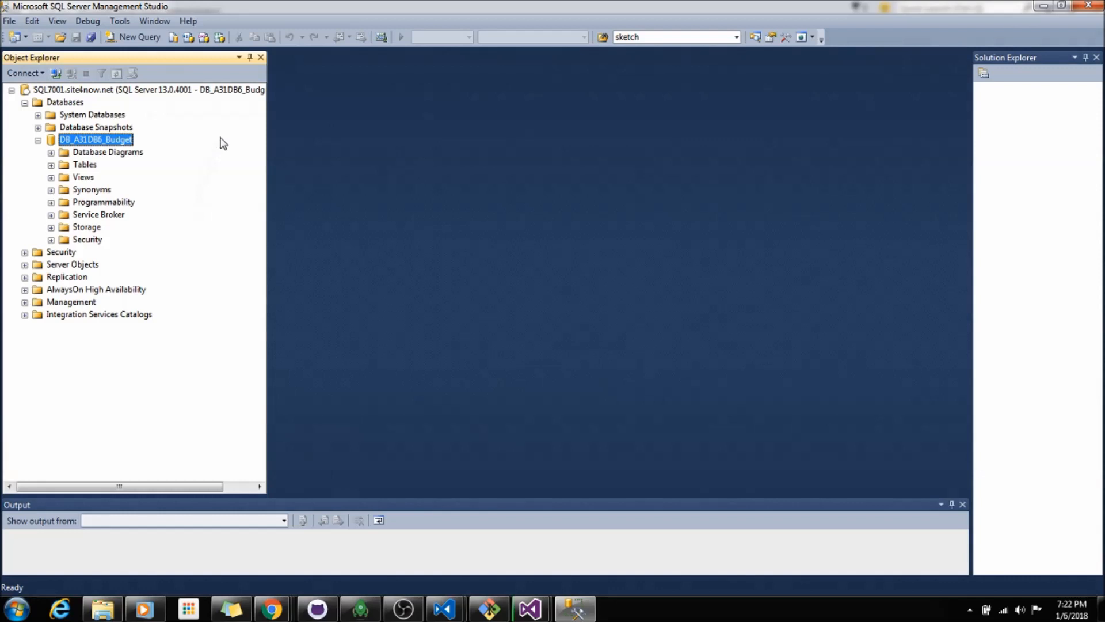
right_click(205, 103)
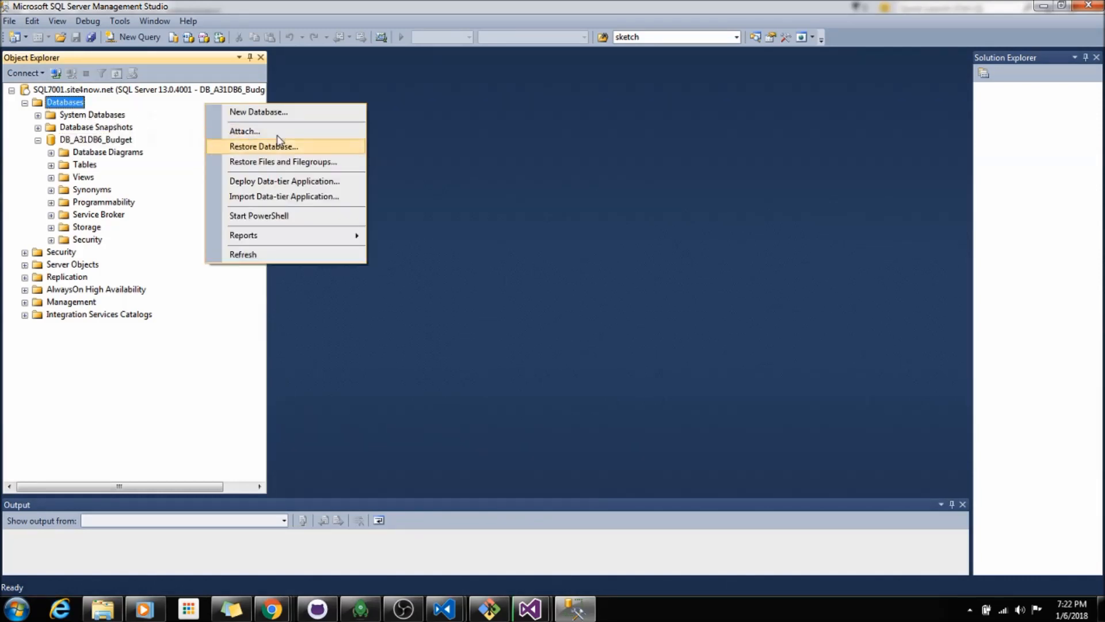
left_click(248, 255)
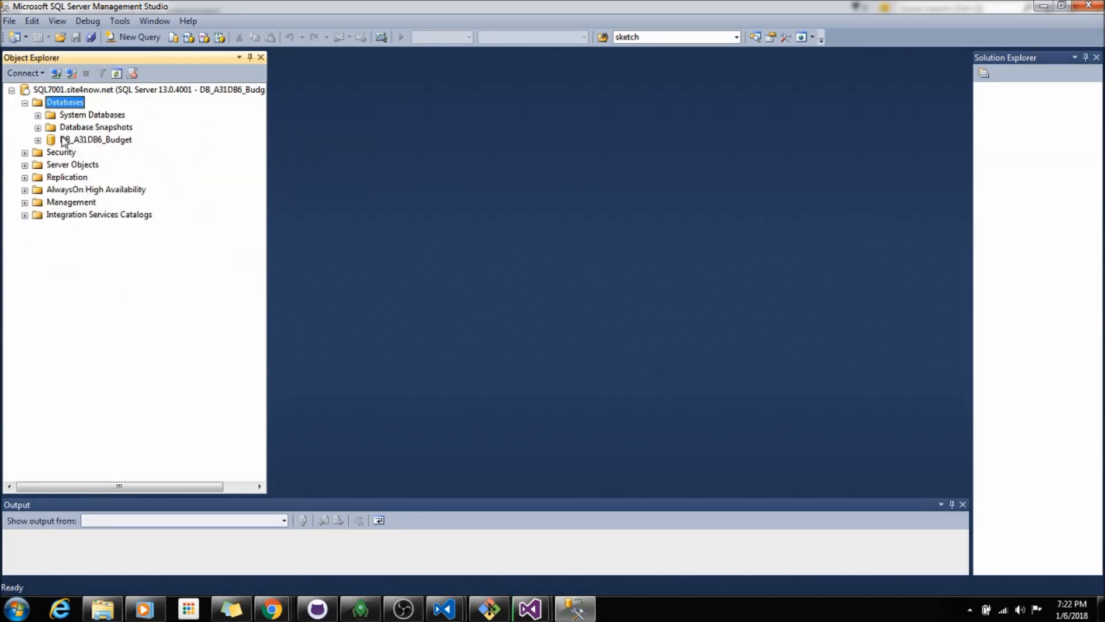
left_click(37, 140)
left_click(50, 165)
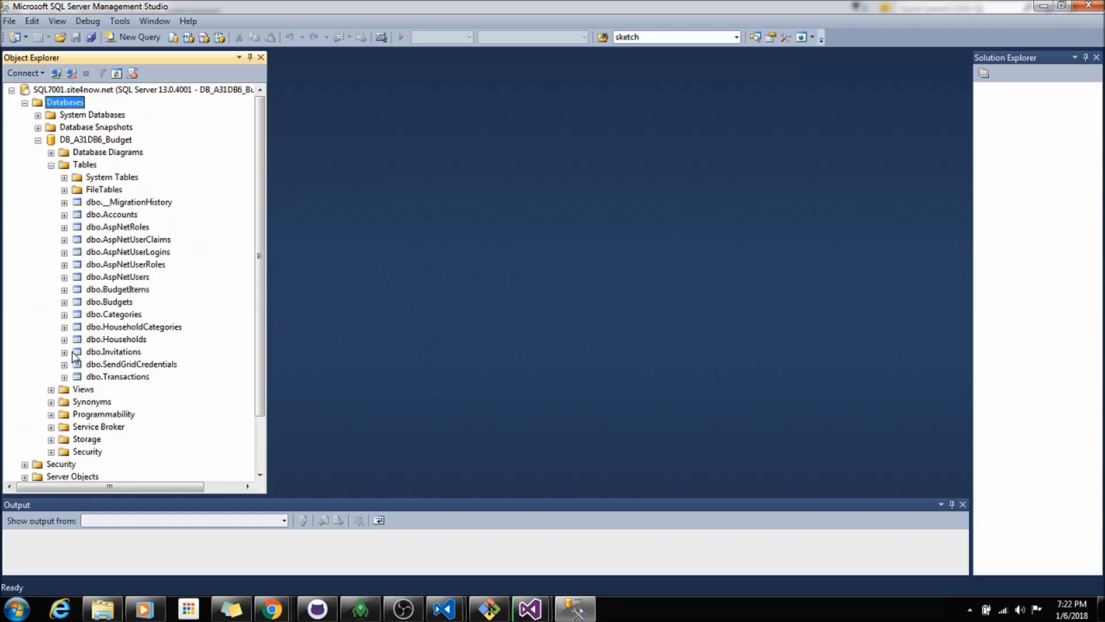
left_click(1044, 6)
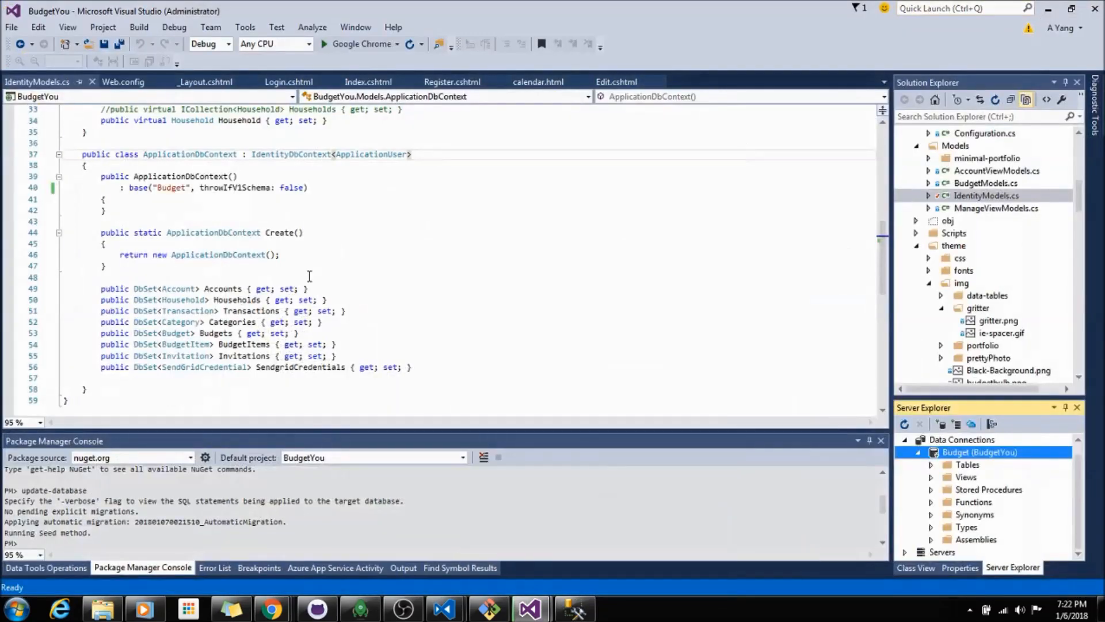
left_click(371, 232)
scroll(382, 179, "up", 1)
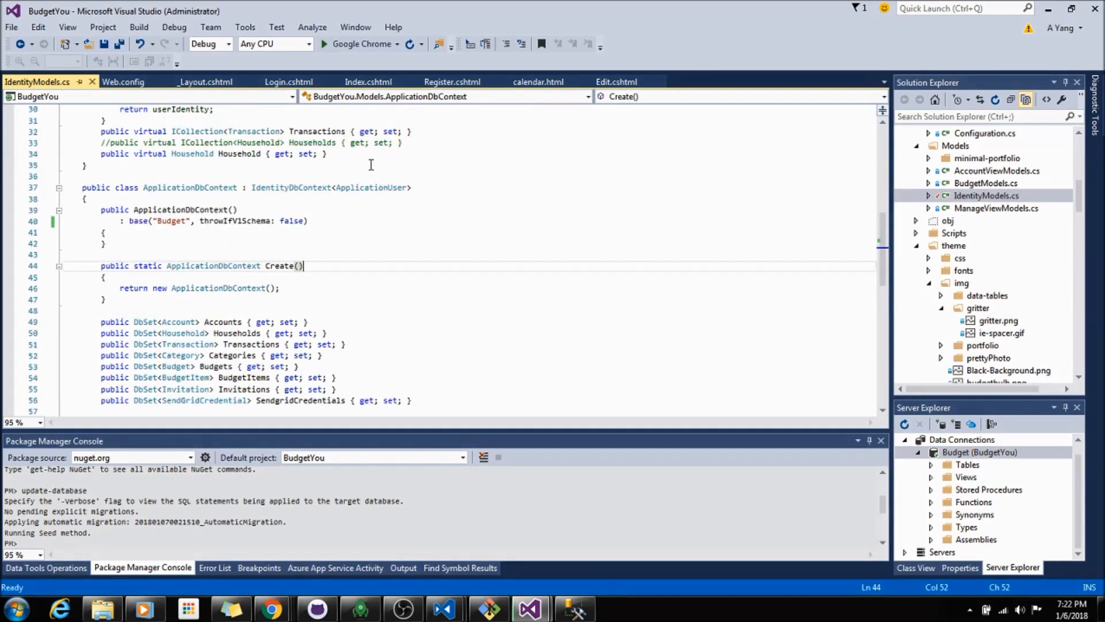
scroll(403, 167, "down", 3)
scroll(443, 172, "up", 1)
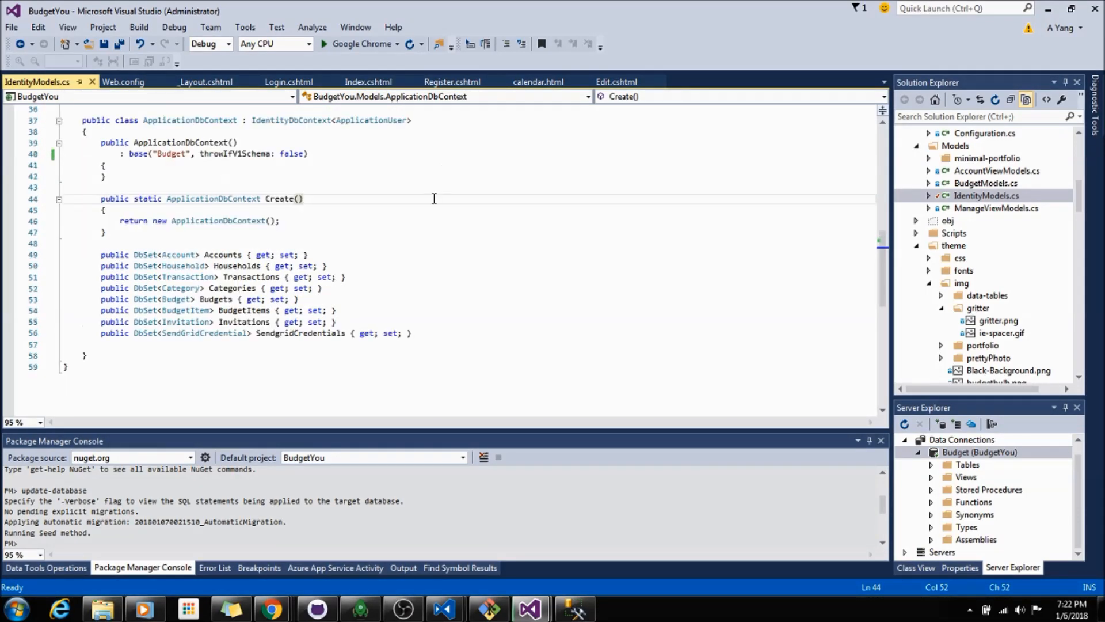
scroll(1030, 218, "up", 10)
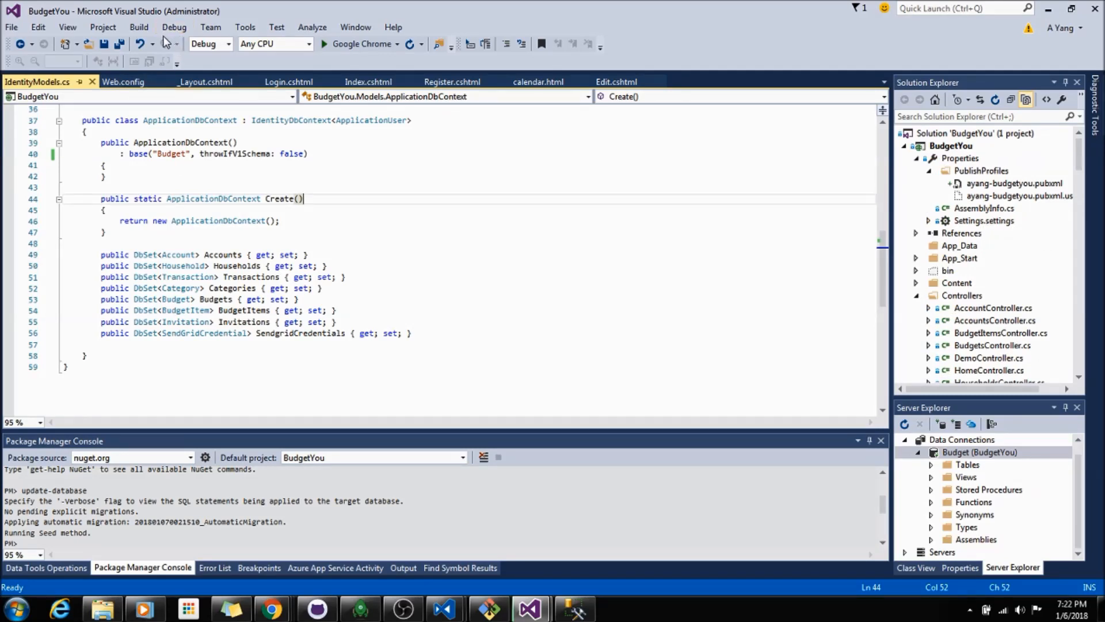
- Start publishing BudgetYou, save the existing publish profile's changes and create a custom profile named budget101
left_click(139, 28)
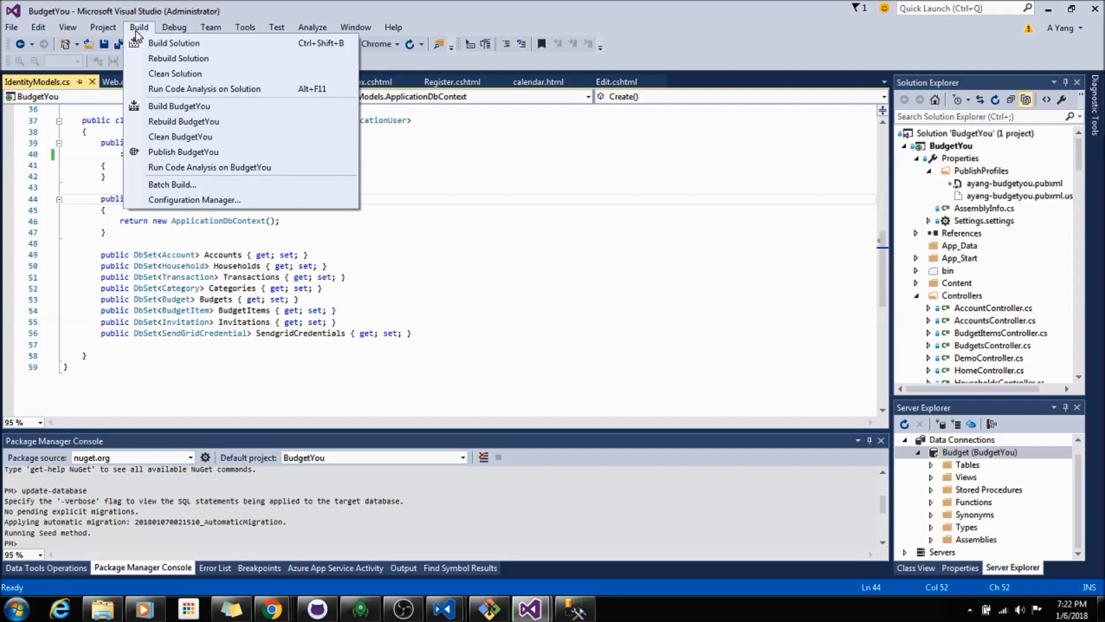
left_click(178, 154)
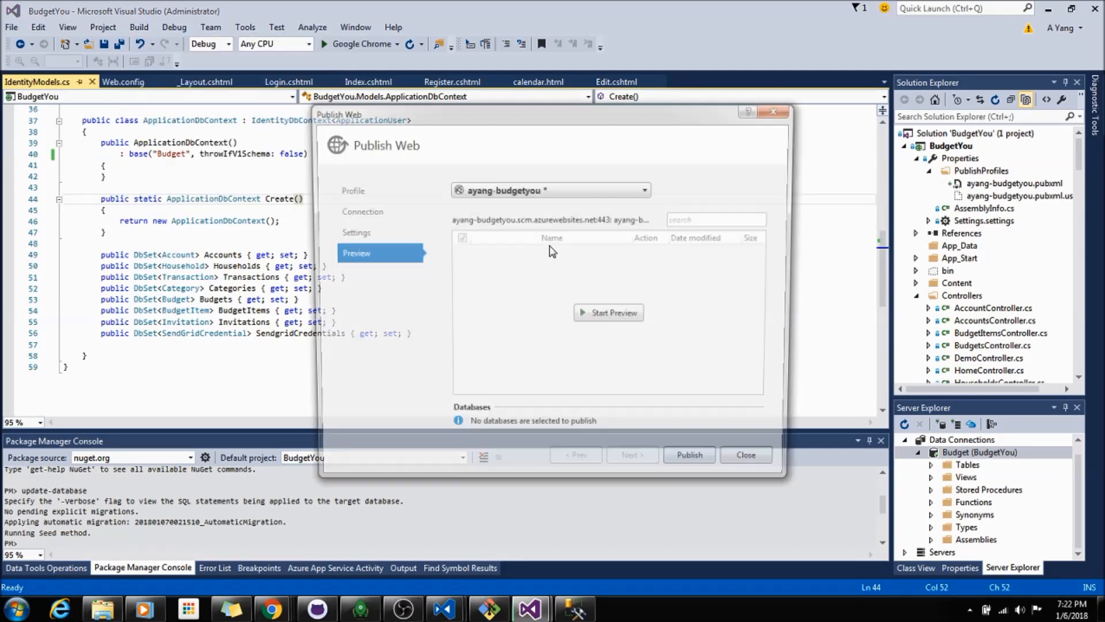
left_click(382, 190)
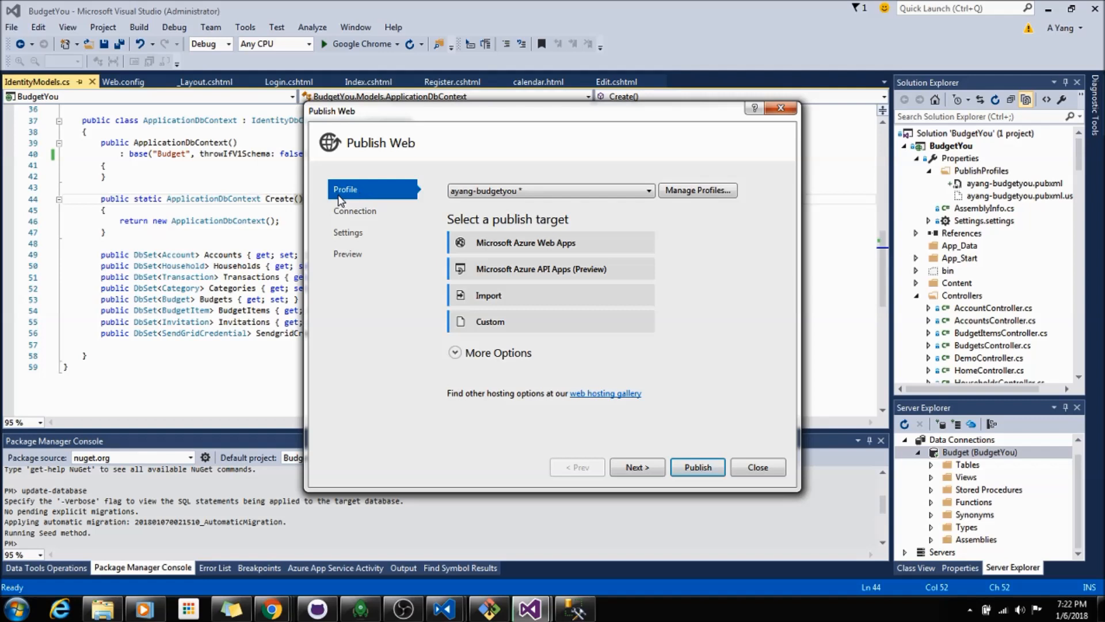
left_click(534, 327)
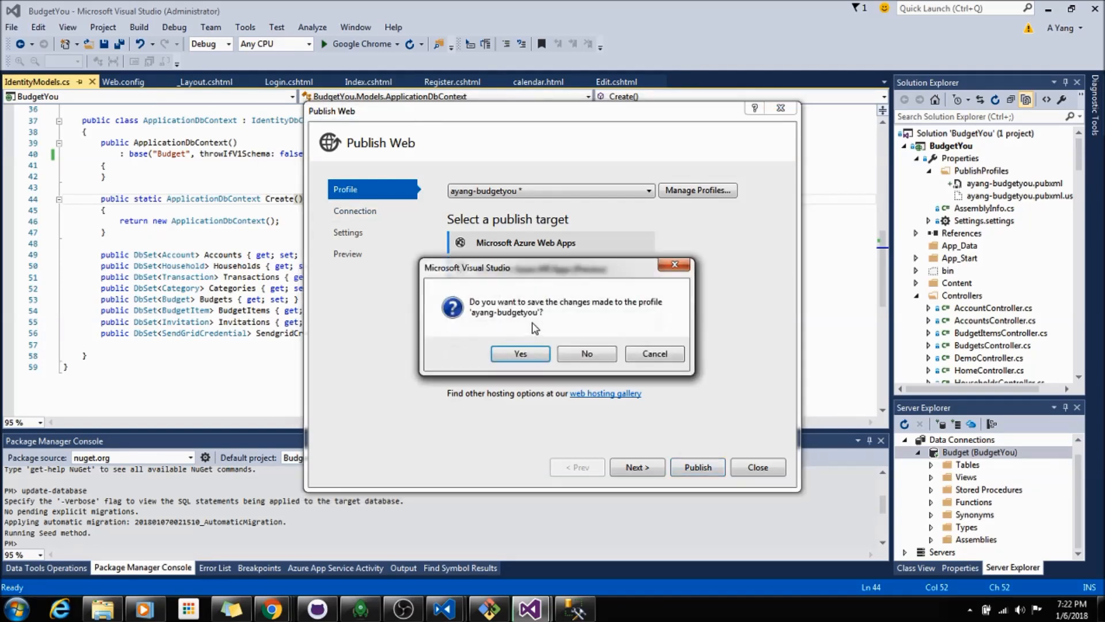
left_click(504, 356)
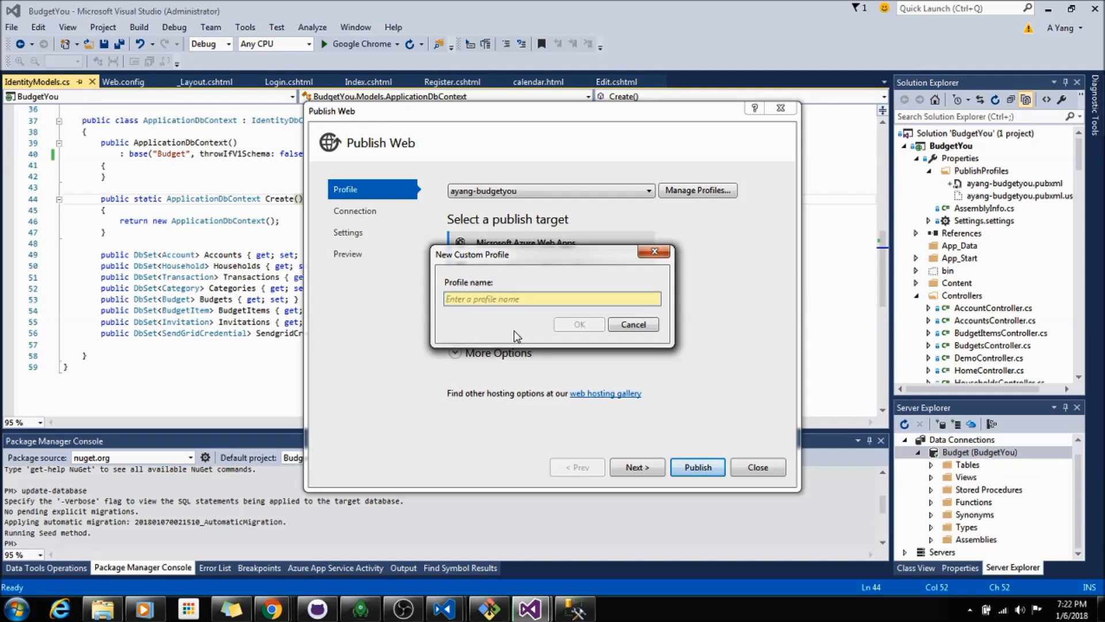
type("budget101")
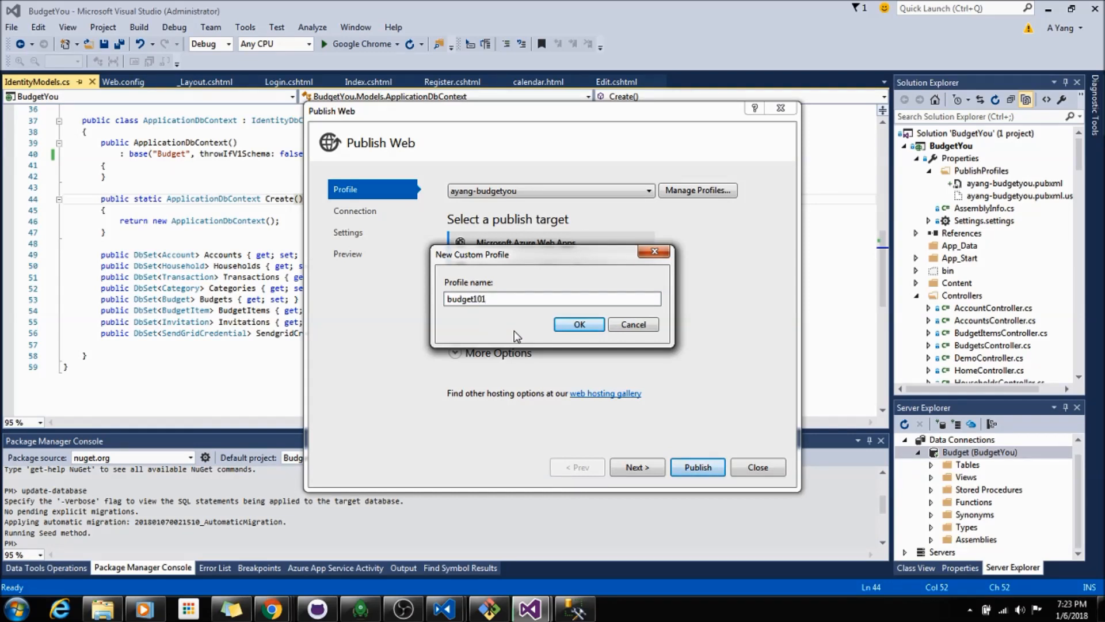
left_click(570, 324)
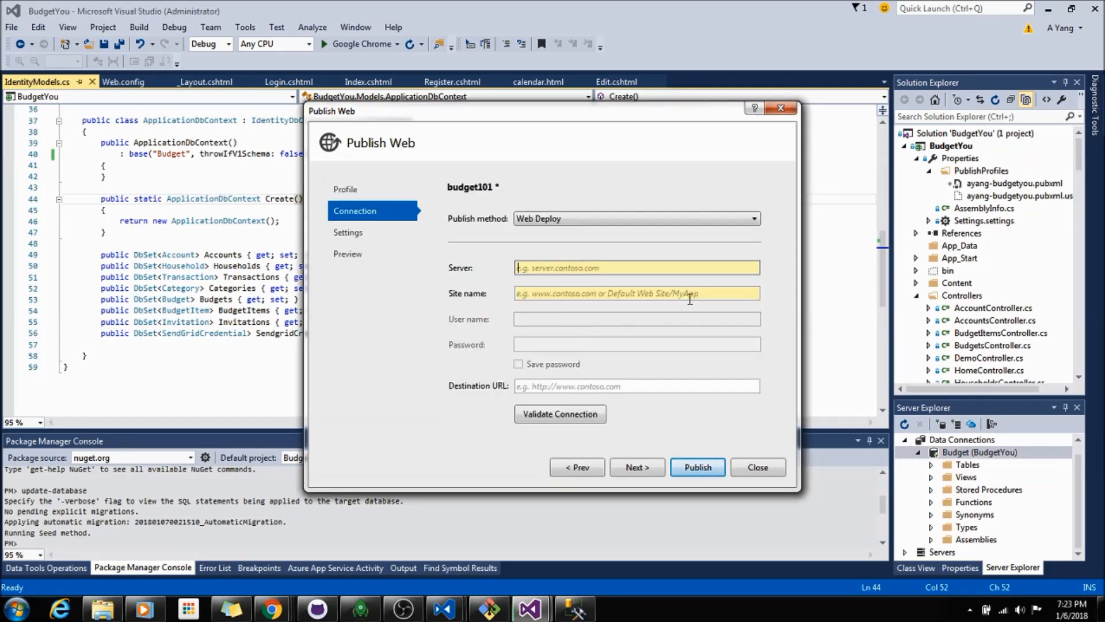
- Switch to SmarterASP.NET in Chrome and show the WebDeploy info of the budgetapp website
left_click(271, 609)
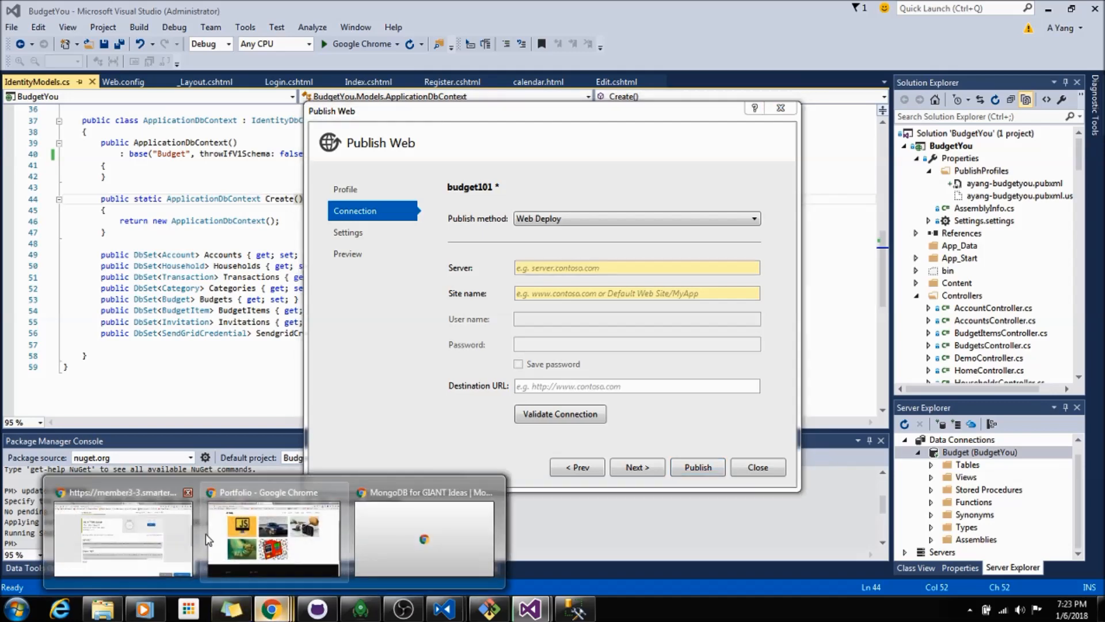
left_click(190, 536)
scroll(806, 357, "up", 4)
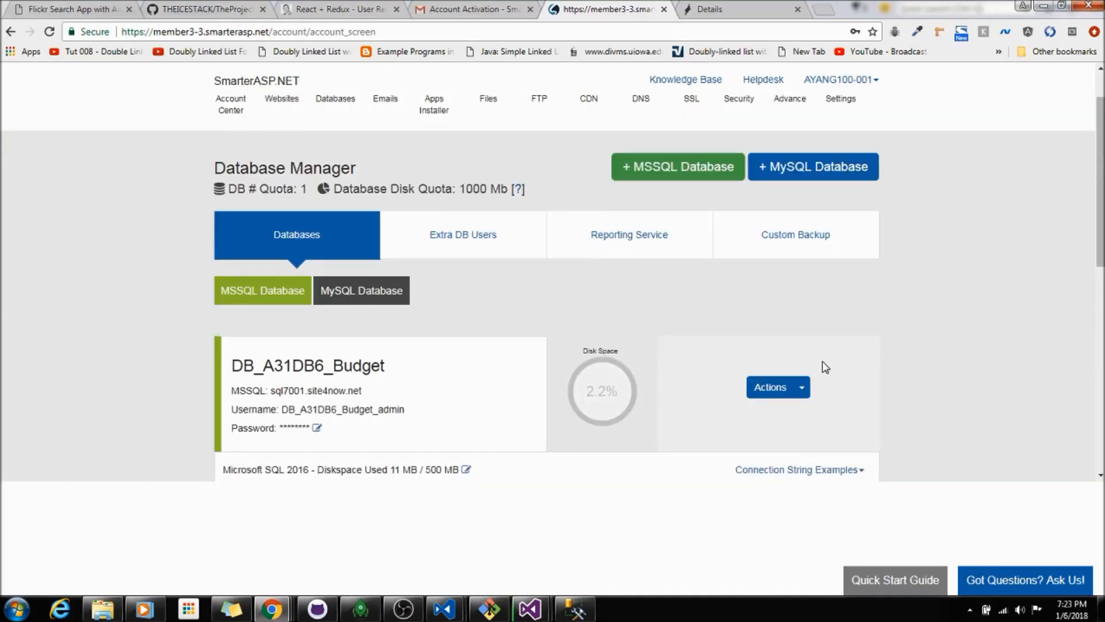
scroll(817, 346, "down", 3)
scroll(816, 328, "up", 5)
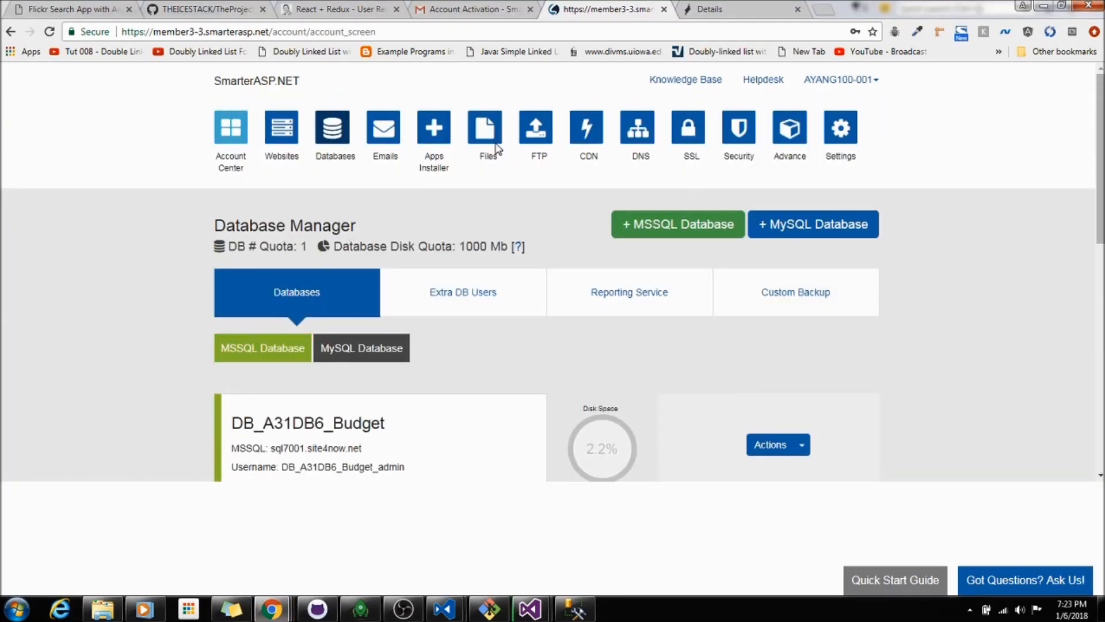
left_click(284, 133)
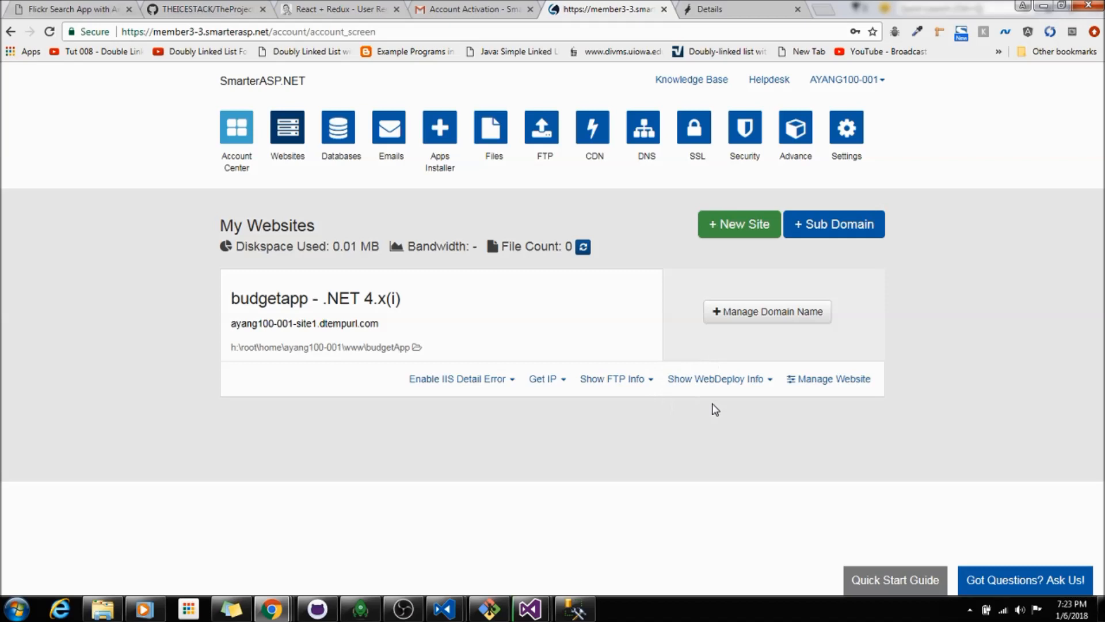
left_click(714, 382)
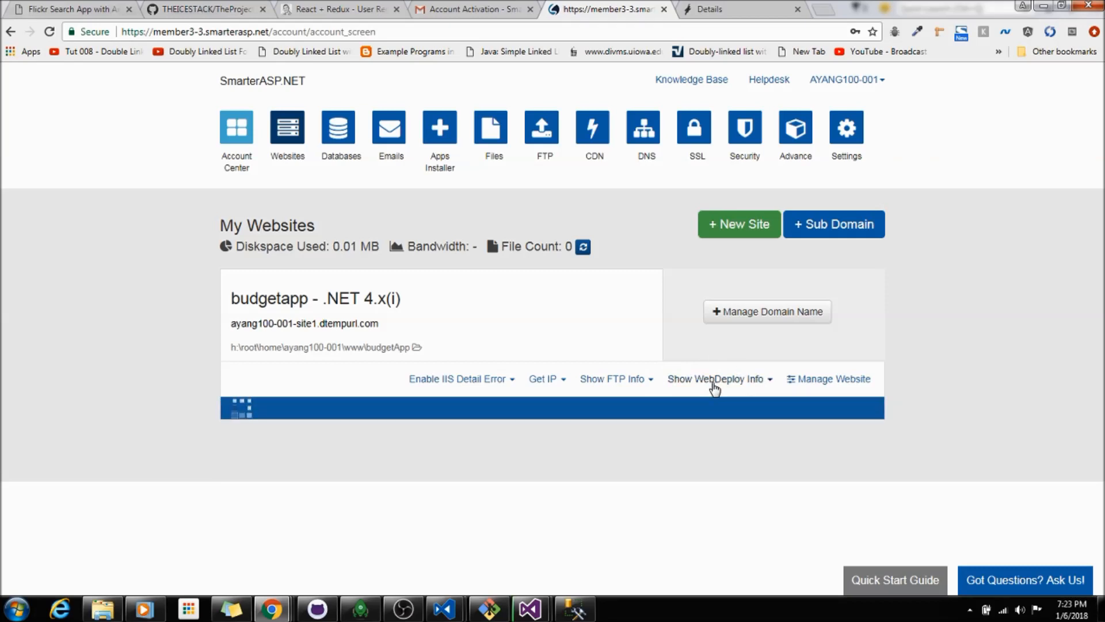
- Copy the budgetapp site's WebDeploy Service URL into the Server field of the budget101 publish profile in Visual Studio
scroll(761, 333, "down", 4)
scroll(777, 328, "up", 2)
scroll(727, 345, "down", 2)
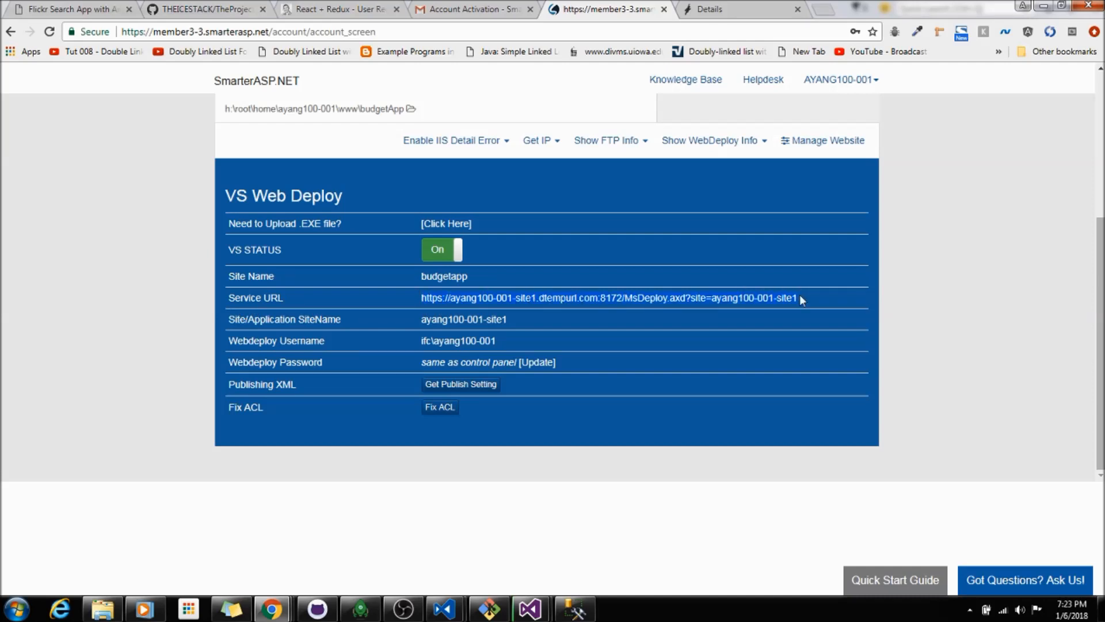
mouse_move(533, 608)
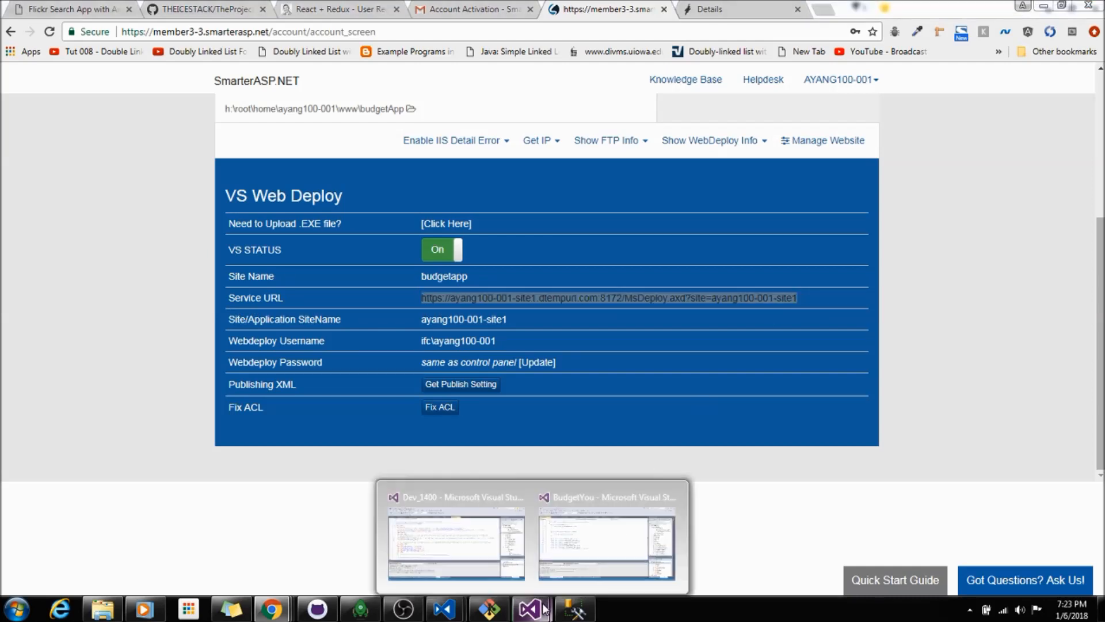
left_click(576, 538)
left_click(535, 270)
key("ctrl+v")
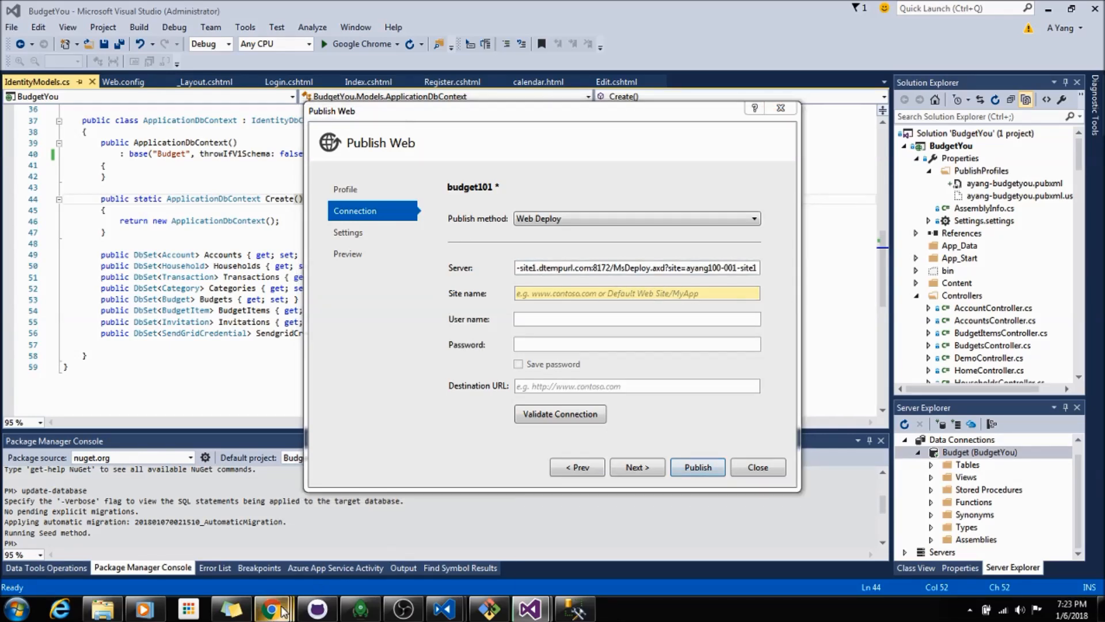
- Copy the Site/Application SiteName from the hosting page in Chrome into the Visual Studio publish profile's Site name
mouse_move(271, 607)
left_click(185, 545)
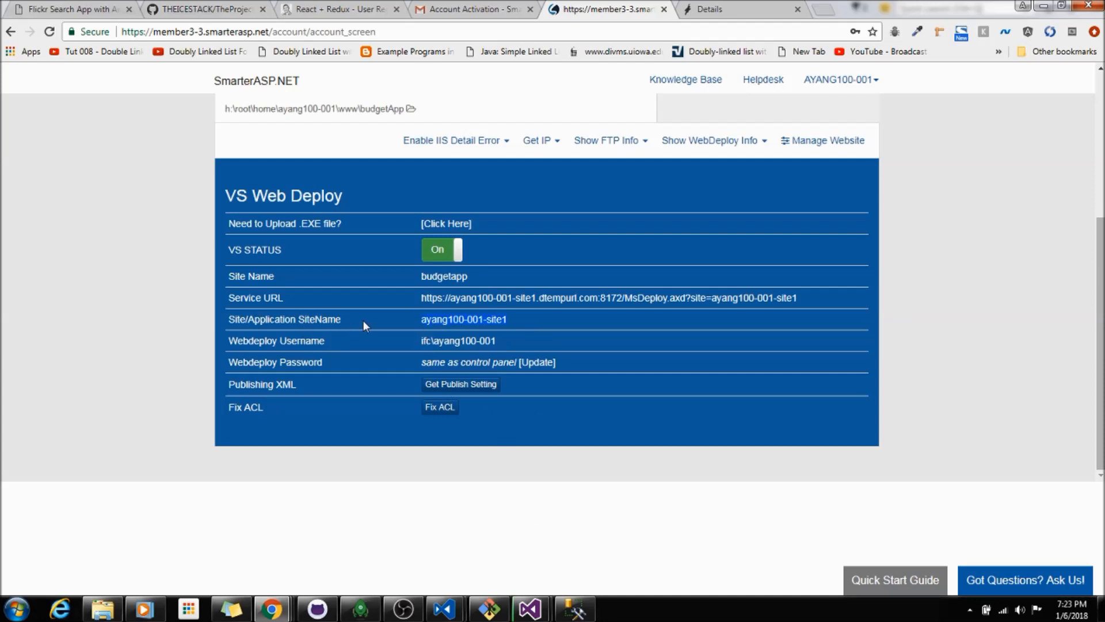
left_click(530, 609)
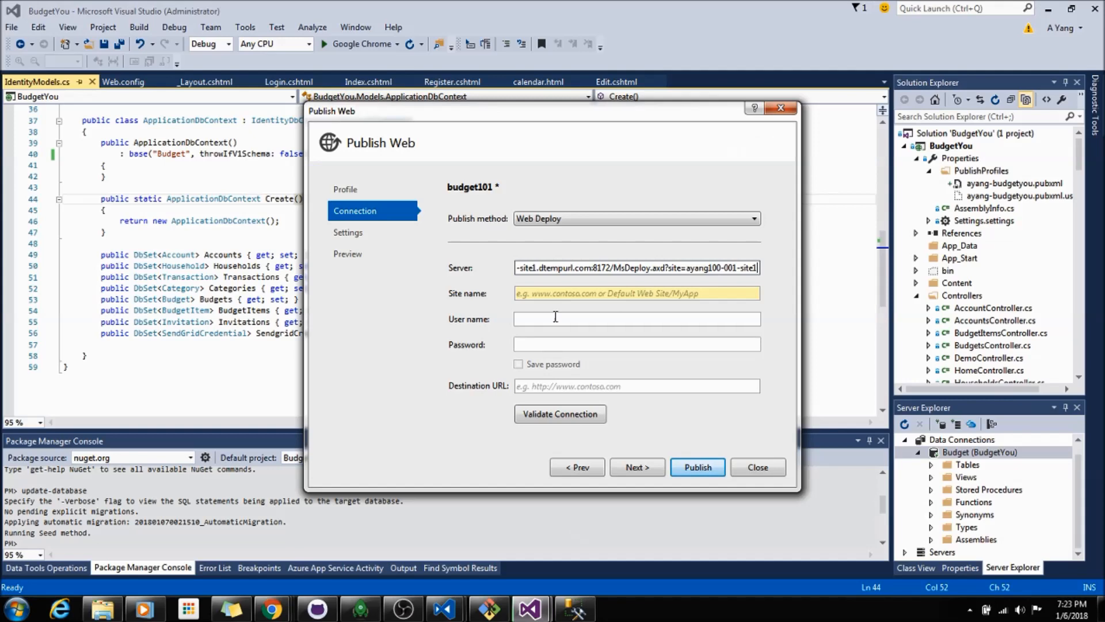
left_click(552, 293)
type("ayang100-001-site1")
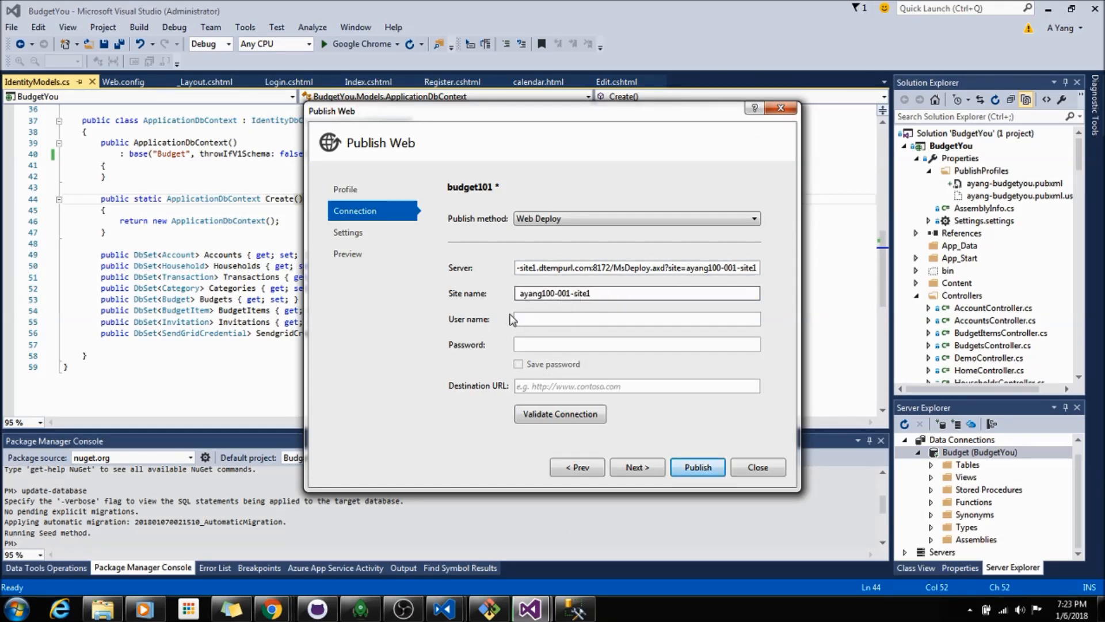
- Copy the Webdeploy Username from the hosting page in Chrome into the Visual Studio publish profile's User name
left_click(271, 608)
left_click(173, 550)
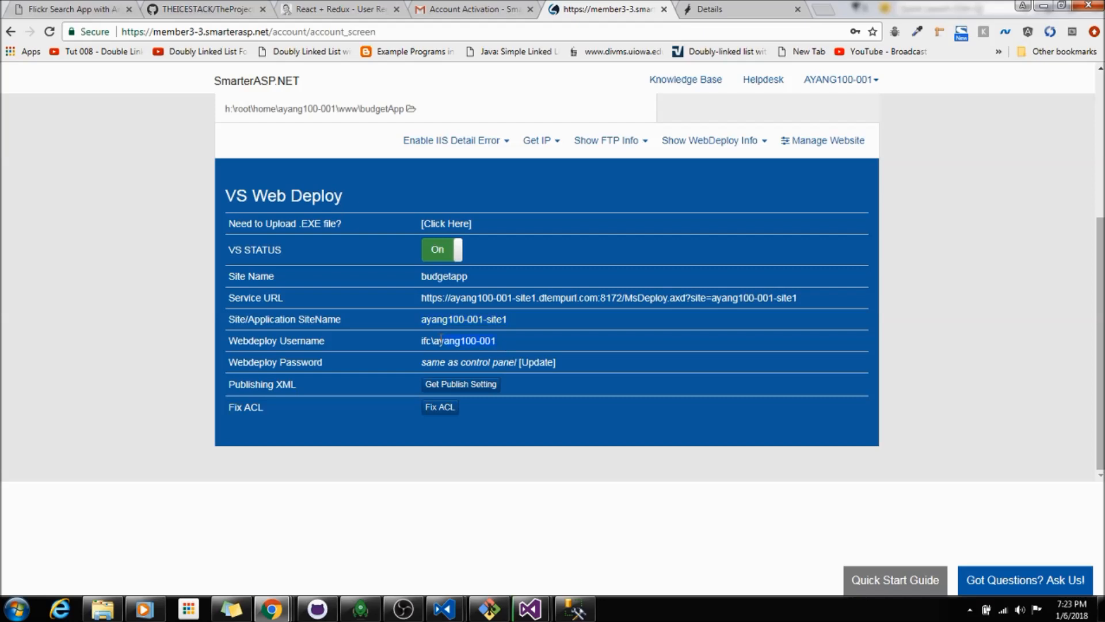
left_click(530, 608)
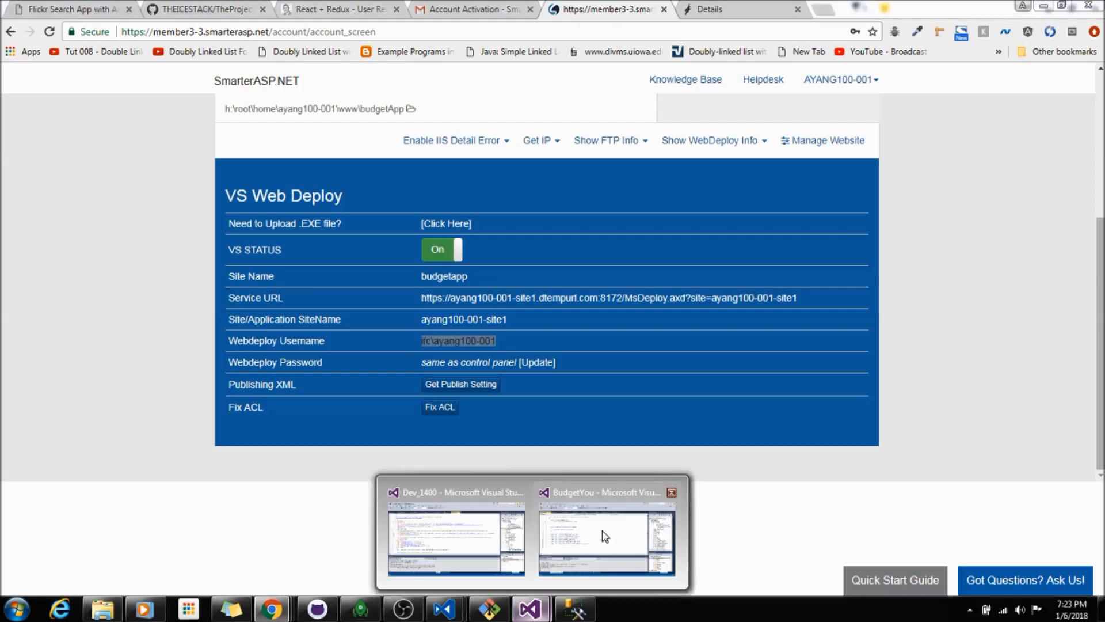
left_click(605, 533)
left_click(521, 319)
type("ifc\\ayang100-001")
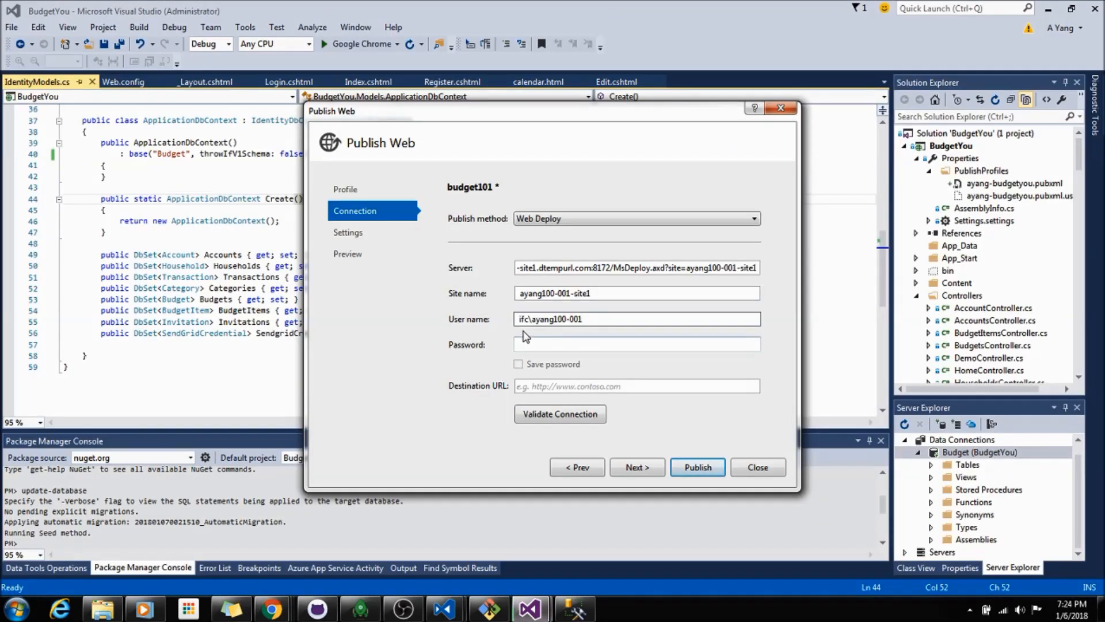
- Enter the Web Deploy account password with Save password enabled, and remove the leading spaces from the site name and user name
left_click(559, 344)
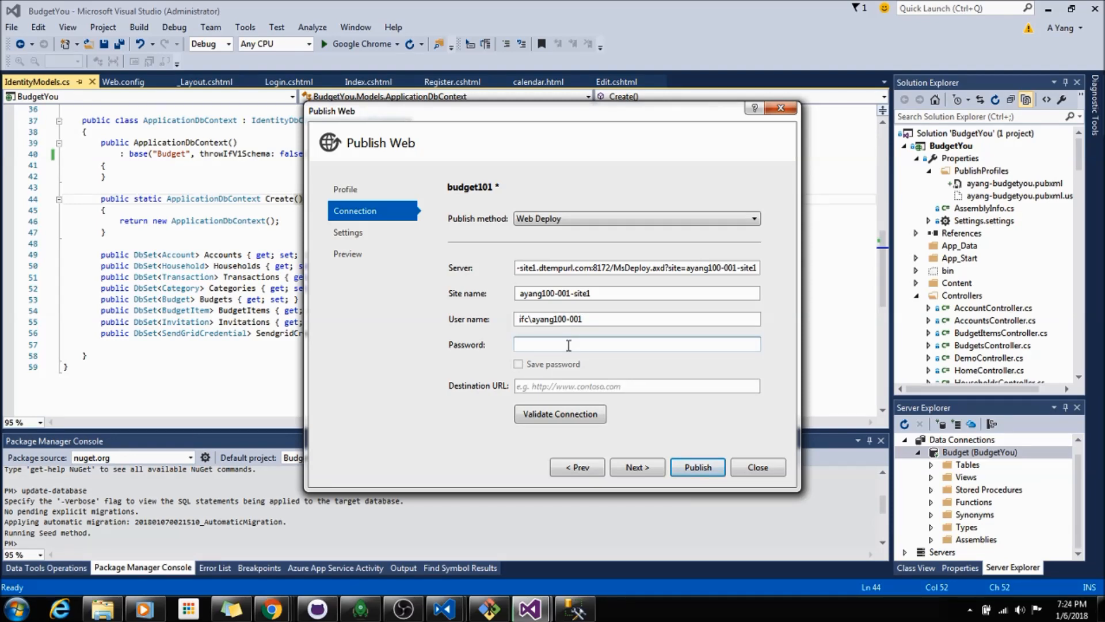
type("••")
left_click(519, 294)
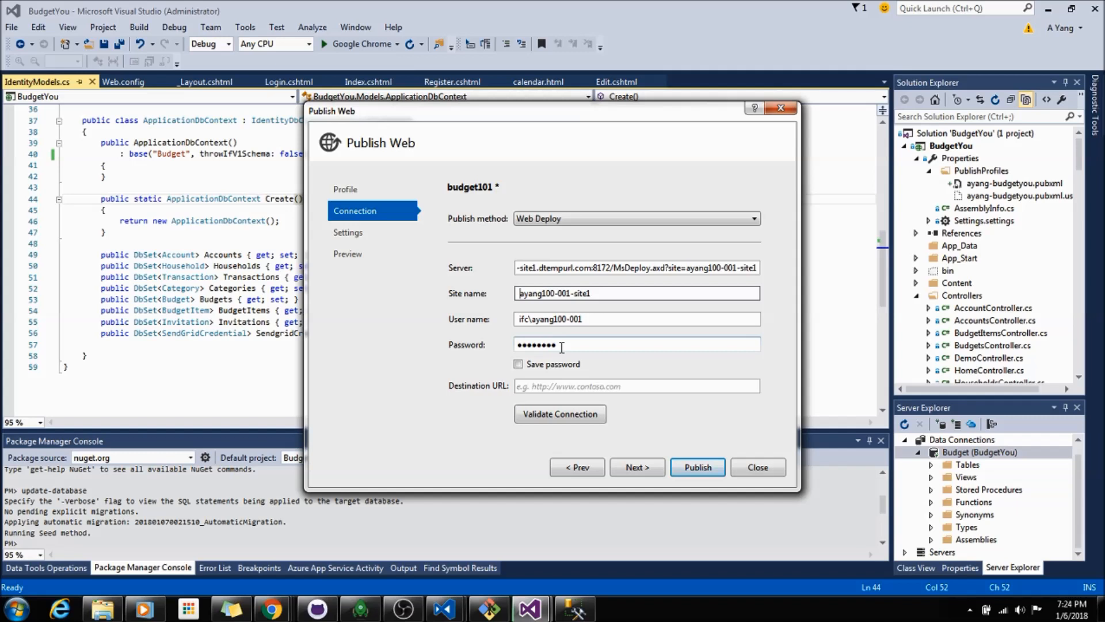
key("BackSpace")
left_click(521, 319)
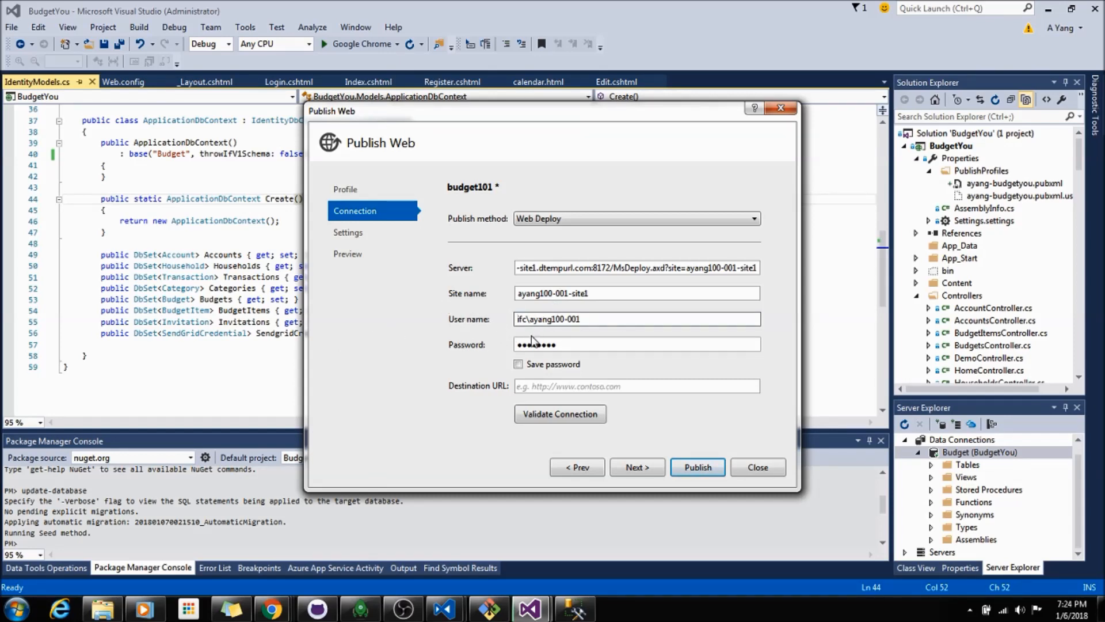
left_click(519, 365)
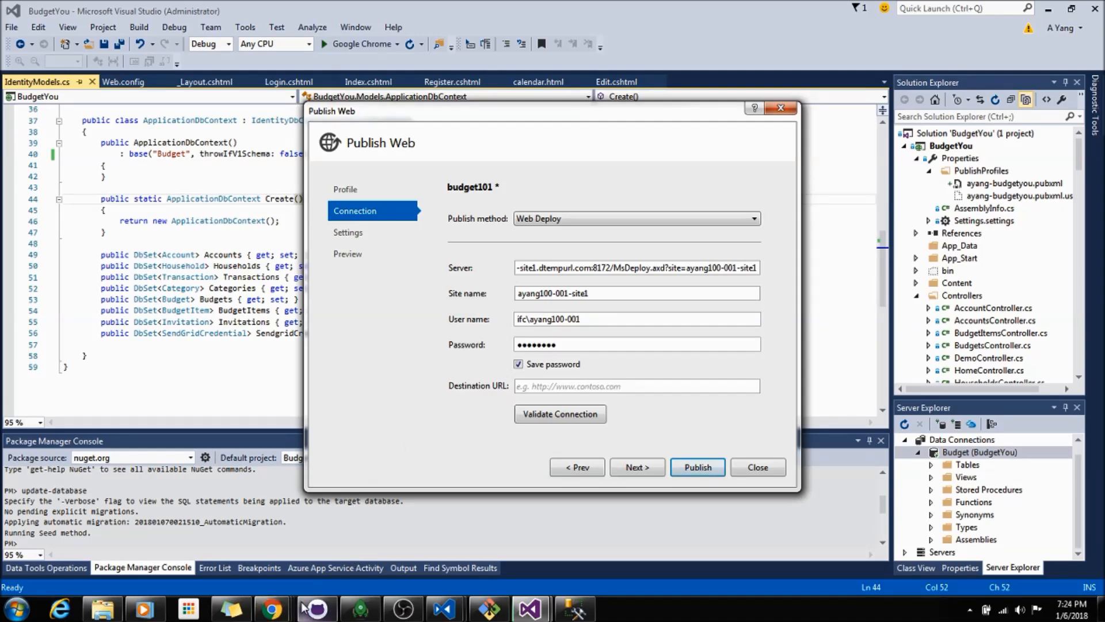
- Copy the budgetapp website's temporary dtempurl.com address from Chrome into the Visual Studio publish profile's Destination URL
left_click(280, 614)
left_click(131, 544)
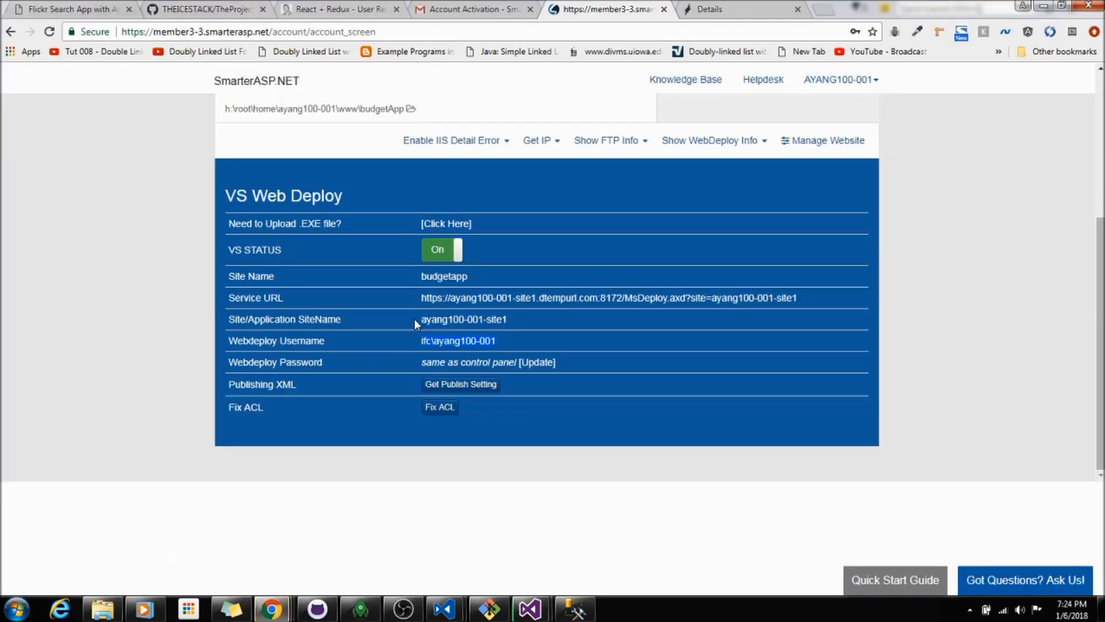
scroll(402, 205, "up", 3)
left_click_drag(375, 224, 223, 232)
key("ctrl+c")
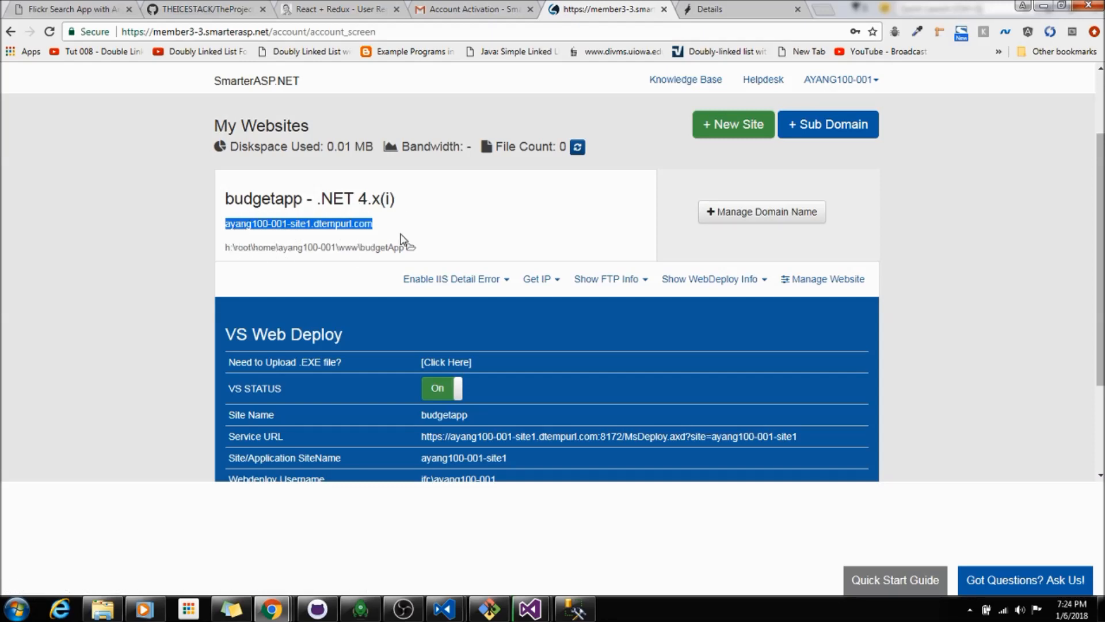
mouse_move(530, 609)
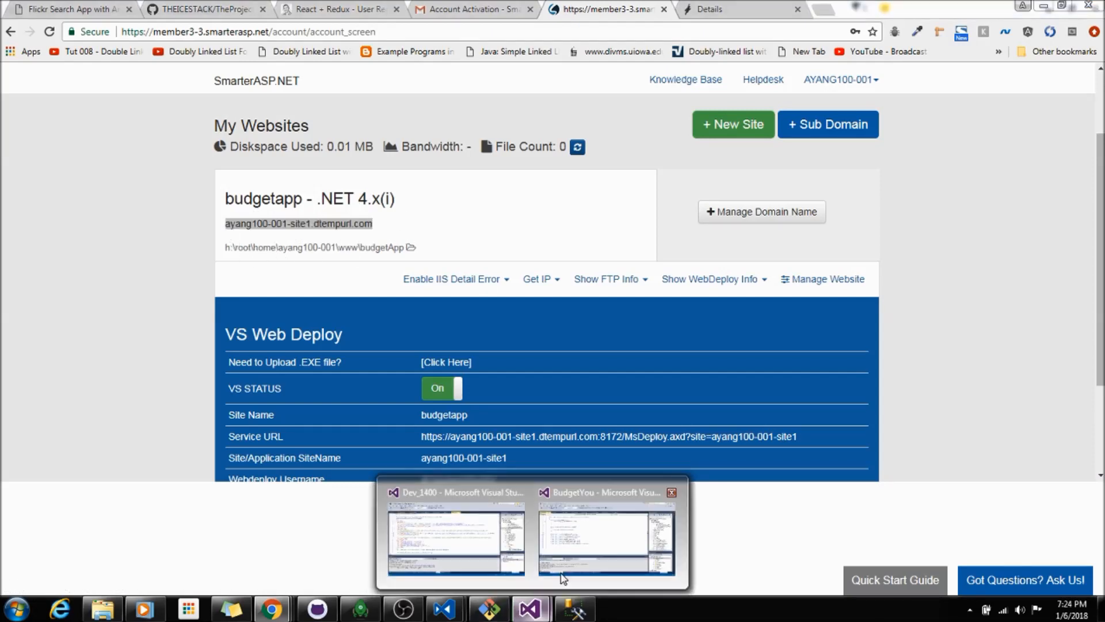
left_click(633, 533)
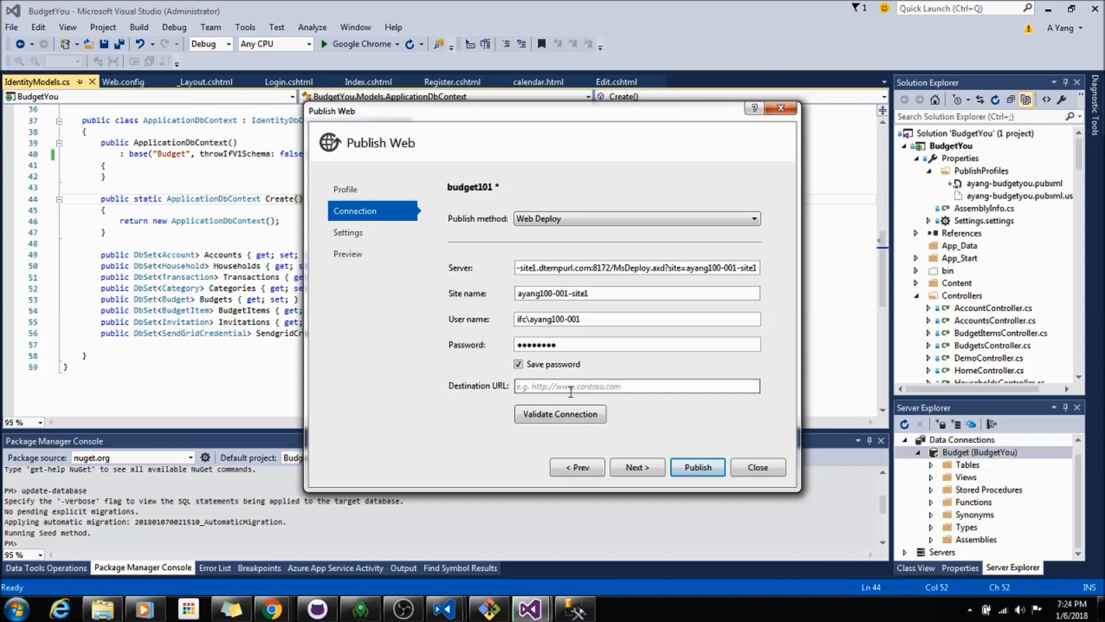
key("ctrl+v")
- Validate the publish connection and read the details of the validation result
left_click(555, 415)
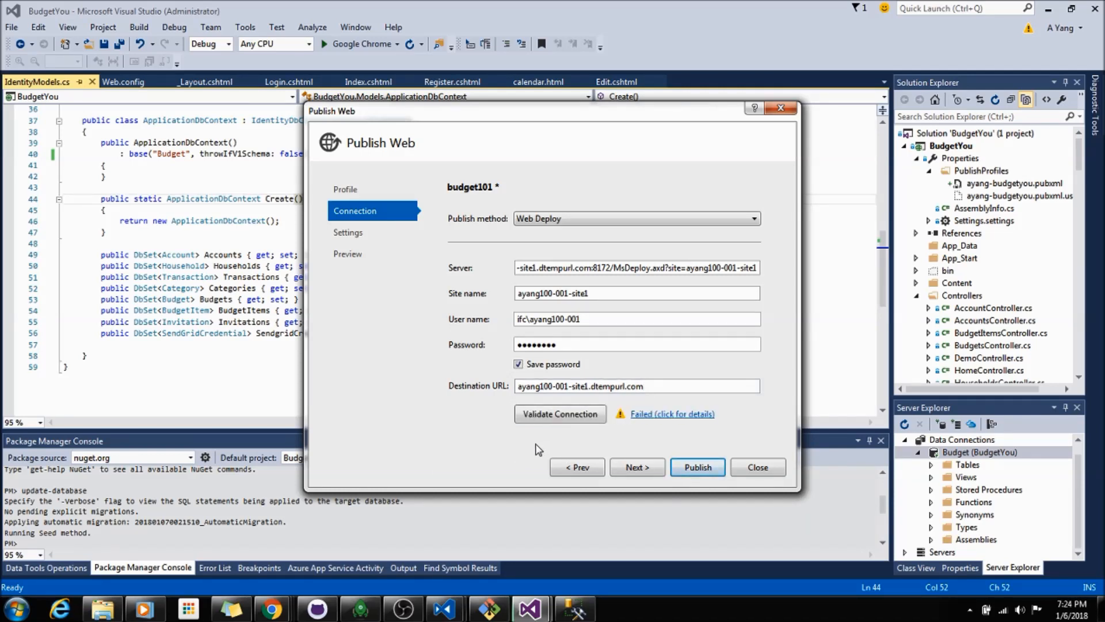
left_click(671, 417)
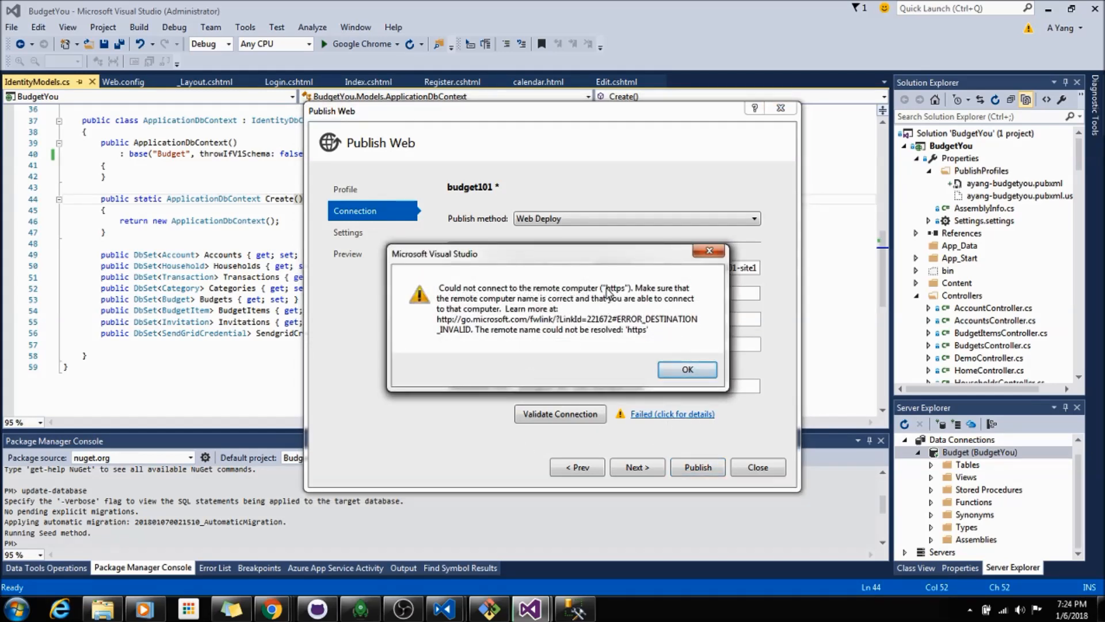
left_click(687, 371)
left_click(588, 269)
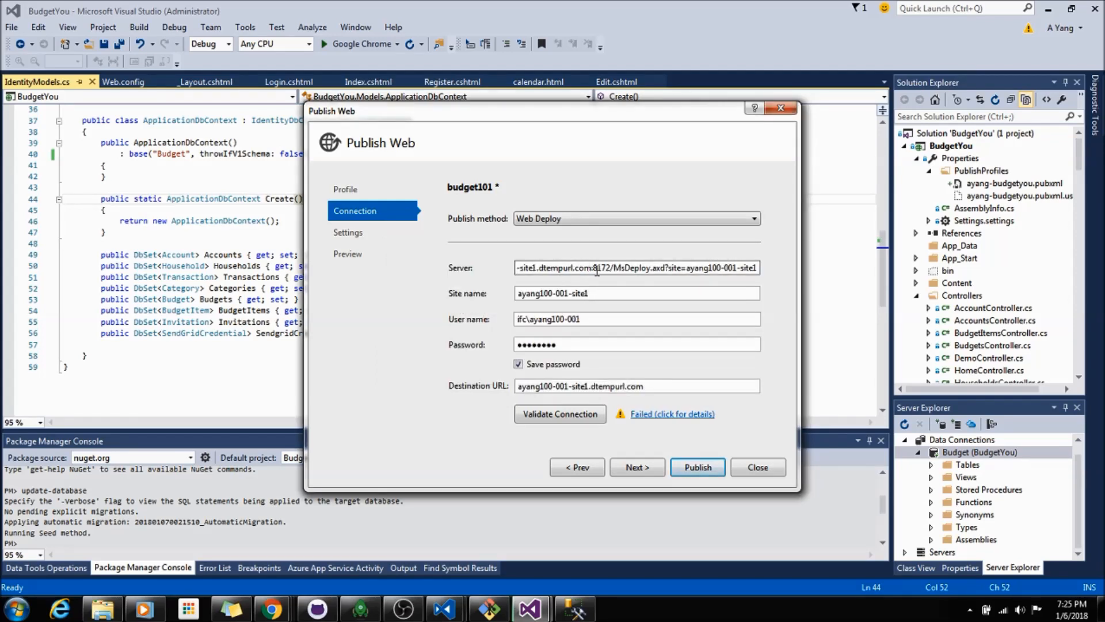
left_click_drag(615, 269, 487, 269)
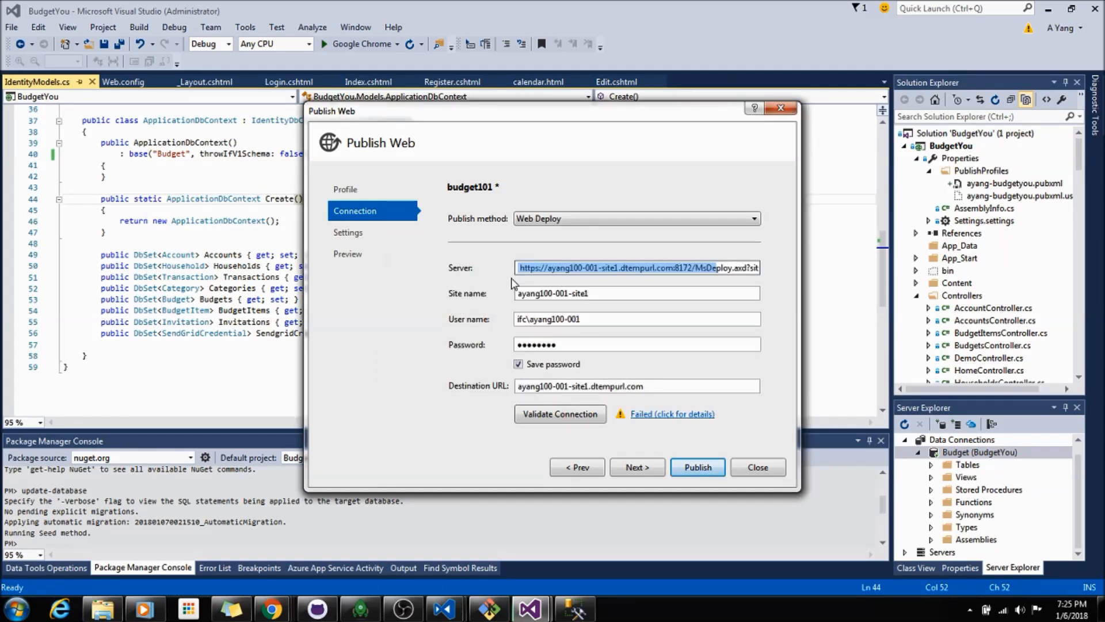
left_click(552, 273)
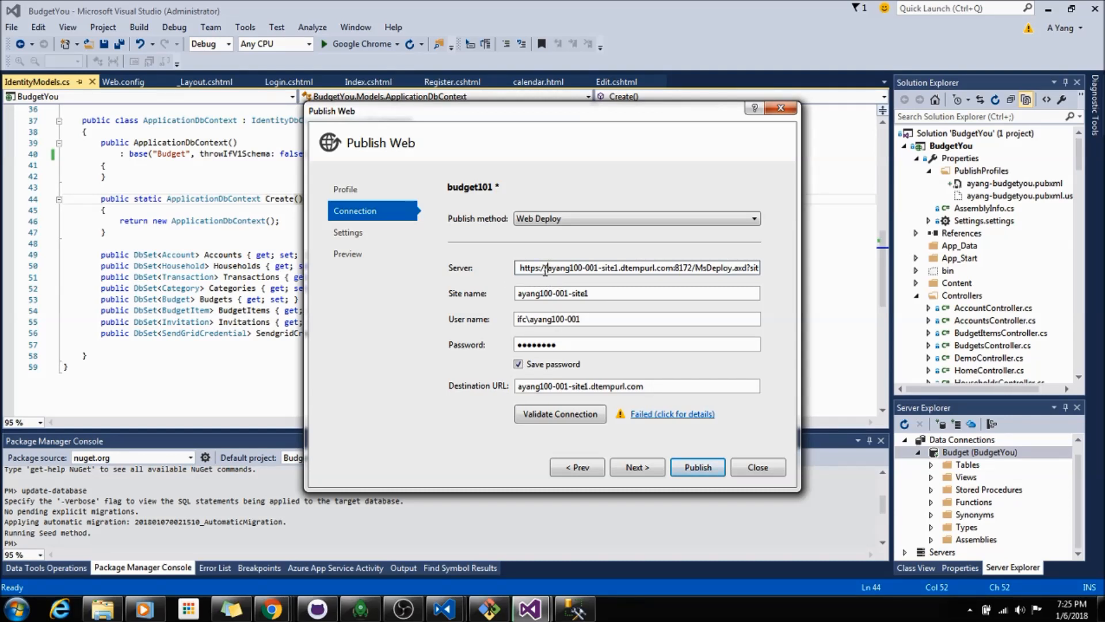
left_click_drag(545, 267, 514, 291)
key("BackSpace")
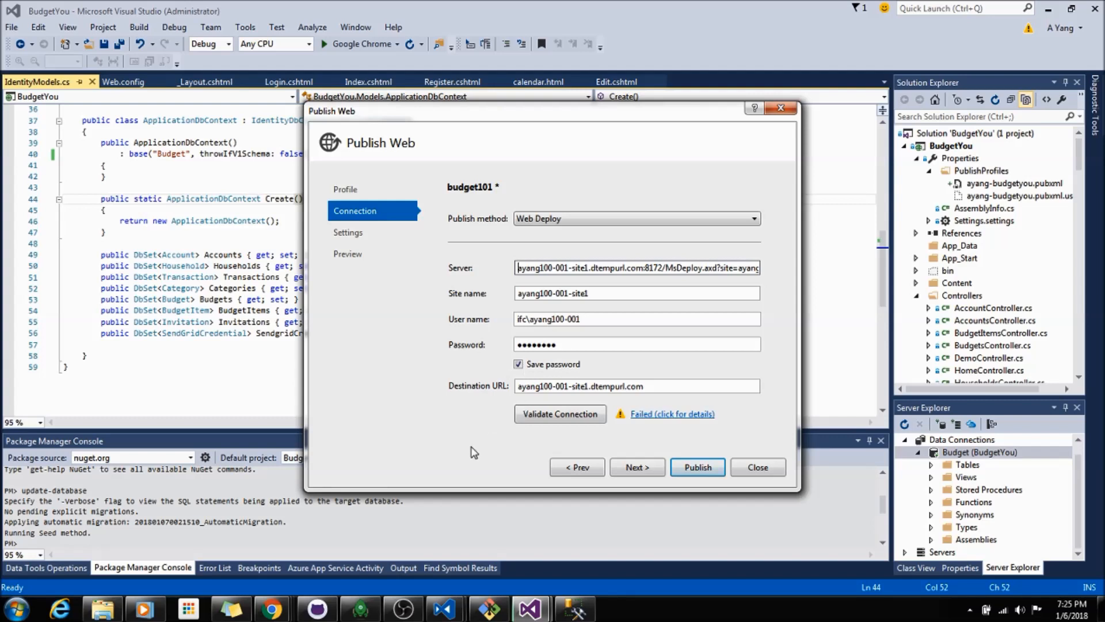
left_click(574, 420)
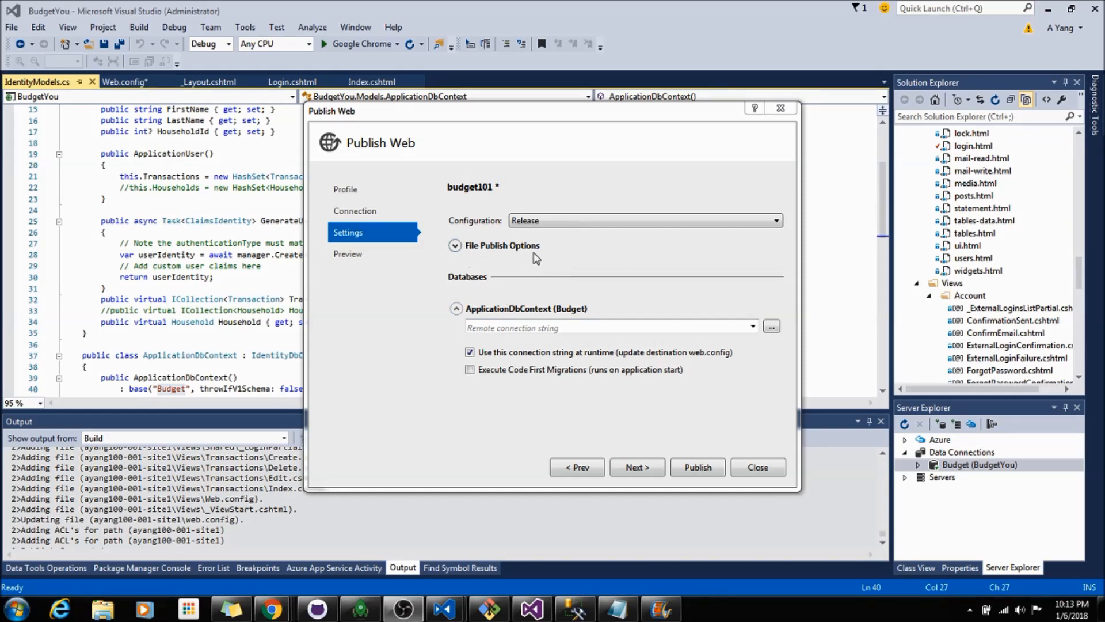
- Look over the File Publish Options and choose DB_A31DB6_Budget as the remote connection for ApplicationDbContext
left_click(455, 248)
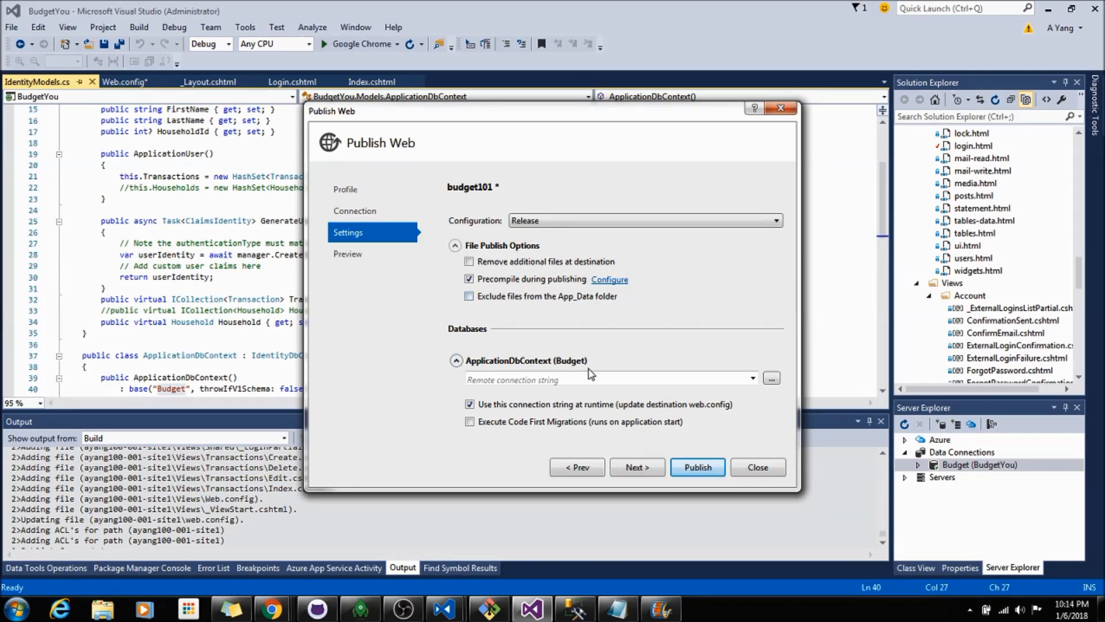
left_click(454, 245)
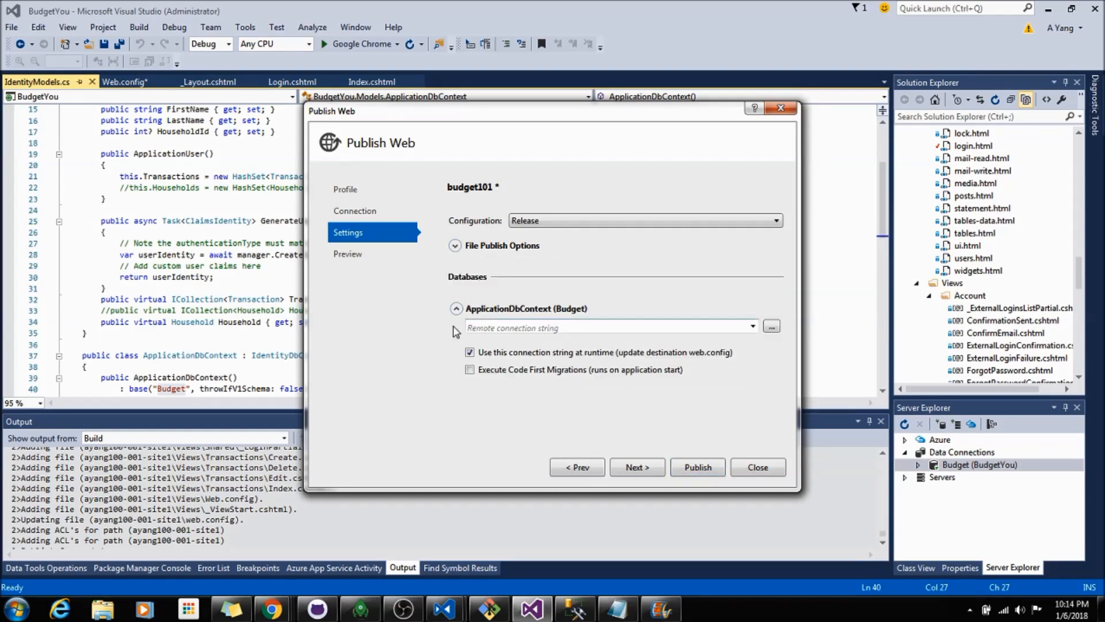
left_click(752, 327)
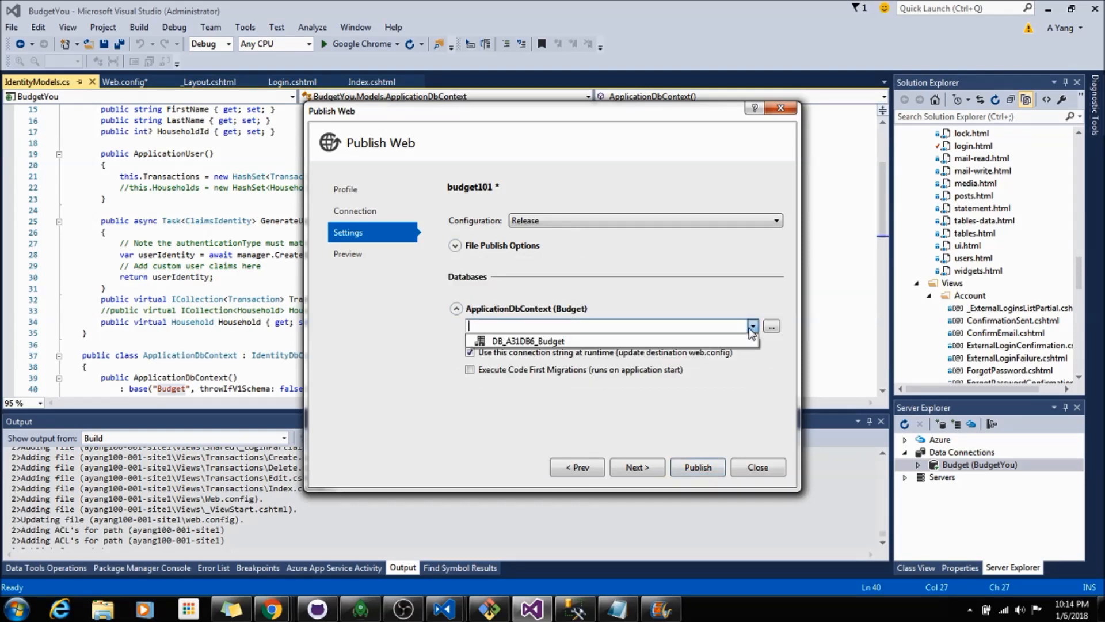
left_click(608, 341)
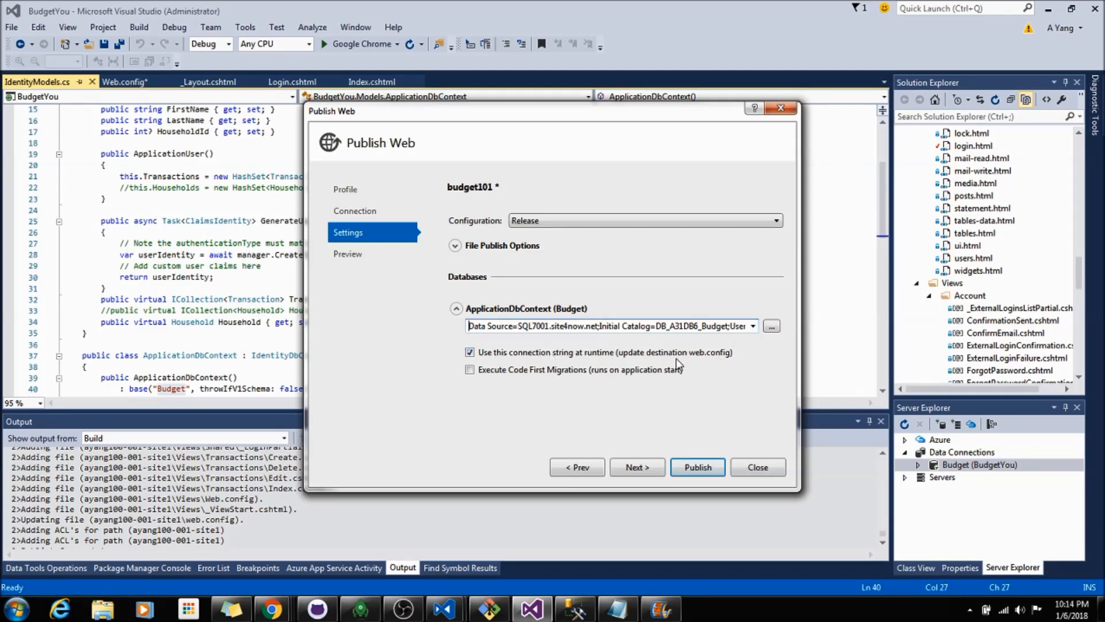
- Generate the file preview for the budget101 profile and publish the web app
left_click(643, 468)
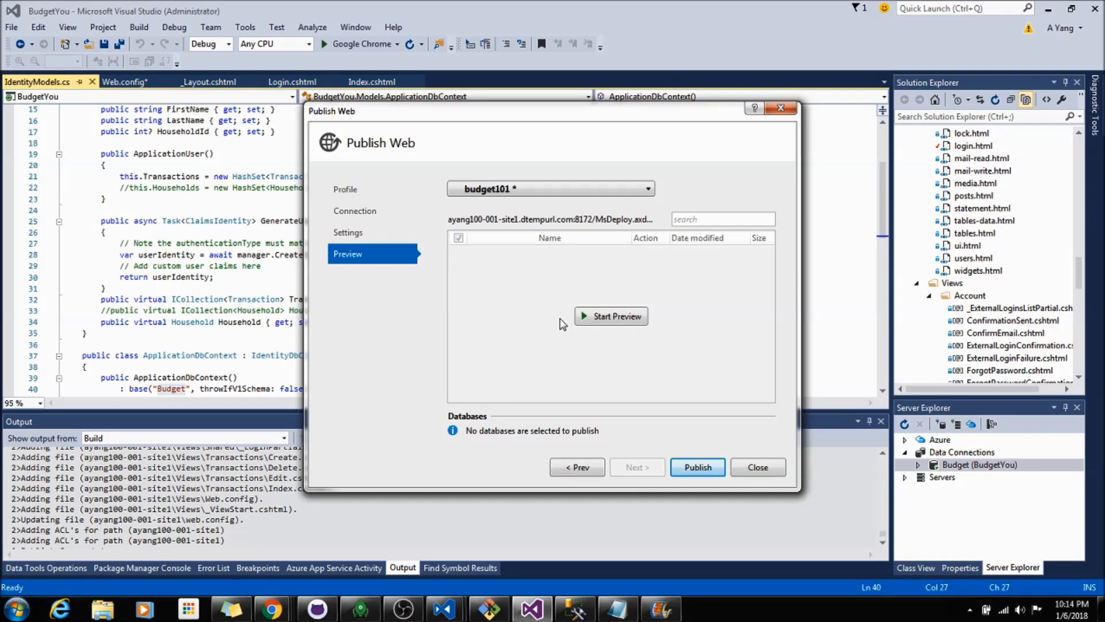
left_click(627, 324)
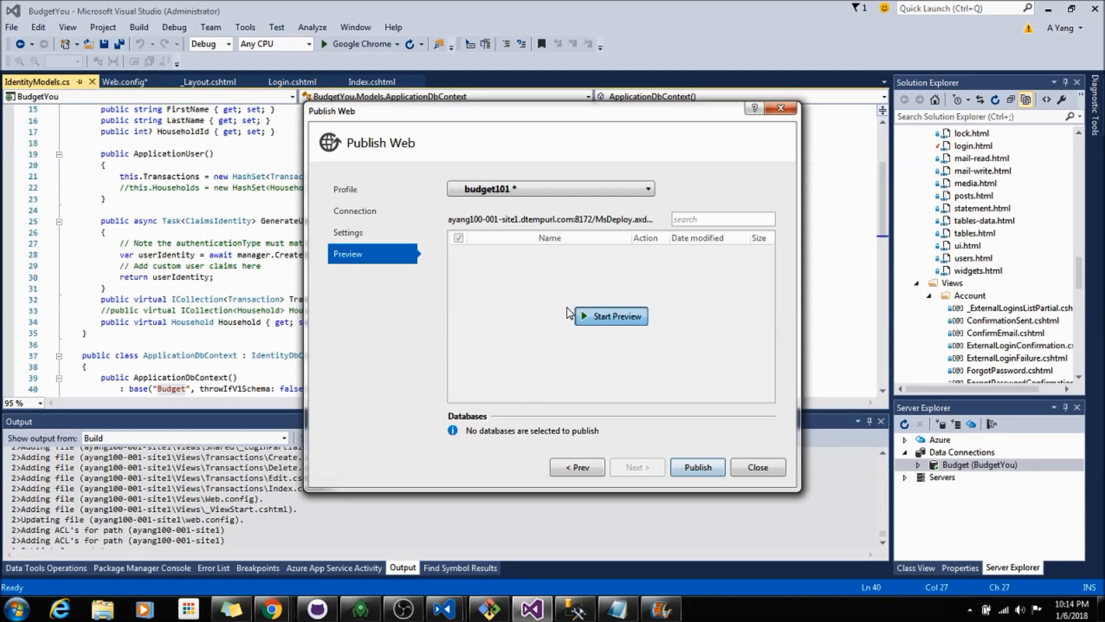
left_click(616, 321)
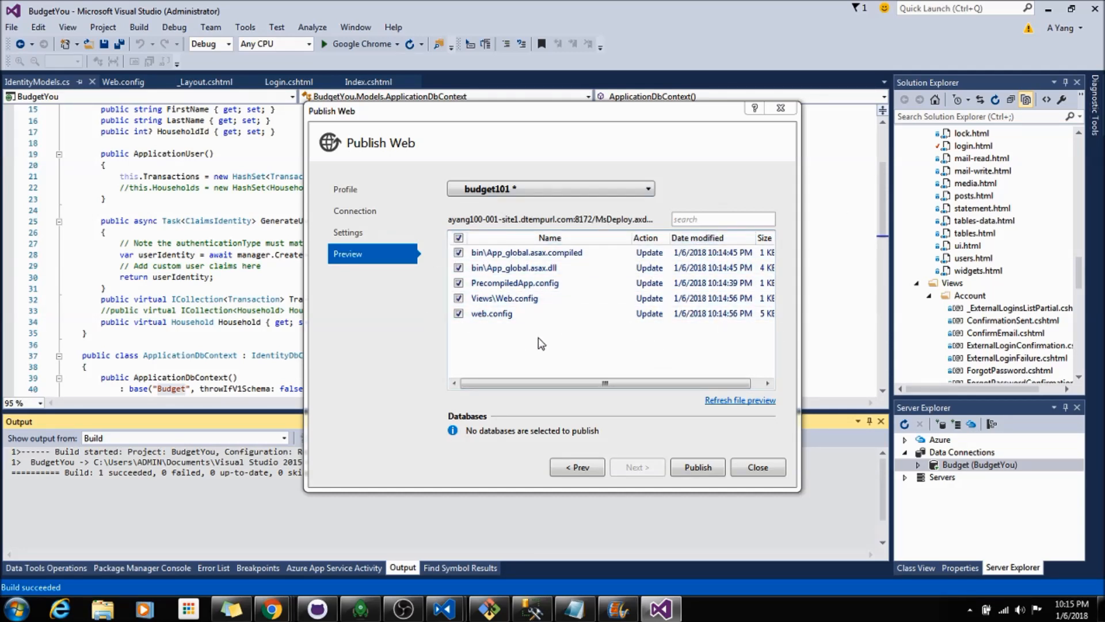
left_click(700, 467)
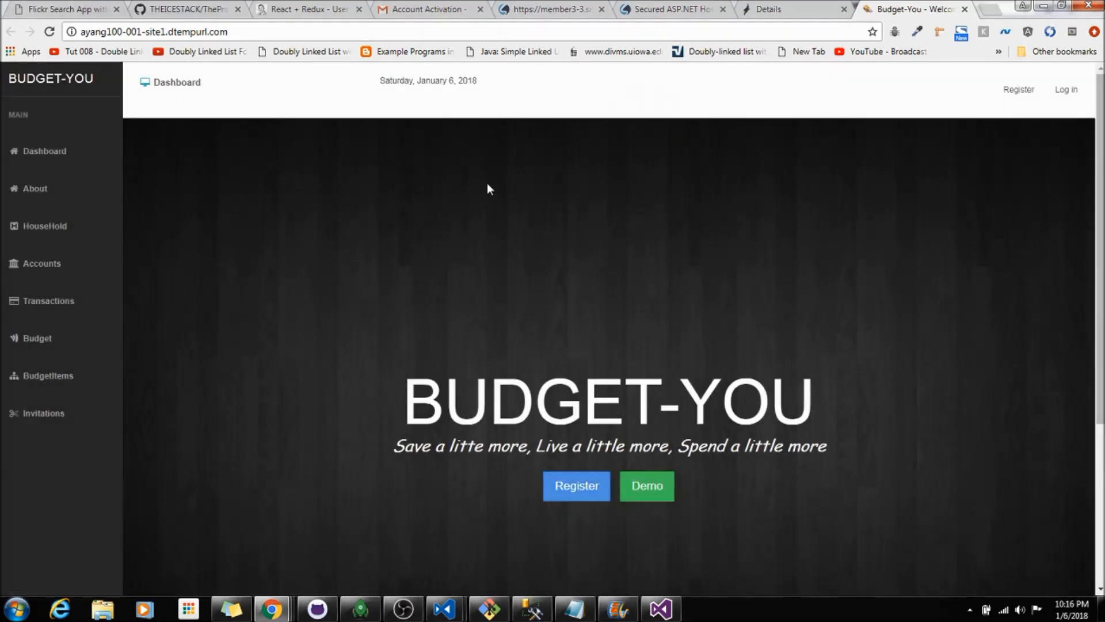
- Look over the published Budget-You home page and examine its errors and warnings in the developer tools console
scroll(719, 237, "down", 2)
scroll(671, 209, "up", 2)
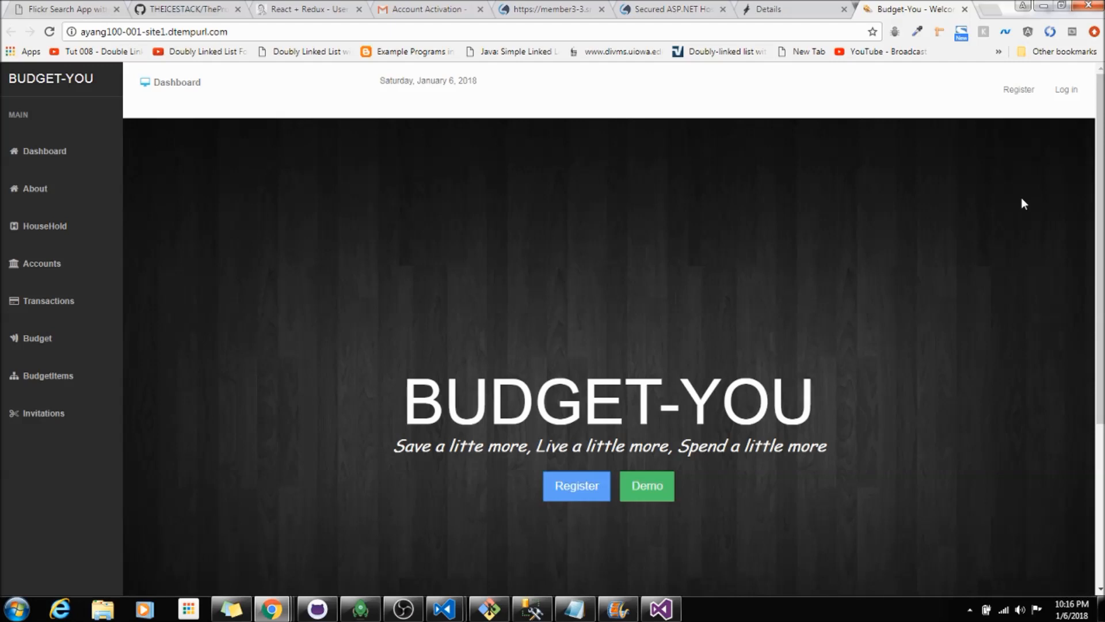
key("F12")
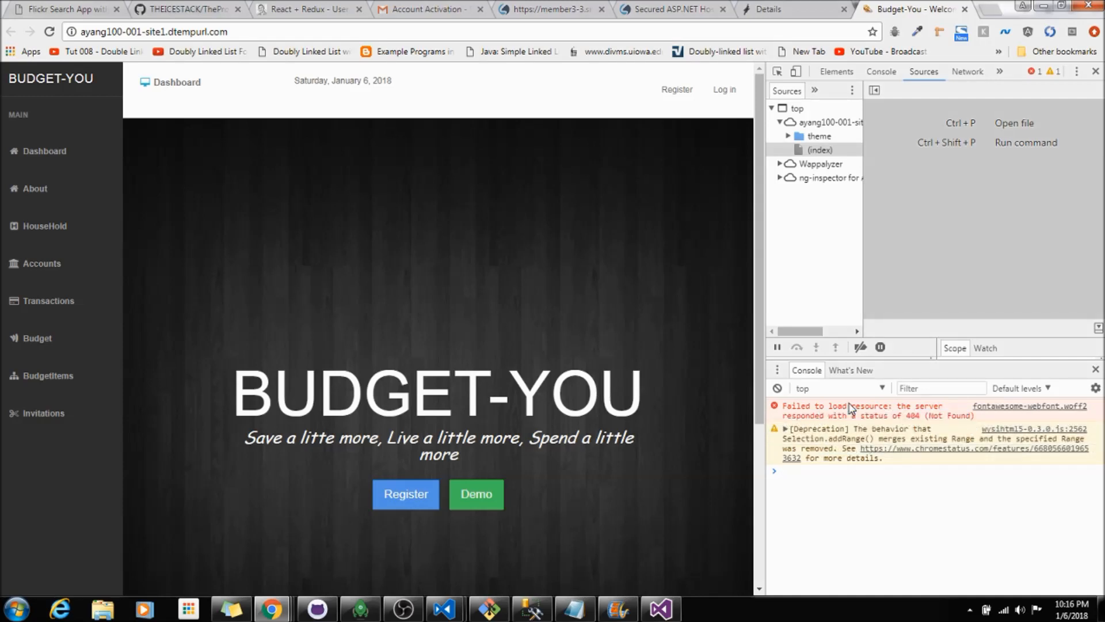
left_click_drag(803, 403, 986, 420)
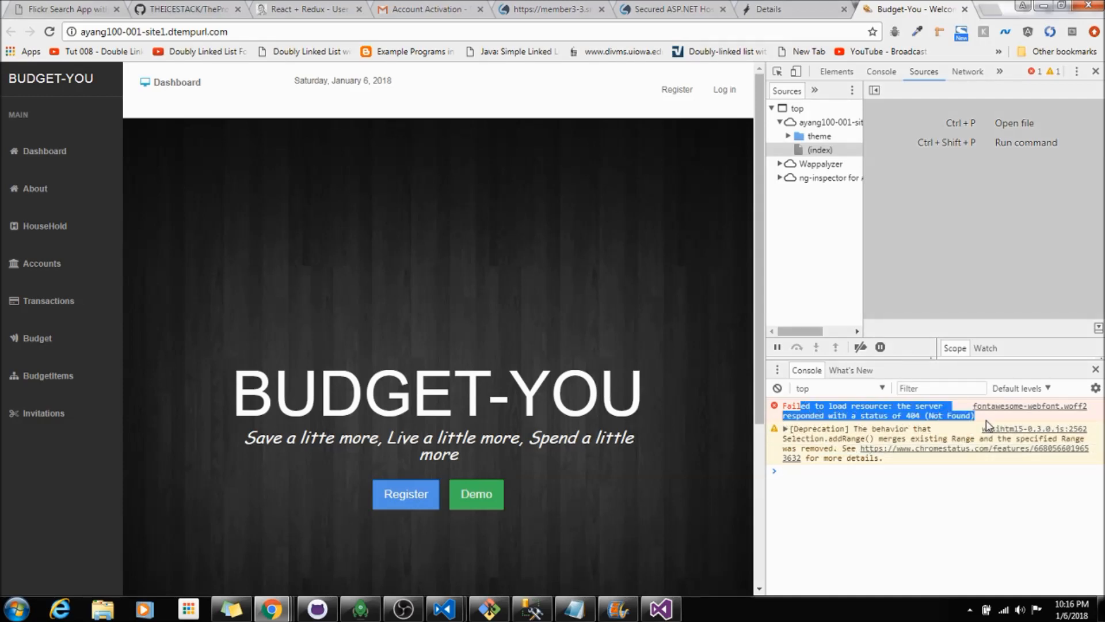
left_click(975, 425)
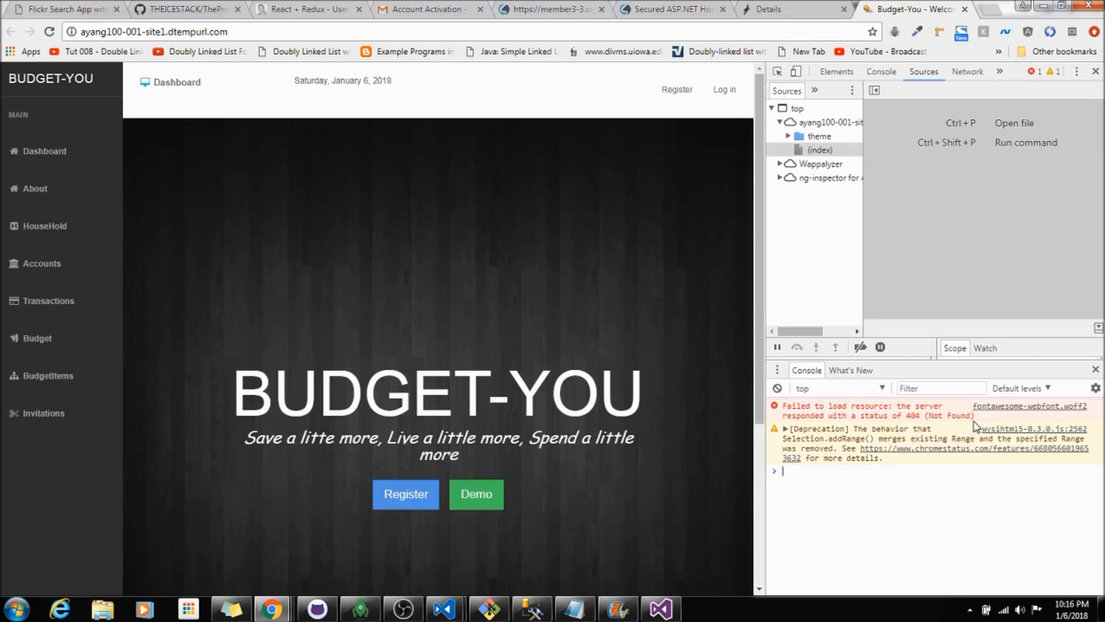
key("F12")
- Open the published site's login page and submit the sign-in form with the fields left empty
left_click(1065, 89)
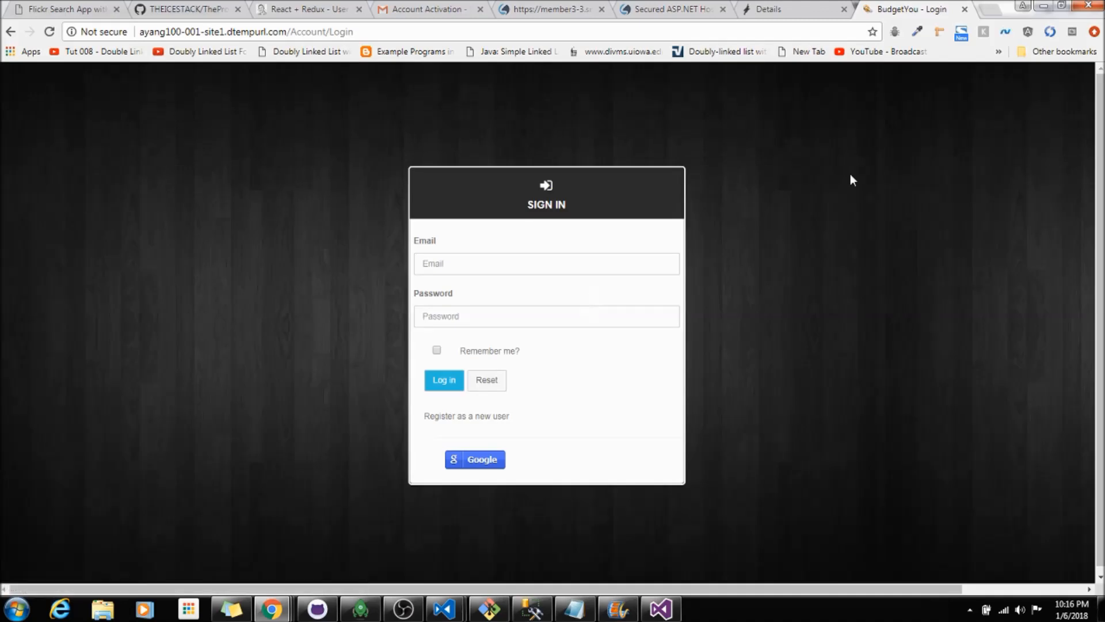
left_click(452, 385)
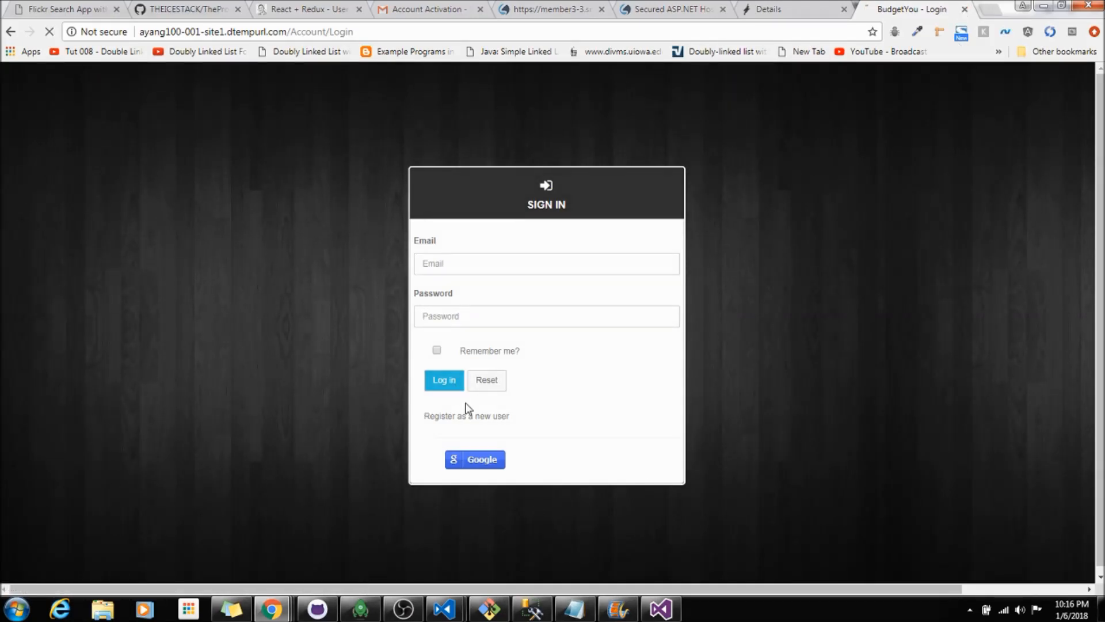